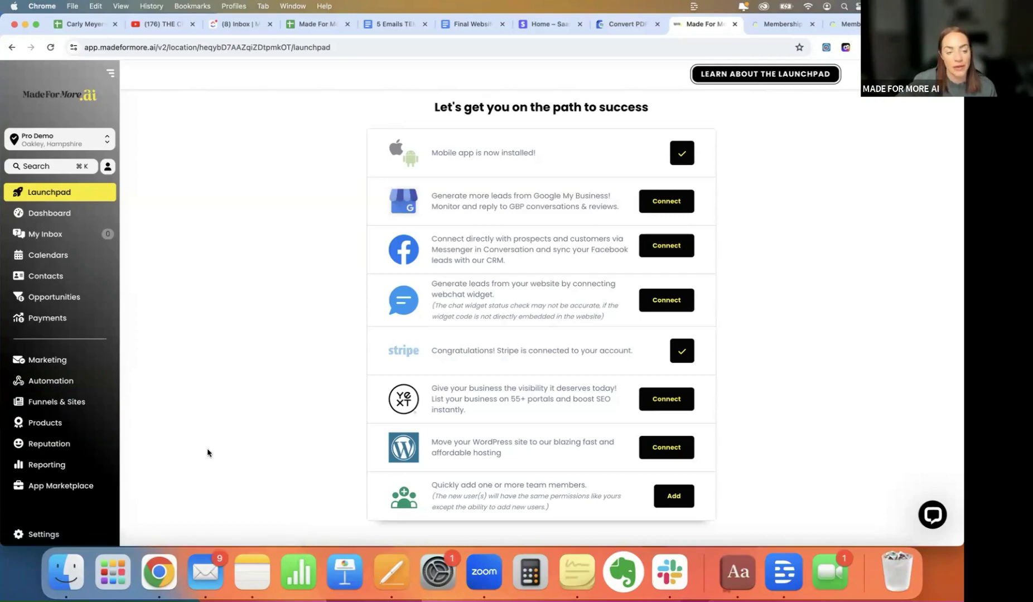
Start a new website from templates in the Websites area of Funnels & Sites
{"action": "left_click", "coordinate": [43, 405]}
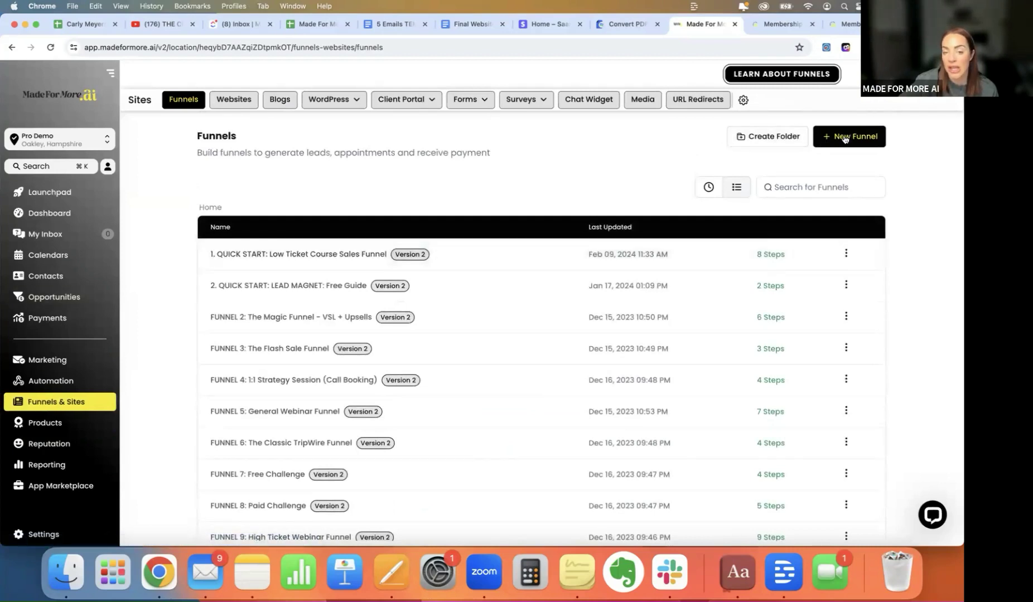
{"action": "left_click", "coordinate": [231, 102]}
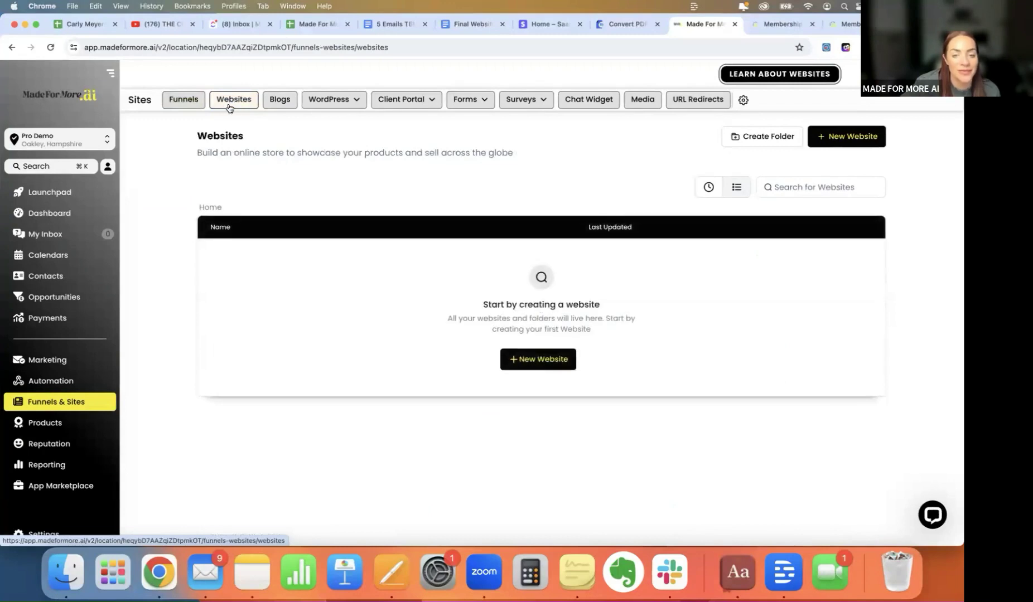
{"action": "left_click", "coordinate": [845, 140]}
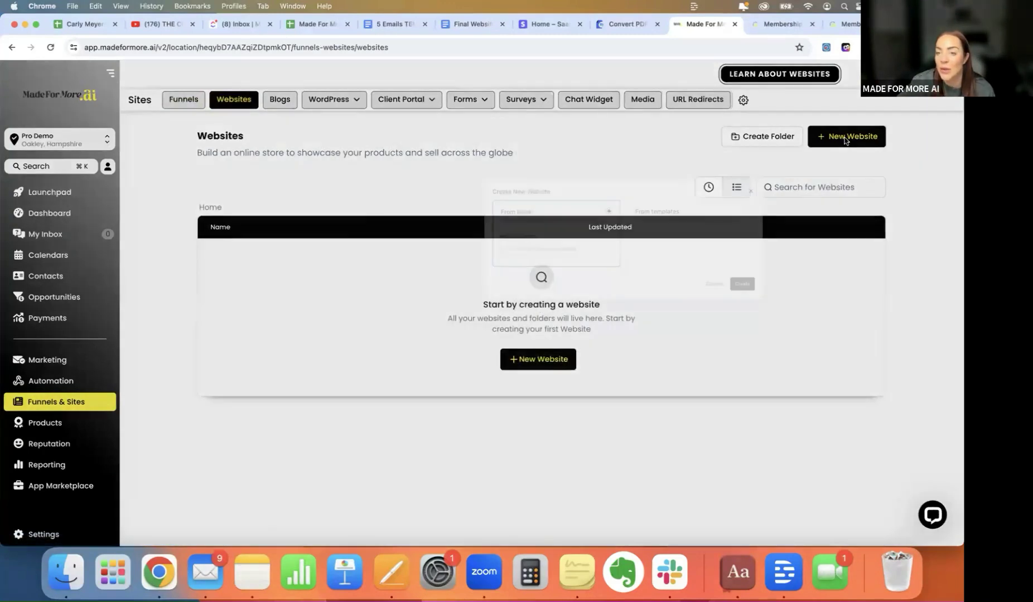
{"action": "left_click", "coordinate": [677, 249]}
{"action": "left_click", "coordinate": [670, 388]}
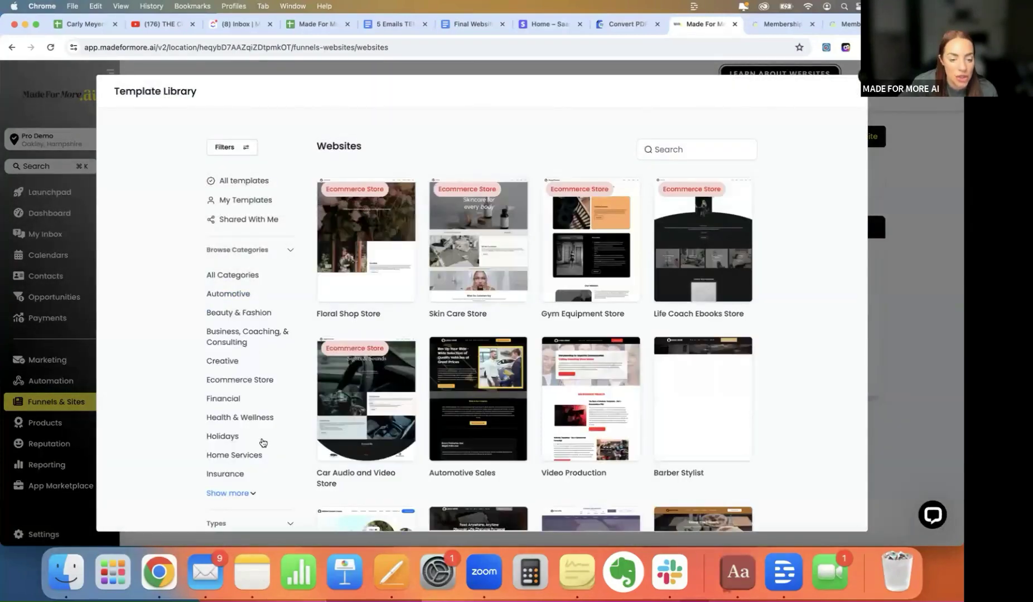
Search the website template library for "linktree"
{"action": "scroll", "coordinate": [261, 443], "scroll_direction": "down", "scroll_amount": 10}
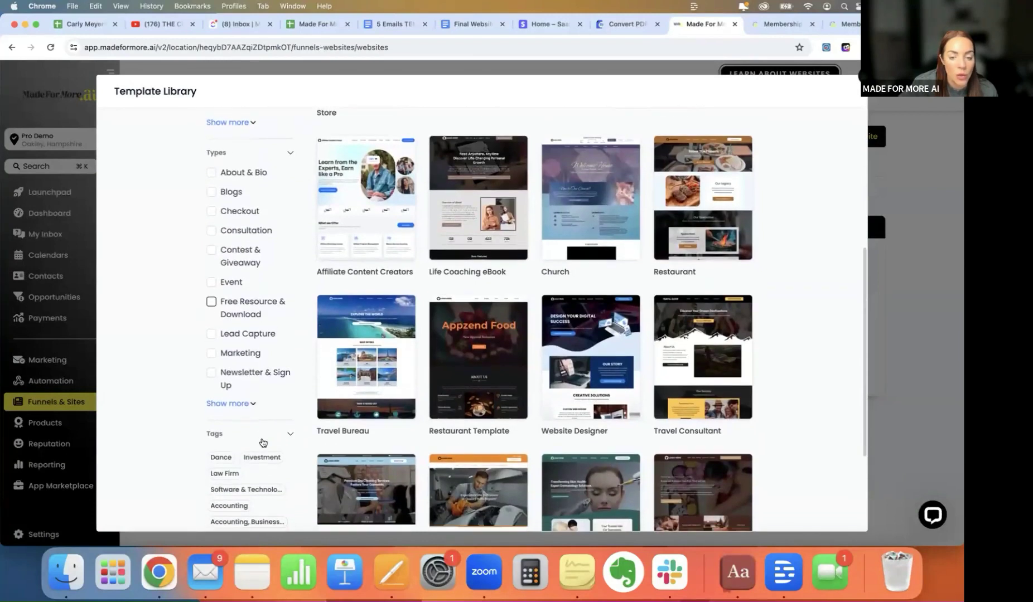
{"action": "scroll", "coordinate": [438, 448], "scroll_direction": "up", "scroll_amount": 5}
{"action": "scroll", "coordinate": [438, 448], "scroll_direction": "up", "scroll_amount": 3}
{"action": "left_click", "coordinate": [675, 148]}
{"action": "type", "text": "link"}
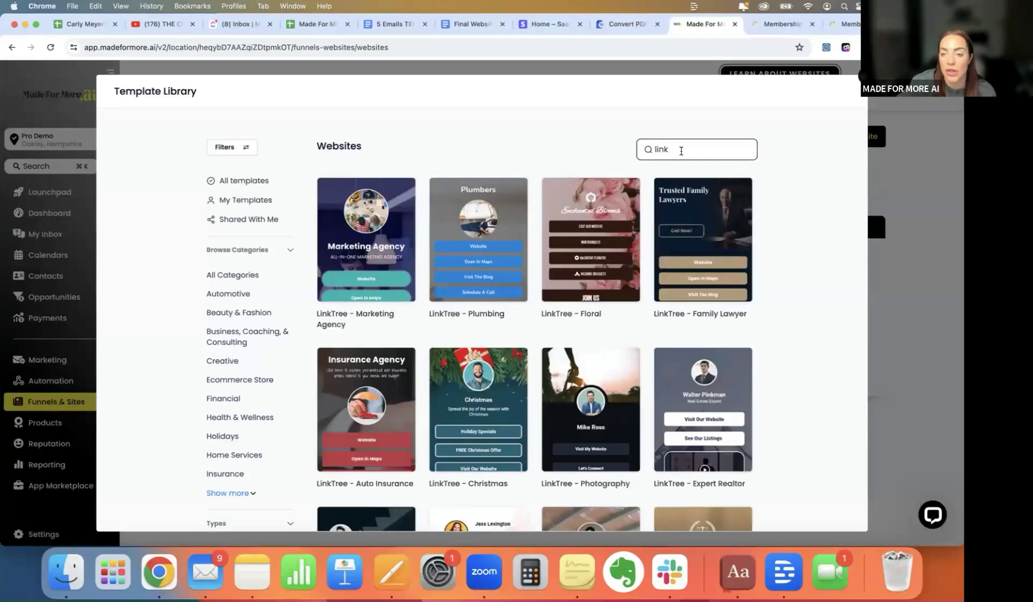
{"action": "type", "text": "tree"}
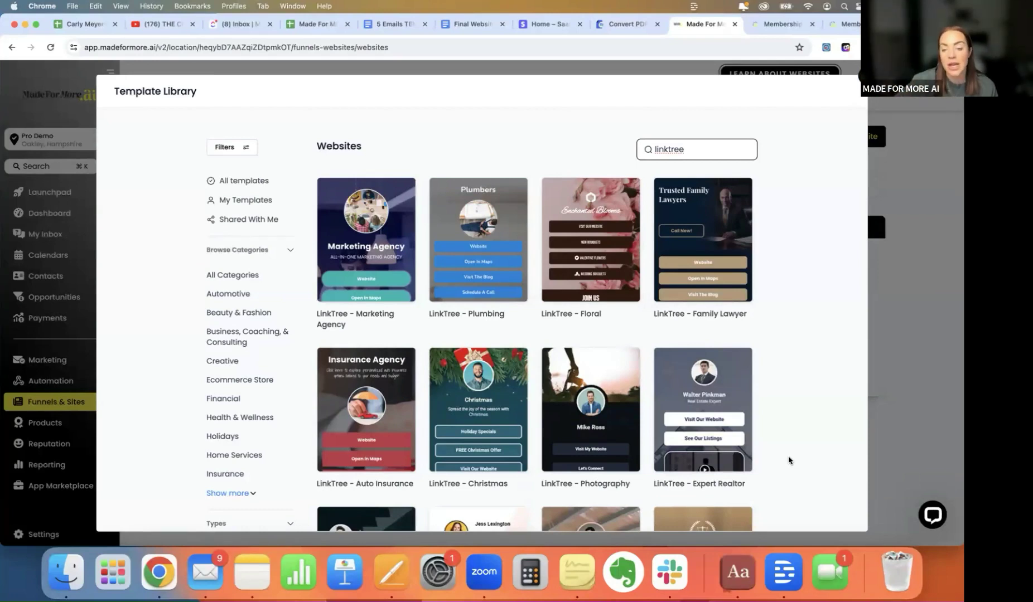
Preview the LinkTree - Luxe Beauty template, continue with it for the new website and open its page in the builder
{"action": "mouse_move", "coordinate": [735, 516]}
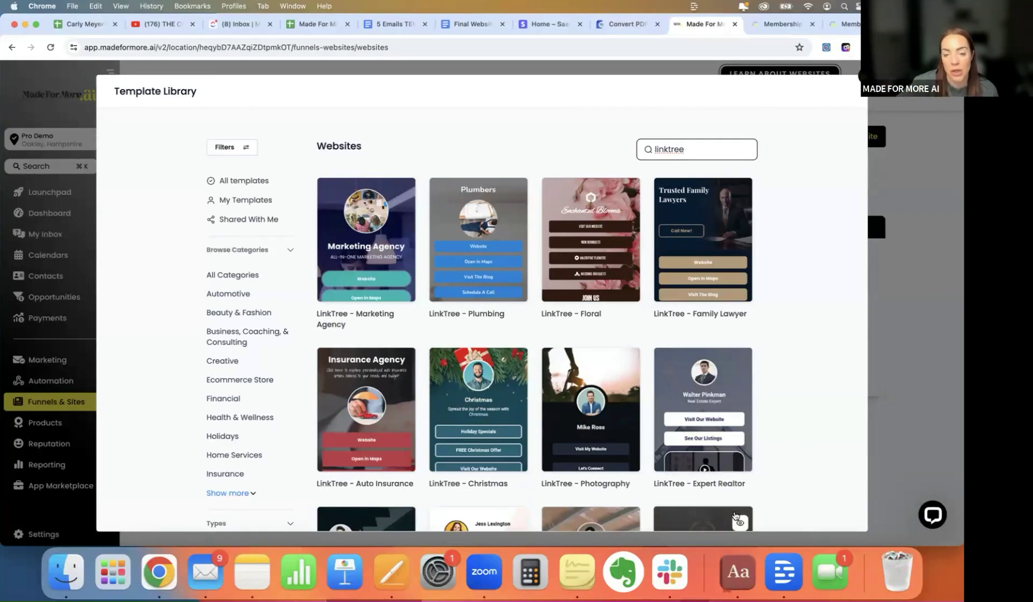
{"action": "mouse_move", "coordinate": [433, 381]}
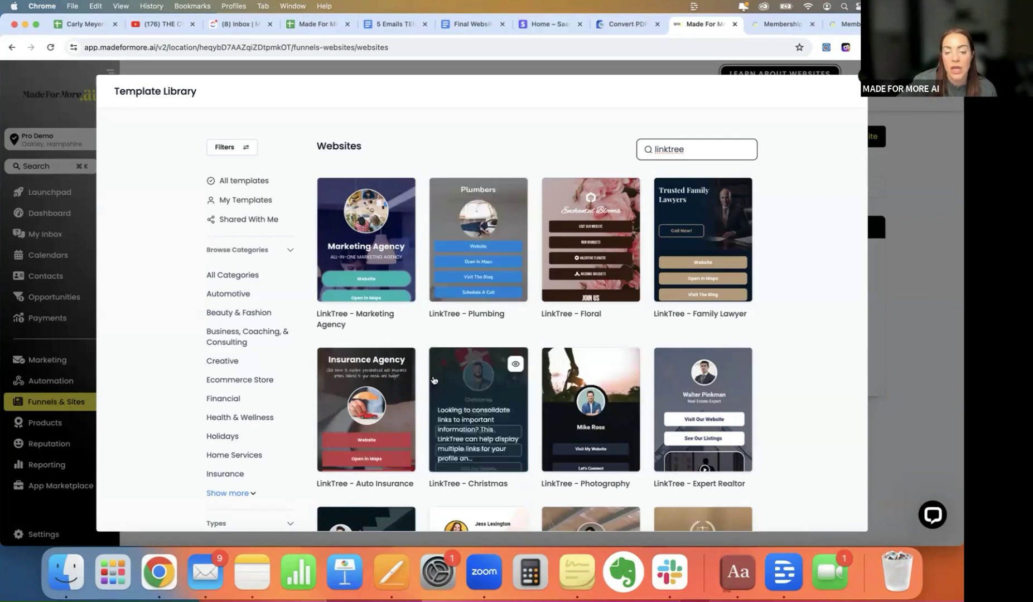
{"action": "scroll", "coordinate": [447, 346], "scroll_direction": "down", "scroll_amount": 3}
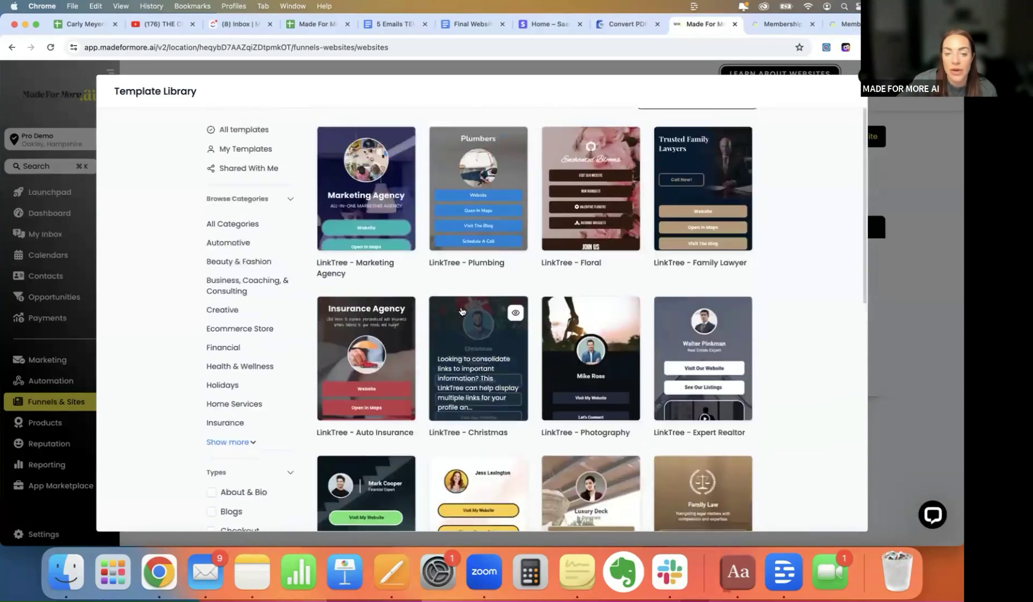
{"action": "scroll", "coordinate": [461, 311], "scroll_direction": "up", "scroll_amount": 3}
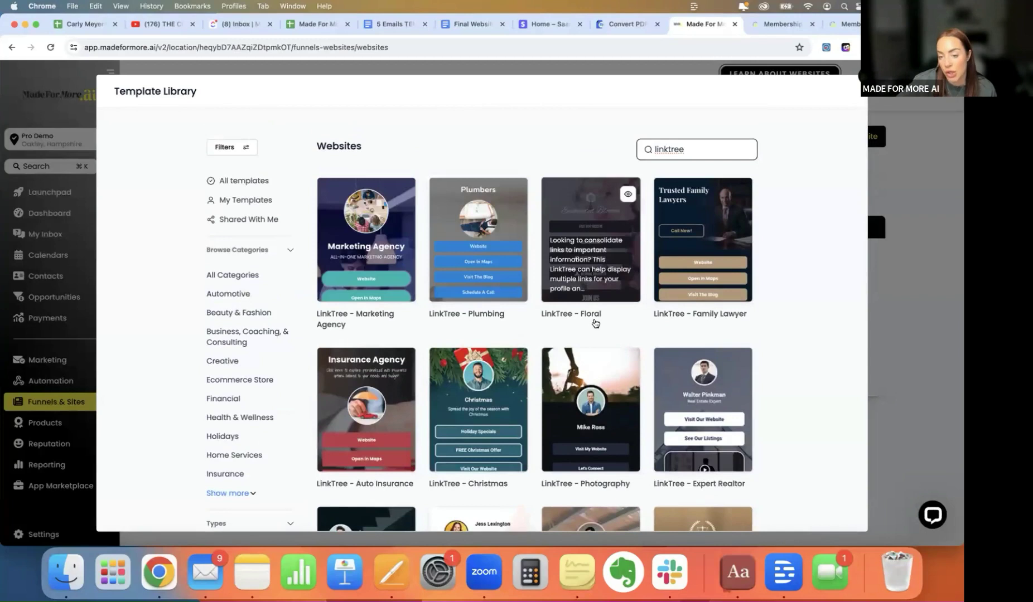
{"action": "scroll", "coordinate": [595, 323], "scroll_direction": "down", "scroll_amount": 5}
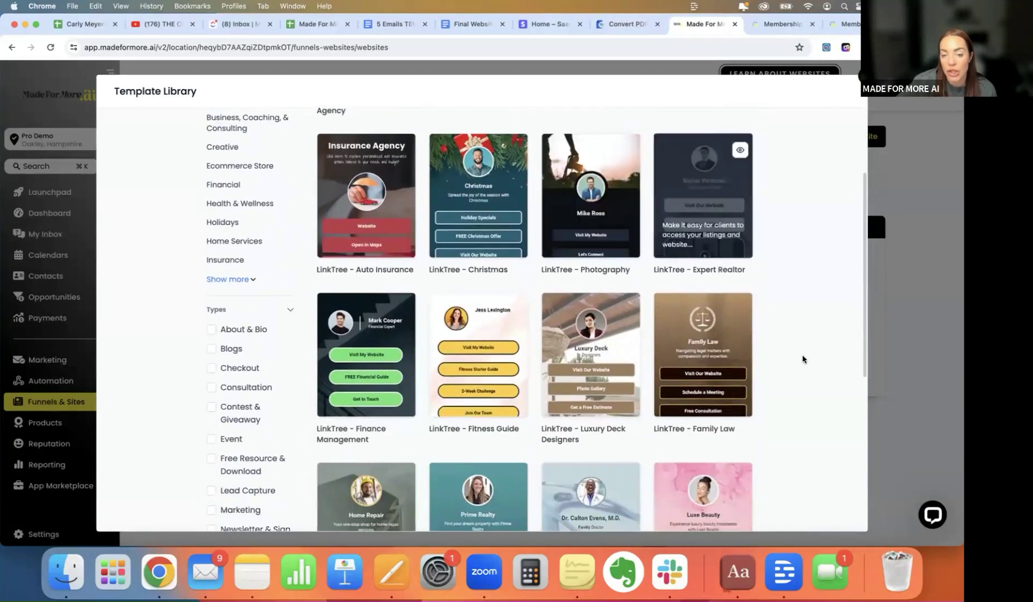
{"action": "mouse_move", "coordinate": [505, 407]}
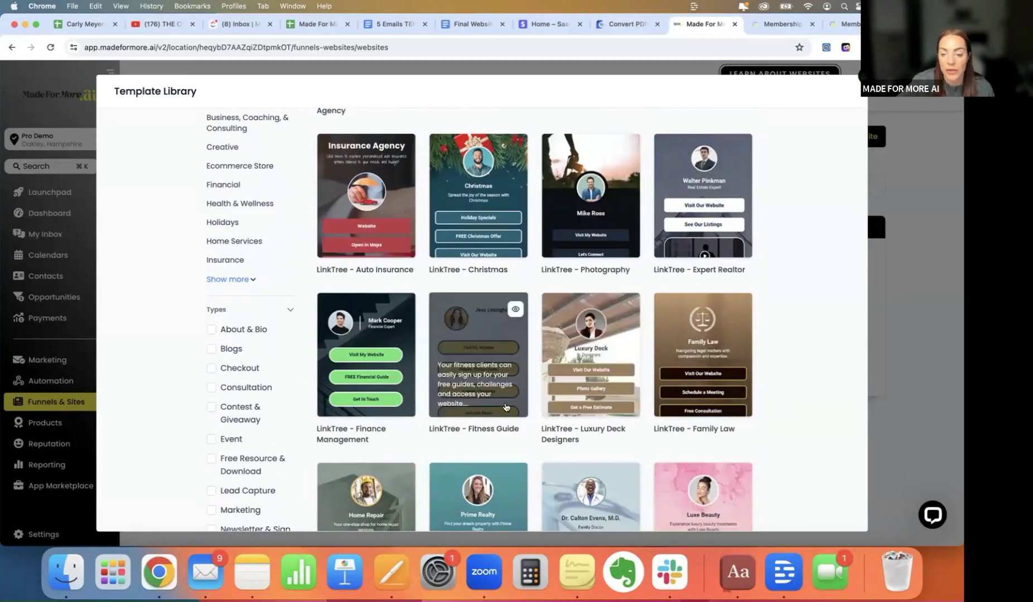
{"action": "scroll", "coordinate": [505, 407], "scroll_direction": "down", "scroll_amount": 6}
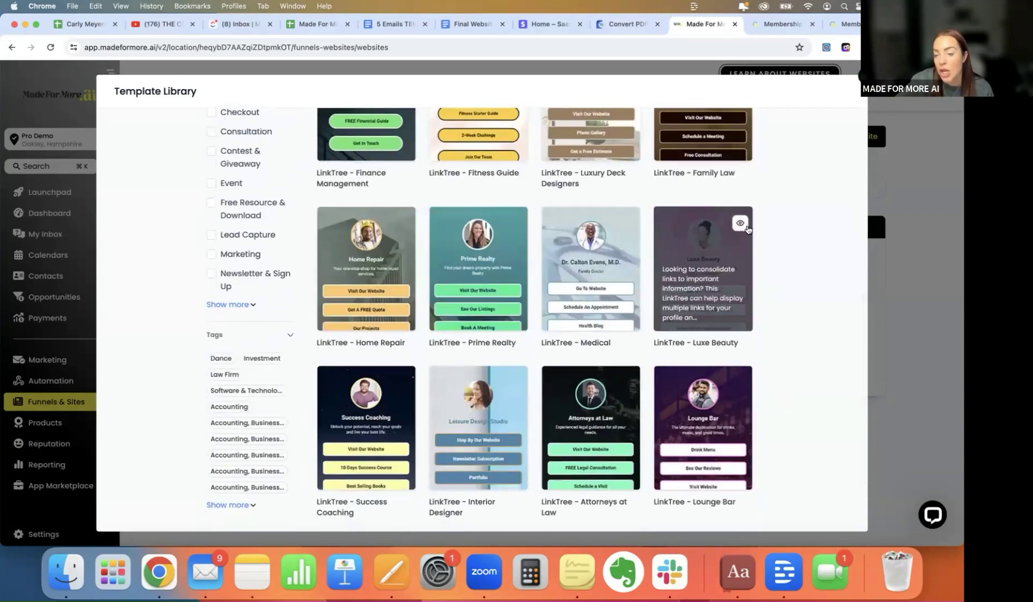
{"action": "left_click", "coordinate": [740, 224]}
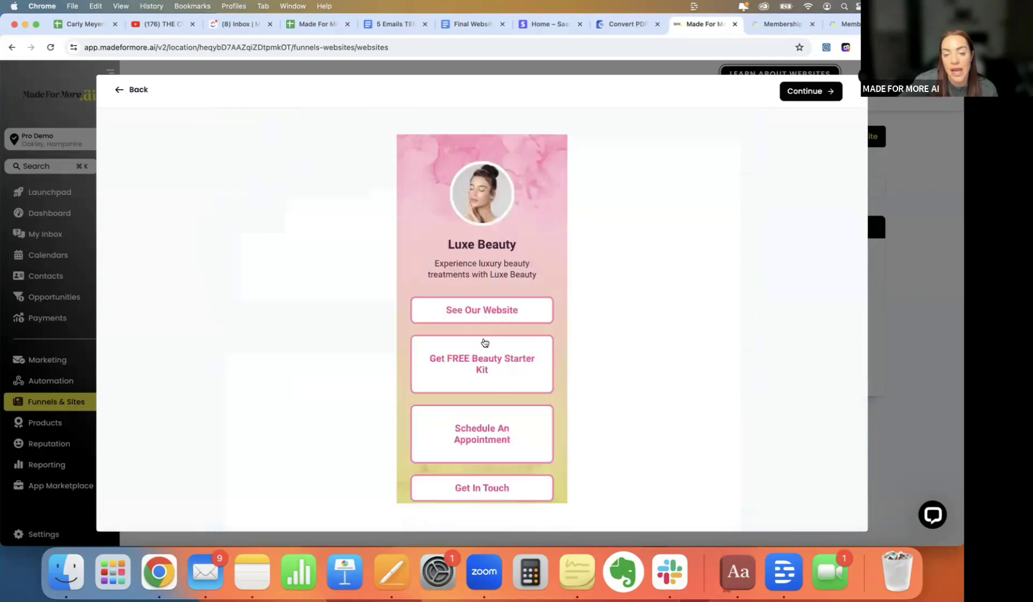
{"action": "scroll", "coordinate": [486, 384], "scroll_direction": "down", "scroll_amount": 3}
{"action": "scroll", "coordinate": [486, 384], "scroll_direction": "up", "scroll_amount": 3}
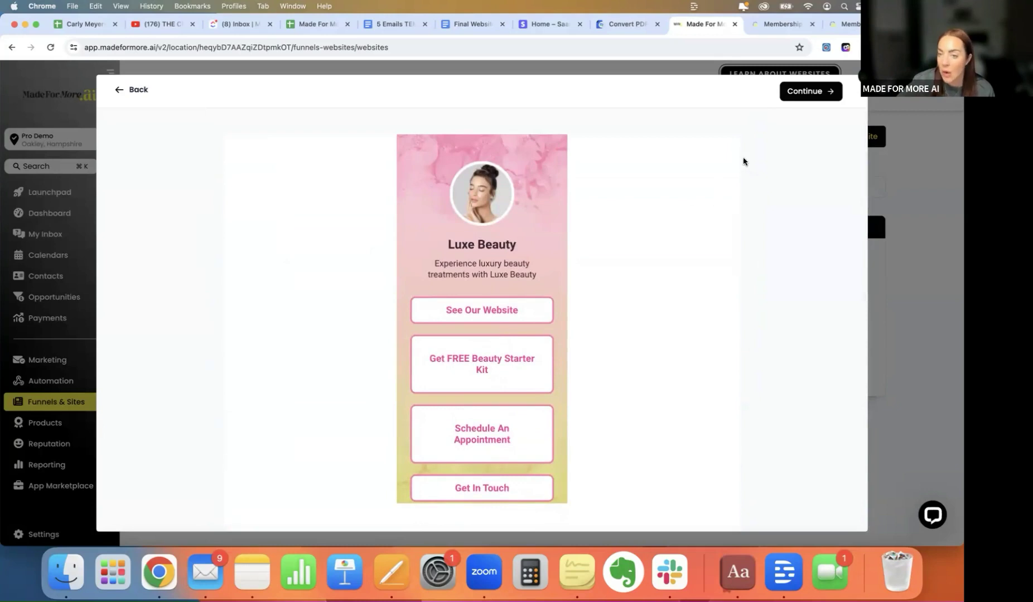
{"action": "left_click", "coordinate": [811, 92]}
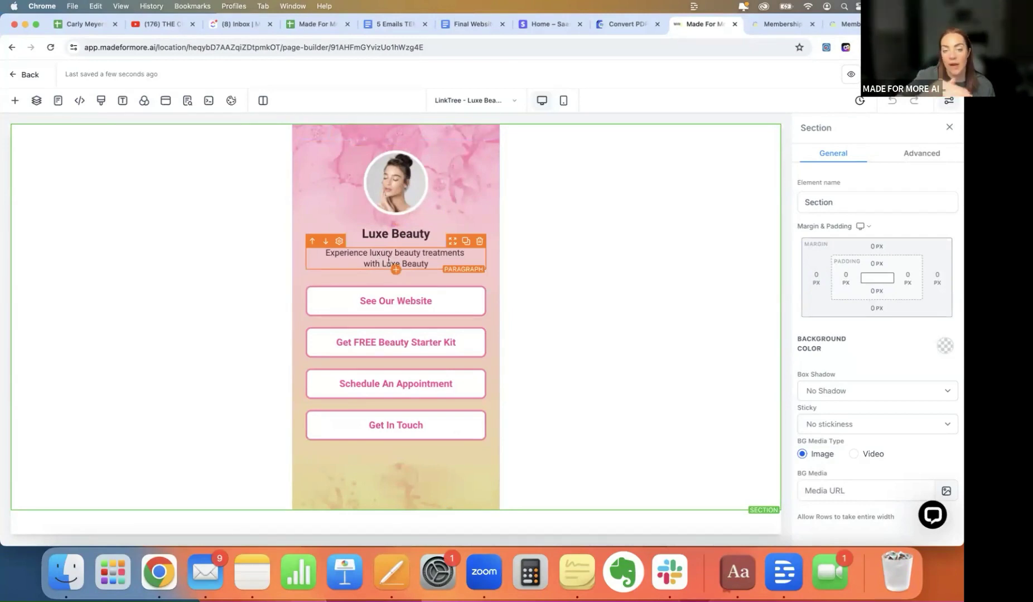
Set the background color of the page's one-column row to the medium pink swatch
{"action": "left_click", "coordinate": [425, 132]}
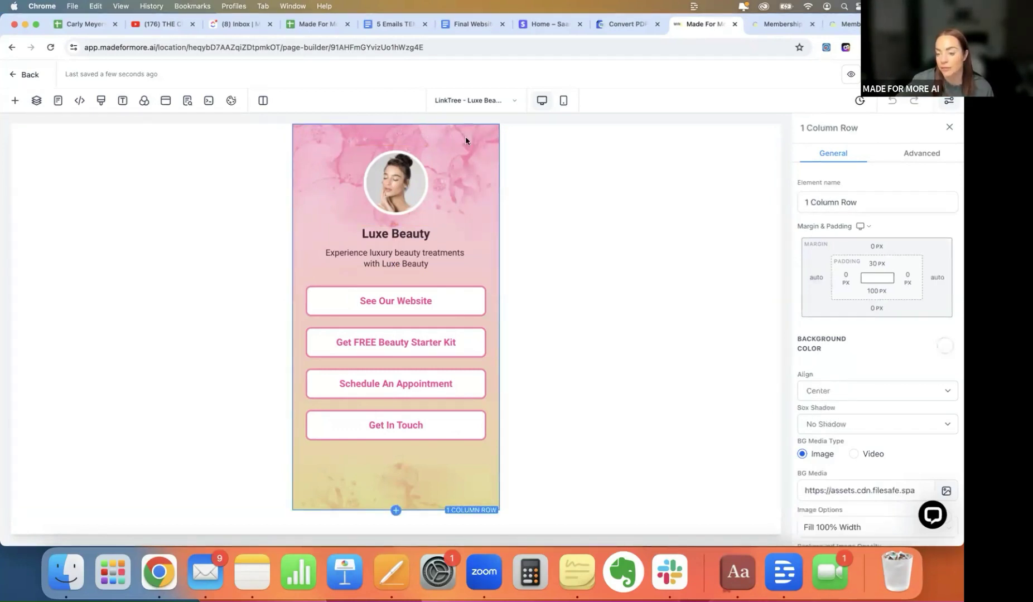
{"action": "scroll", "coordinate": [853, 368], "scroll_direction": "down", "scroll_amount": 2}
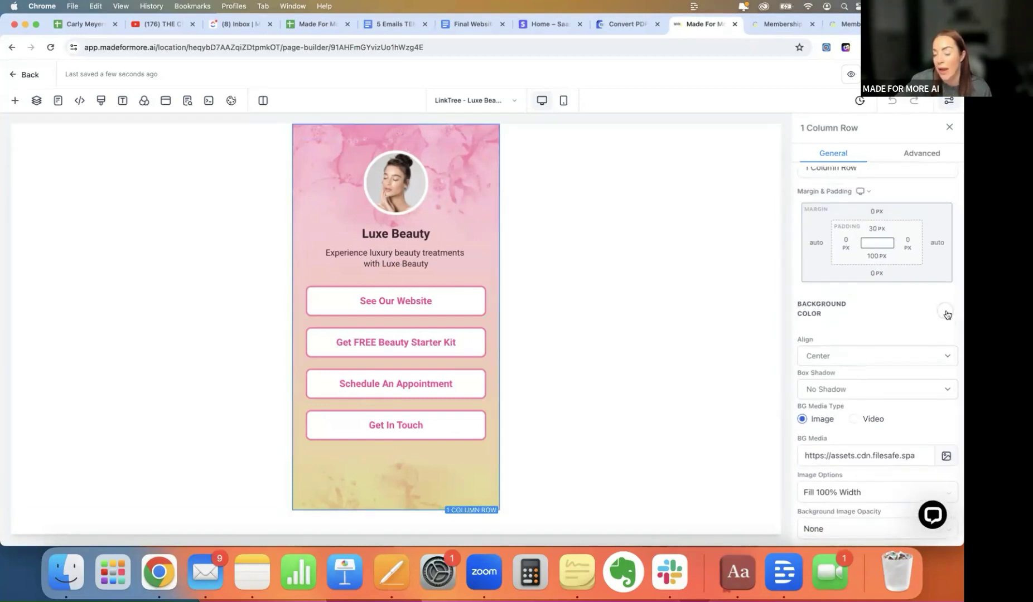
{"action": "left_click", "coordinate": [945, 311]}
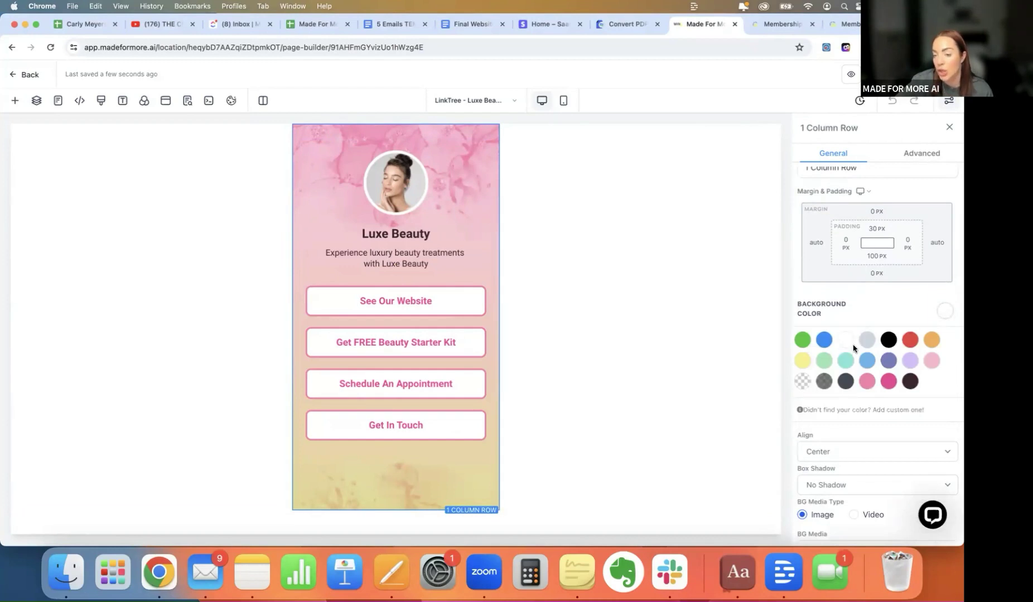
{"action": "left_click", "coordinate": [866, 381]}
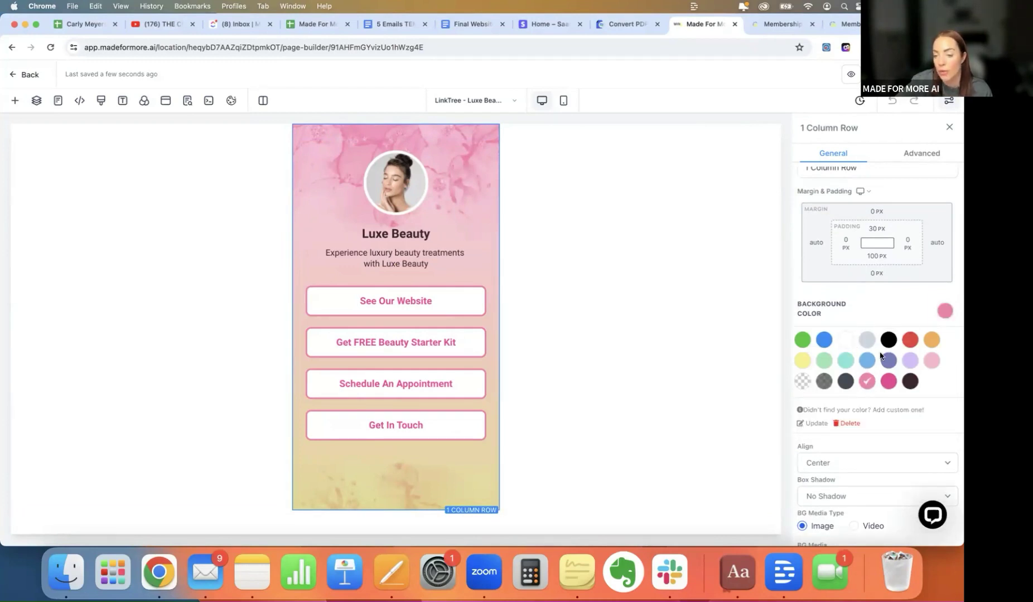
Replace the row's background image with the JPG photo of a woman from My Media and delete the round profile image
{"action": "scroll", "coordinate": [879, 356], "scroll_direction": "down", "scroll_amount": 5}
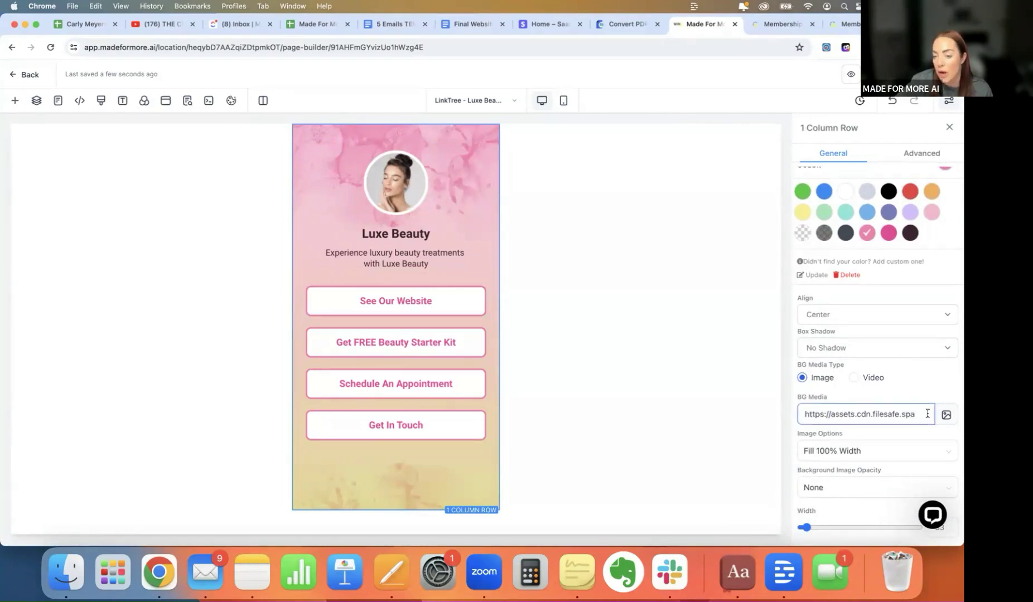
{"action": "scroll", "coordinate": [901, 392], "scroll_direction": "up", "scroll_amount": 1}
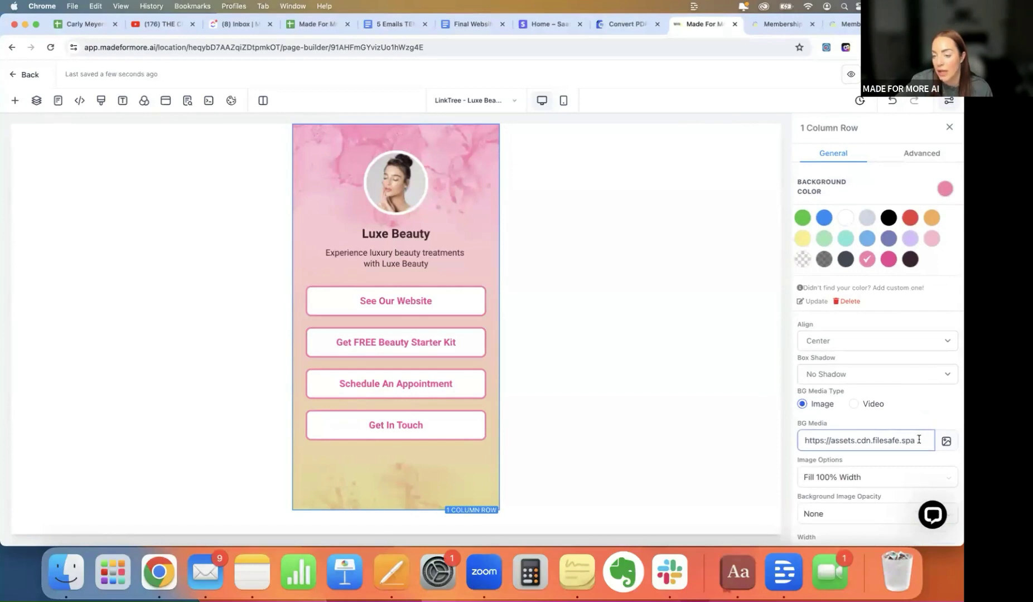
{"action": "left_click", "coordinate": [946, 442]}
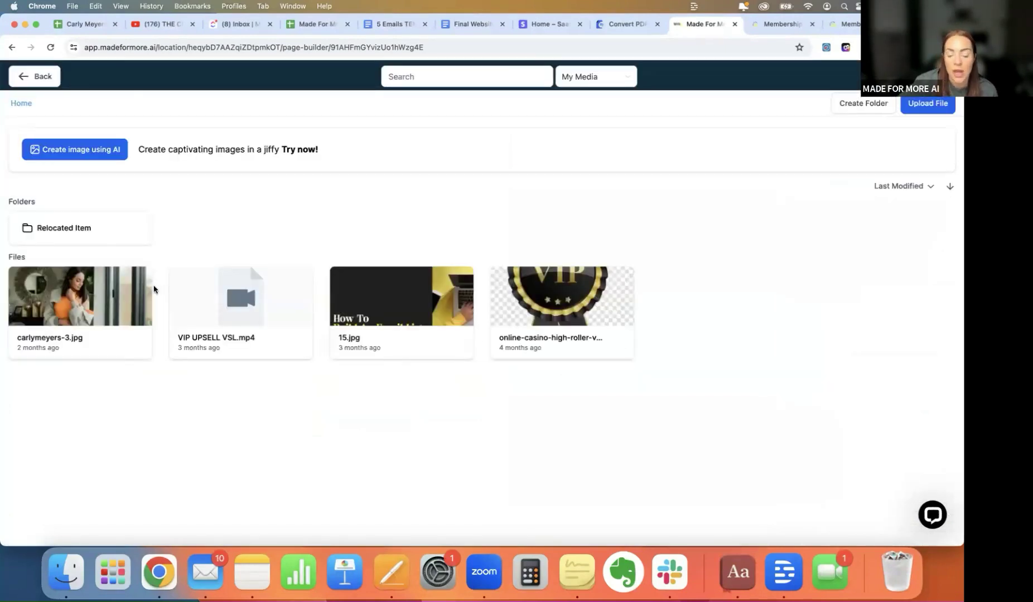
{"action": "left_click", "coordinate": [80, 297]}
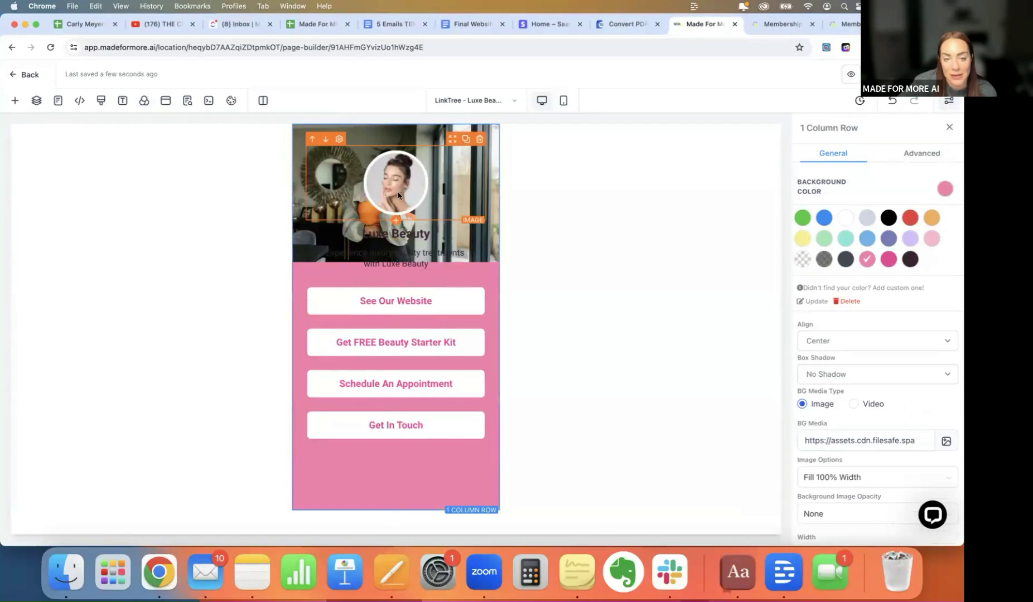
{"action": "left_click", "coordinate": [479, 140]}
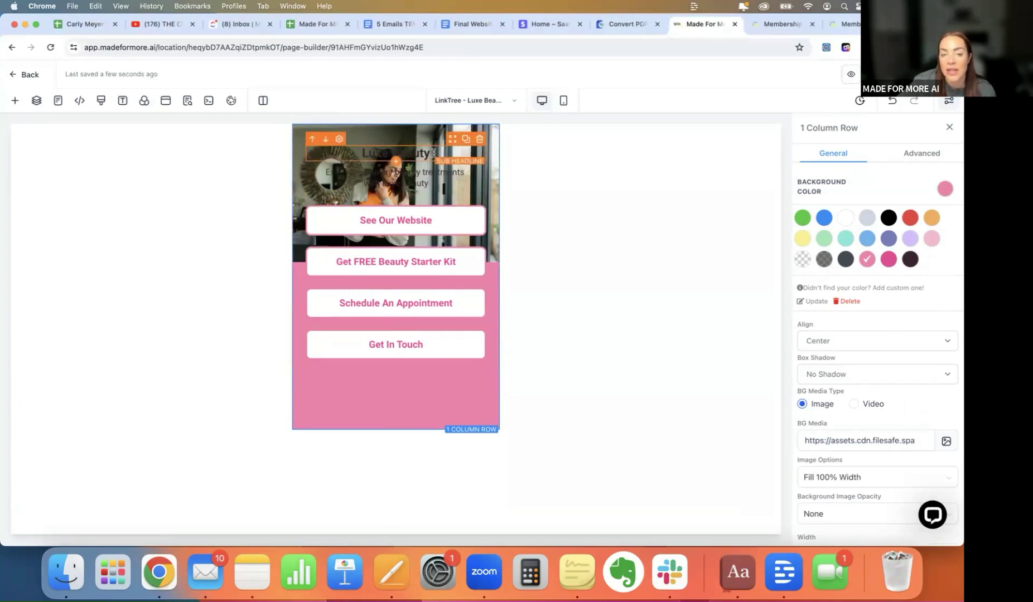
Set the bold text color of the "Luxe Beauty" sub headline to white
{"action": "left_click_drag", "start_coordinate": [425, 152], "coordinate": [362, 148]}
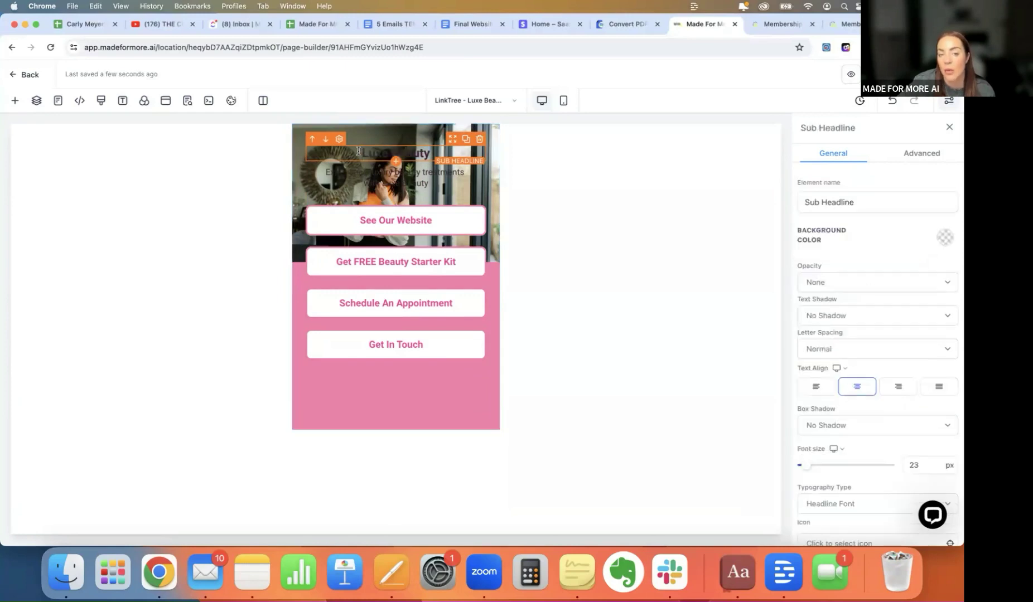
{"action": "scroll", "coordinate": [858, 357], "scroll_direction": "down", "scroll_amount": 5}
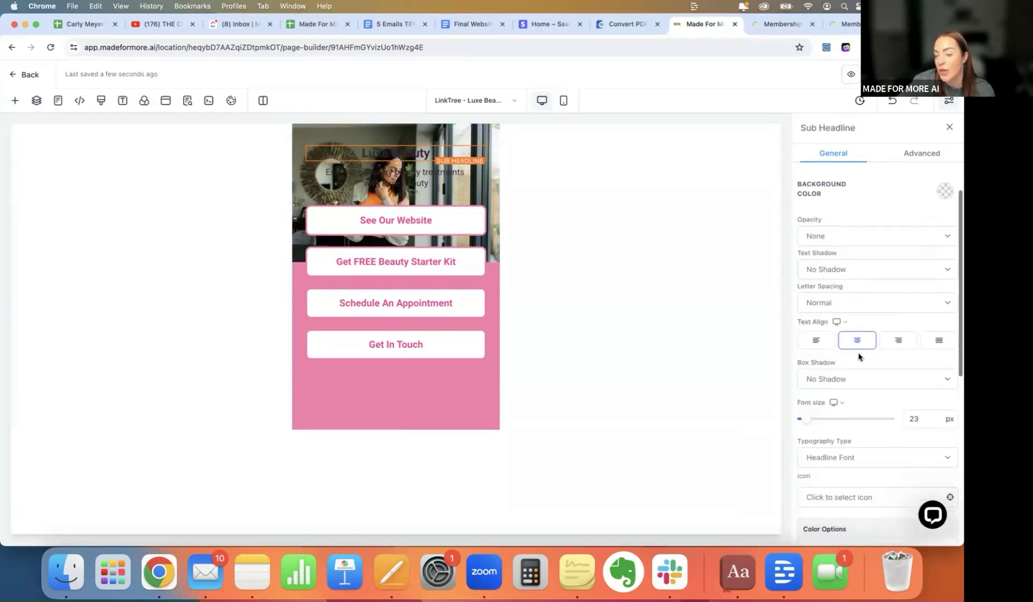
{"action": "scroll", "coordinate": [858, 356], "scroll_direction": "down", "scroll_amount": 6}
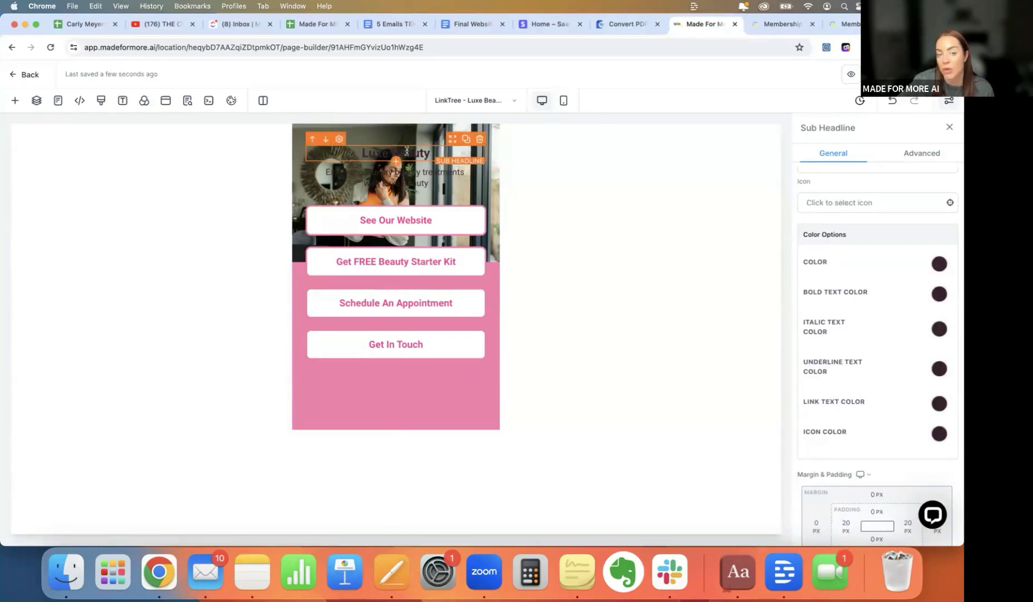
{"action": "left_click", "coordinate": [939, 296]}
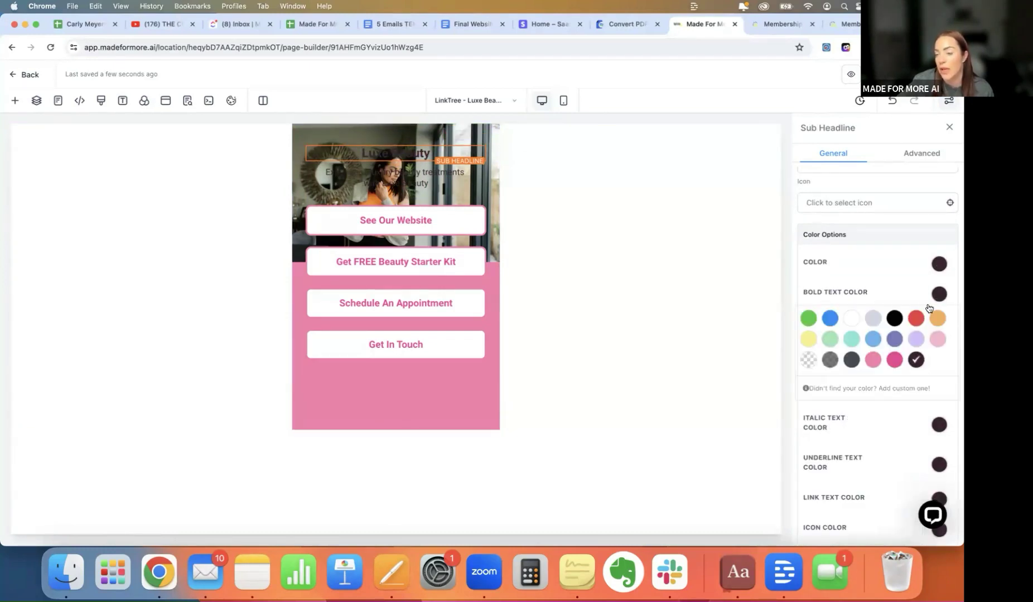
{"action": "left_click", "coordinate": [852, 319]}
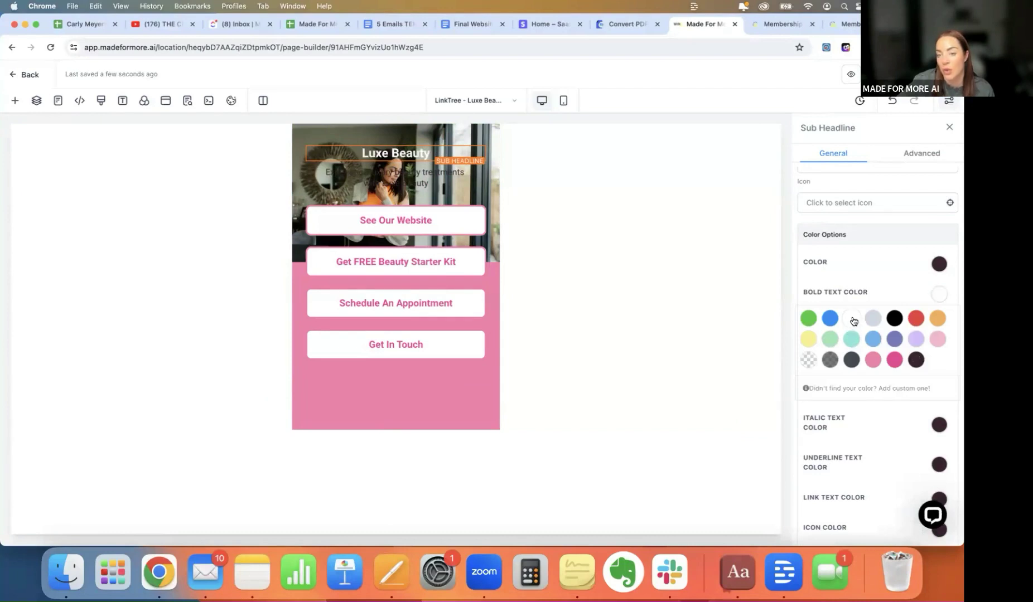
Set the text color of the paragraph below the "Luxe Beauty" headline to white
{"action": "left_click", "coordinate": [429, 173]}
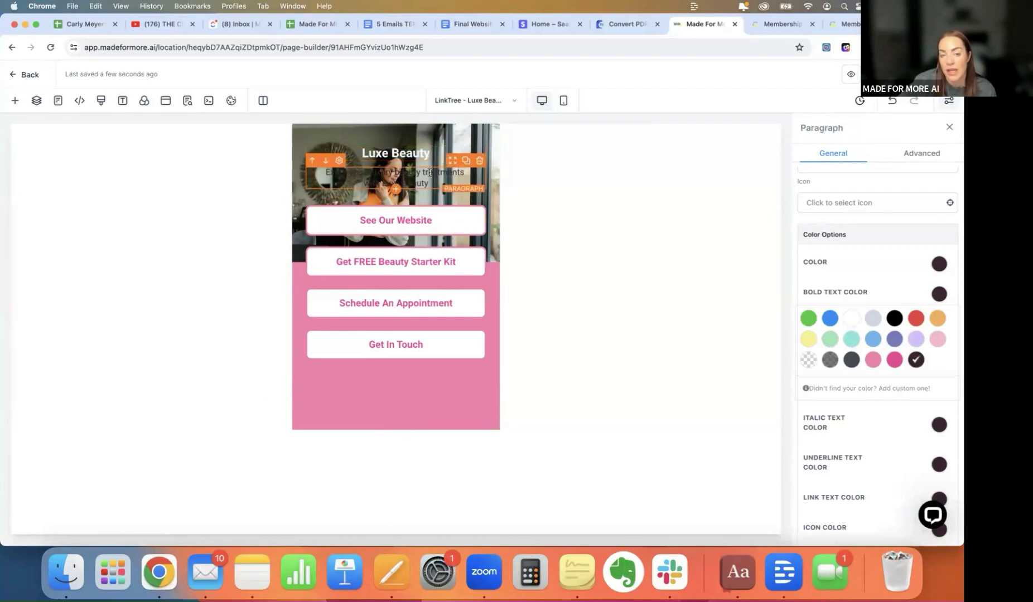
{"action": "left_click", "coordinate": [939, 264]}
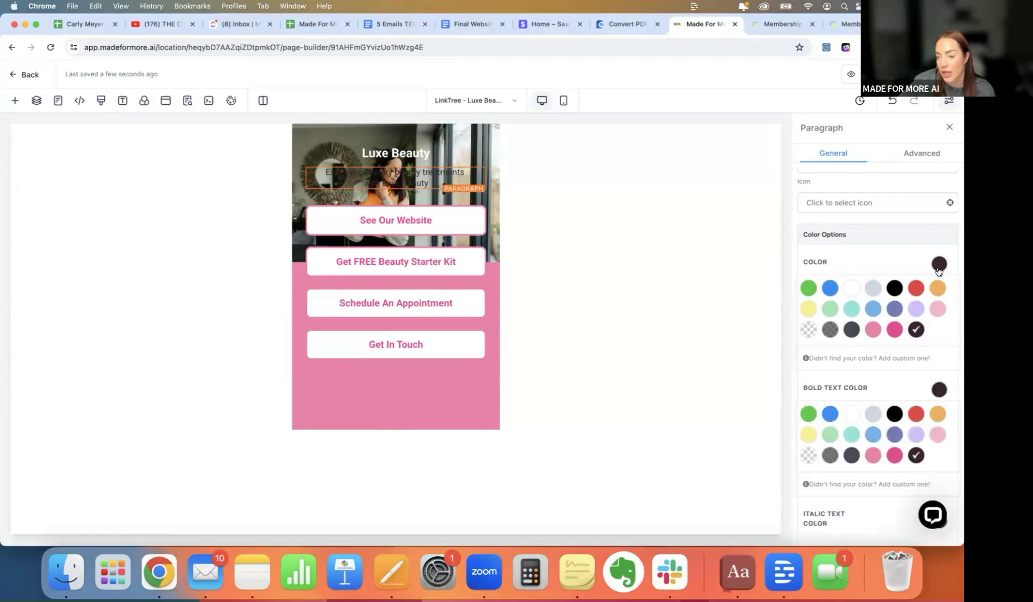
{"action": "left_click", "coordinate": [848, 289]}
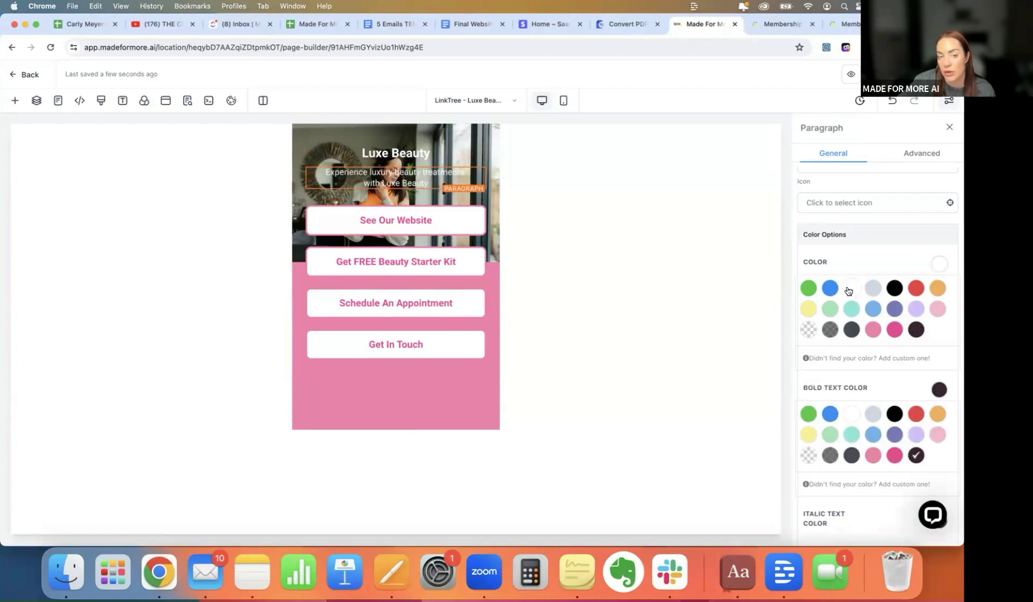
Set the top margin of the "Luxe Beauty" sub headline to 100 px
{"action": "left_click", "coordinate": [379, 152]}
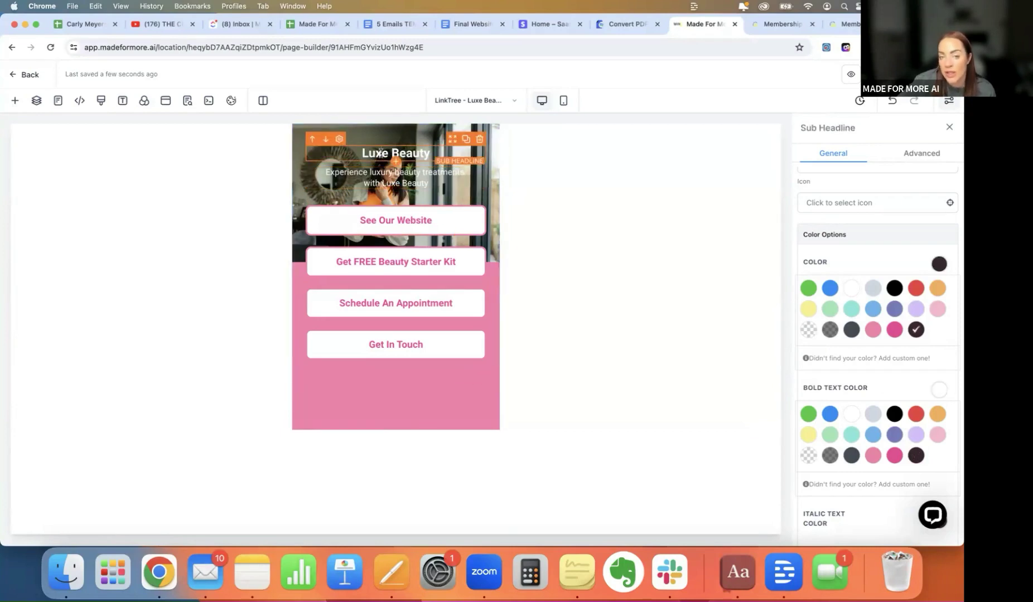
{"action": "scroll", "coordinate": [831, 345], "scroll_direction": "down", "scroll_amount": 5}
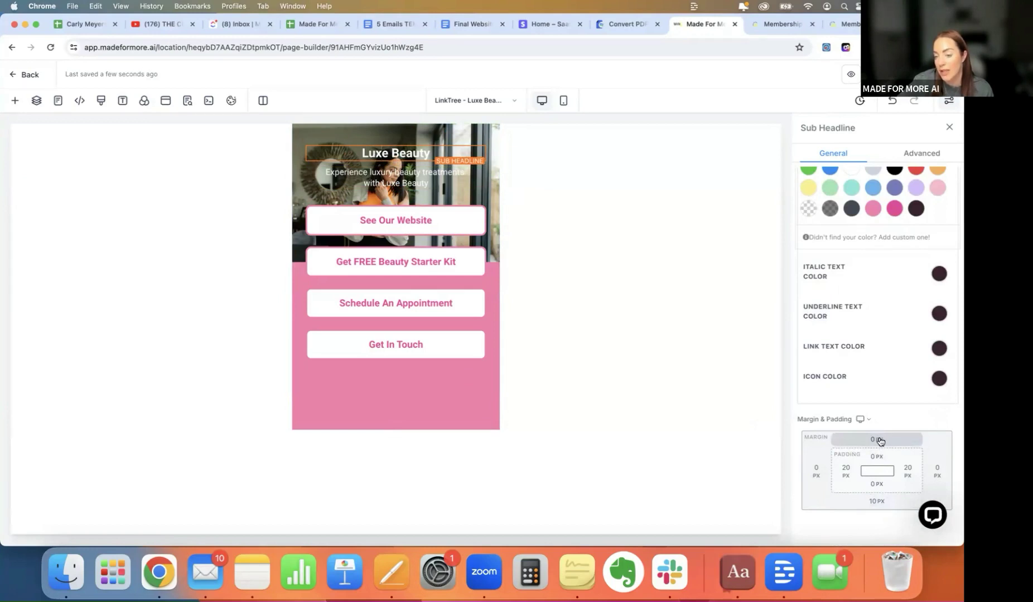
{"action": "left_click", "coordinate": [879, 441]}
{"action": "left_click_drag", "start_coordinate": [842, 467], "coordinate": [880, 467]}
{"action": "left_click", "coordinate": [898, 462]}
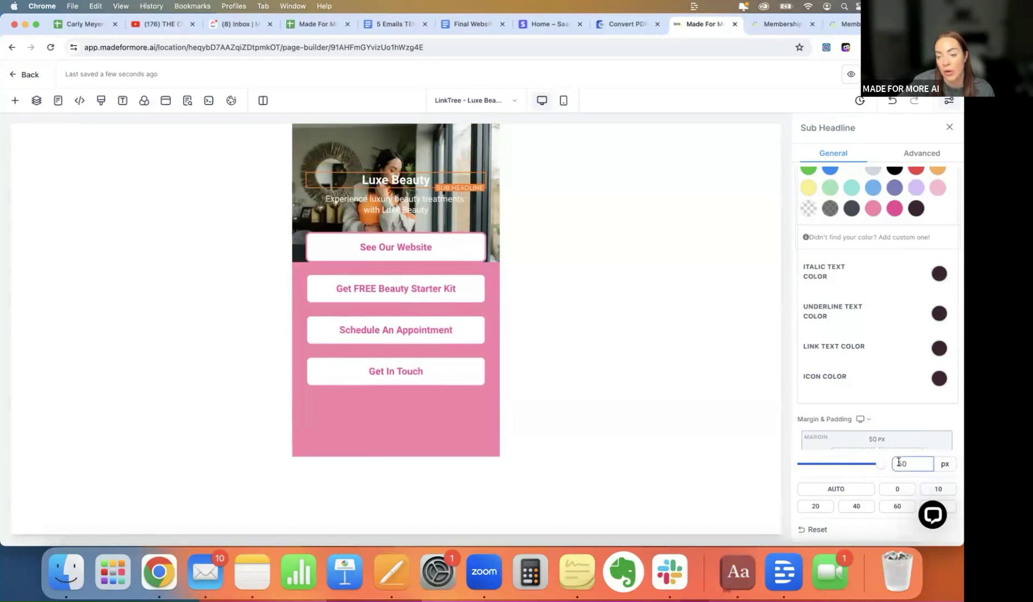
{"action": "left_click", "coordinate": [897, 507]}
{"action": "left_click", "coordinate": [902, 463]}
{"action": "key", "text": "BackSpace"}
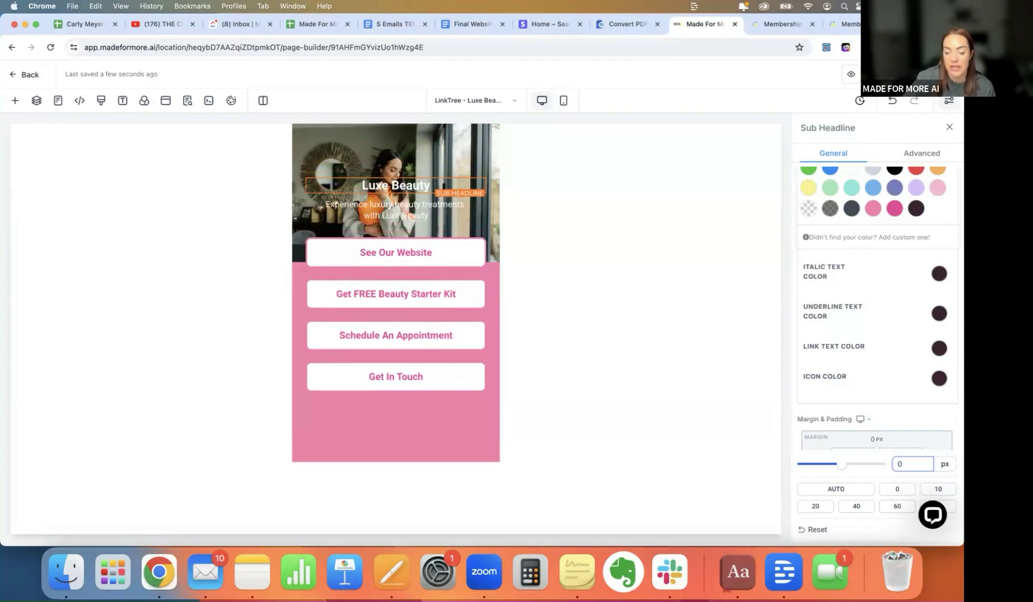
{"action": "type", "text": "100"}
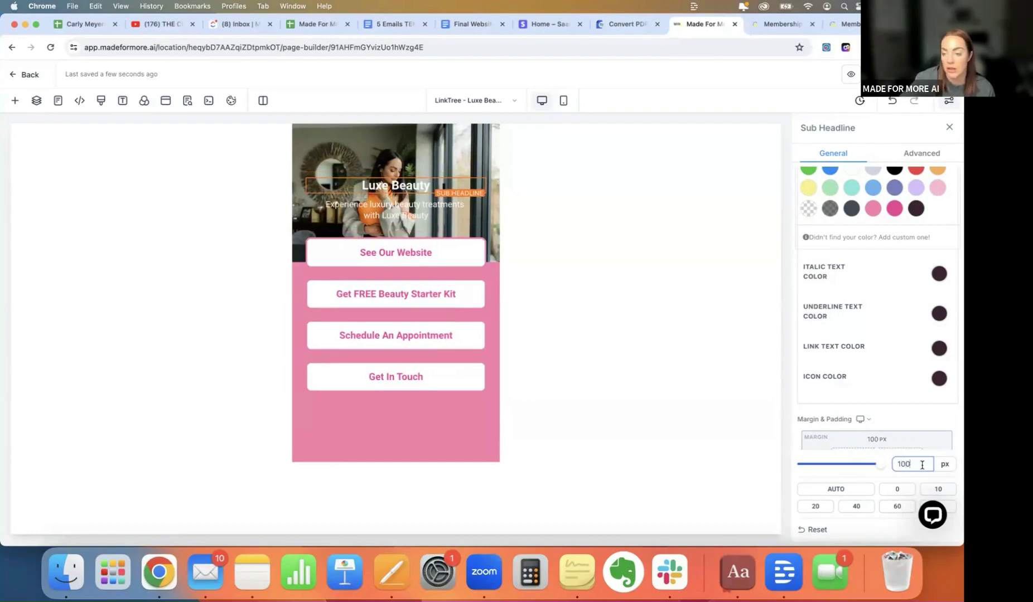
{"action": "left_click", "coordinate": [885, 477]}
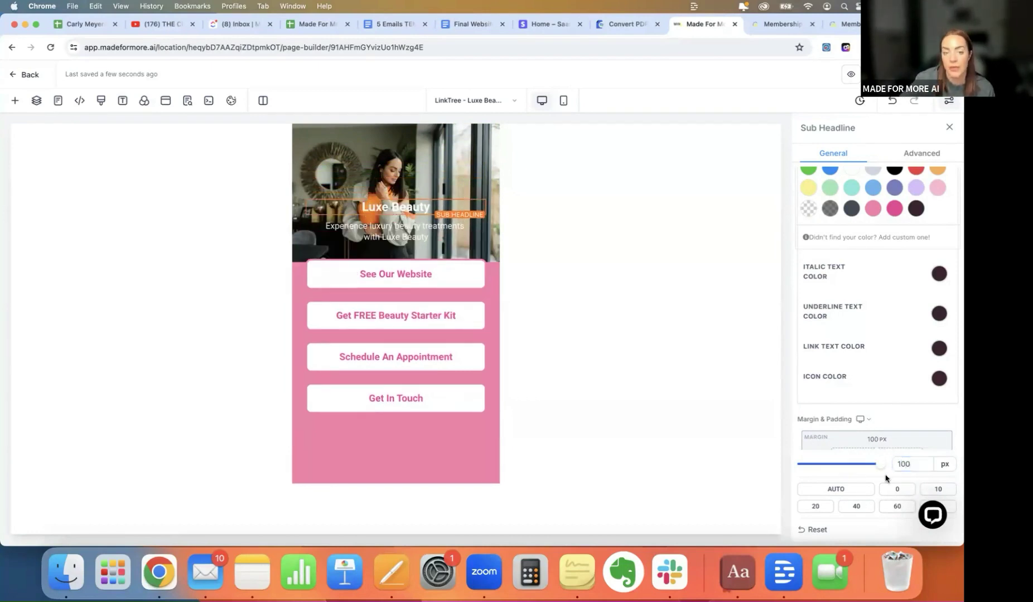
{"action": "left_click", "coordinate": [952, 411]}
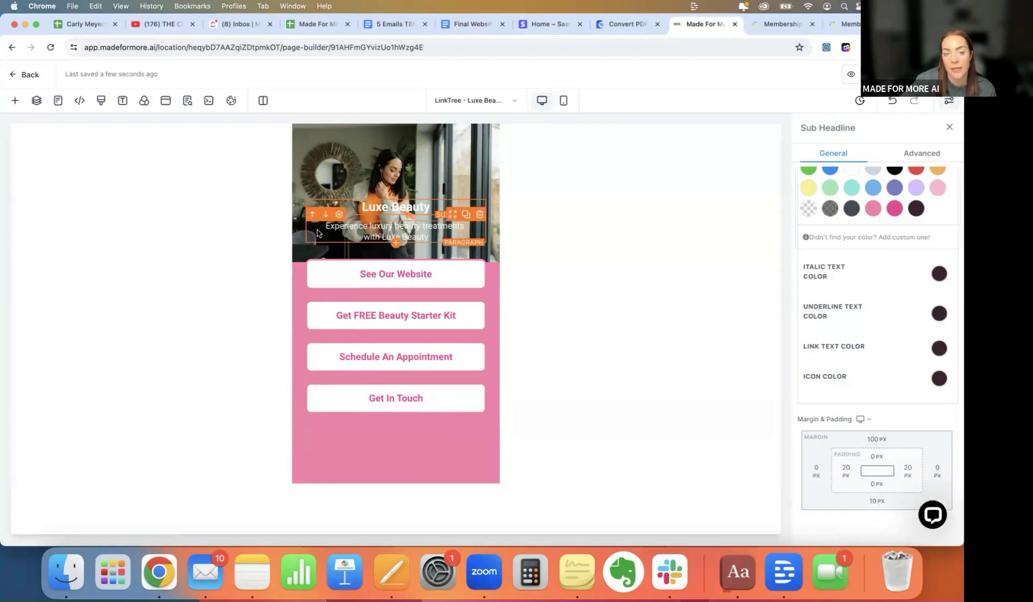
Duplicate the paragraph below the "Luxe Beauty" sub headline and delete the copy
{"action": "left_click", "coordinate": [466, 216]}
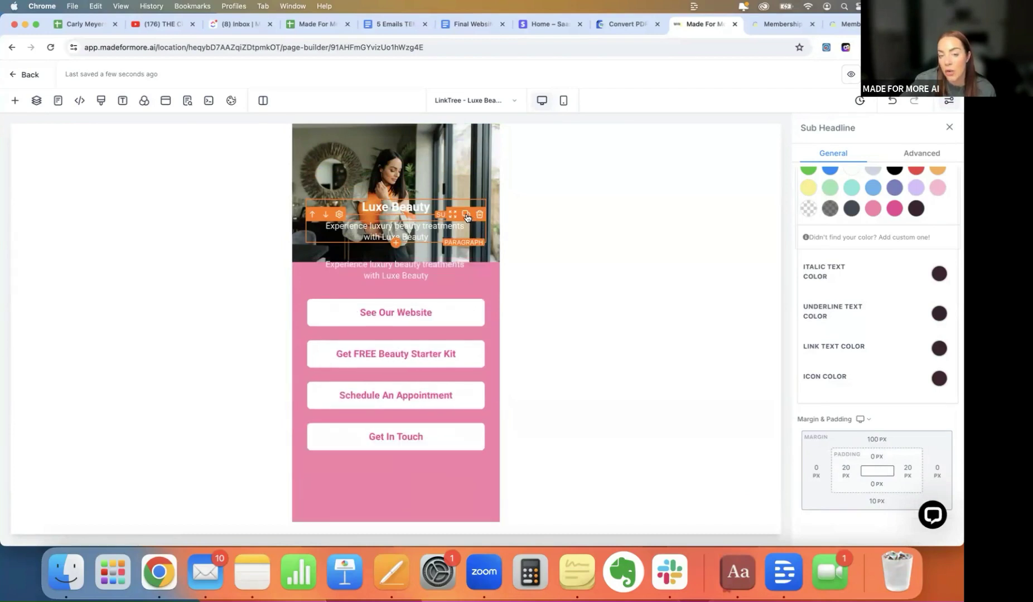
{"action": "left_click", "coordinate": [478, 253]}
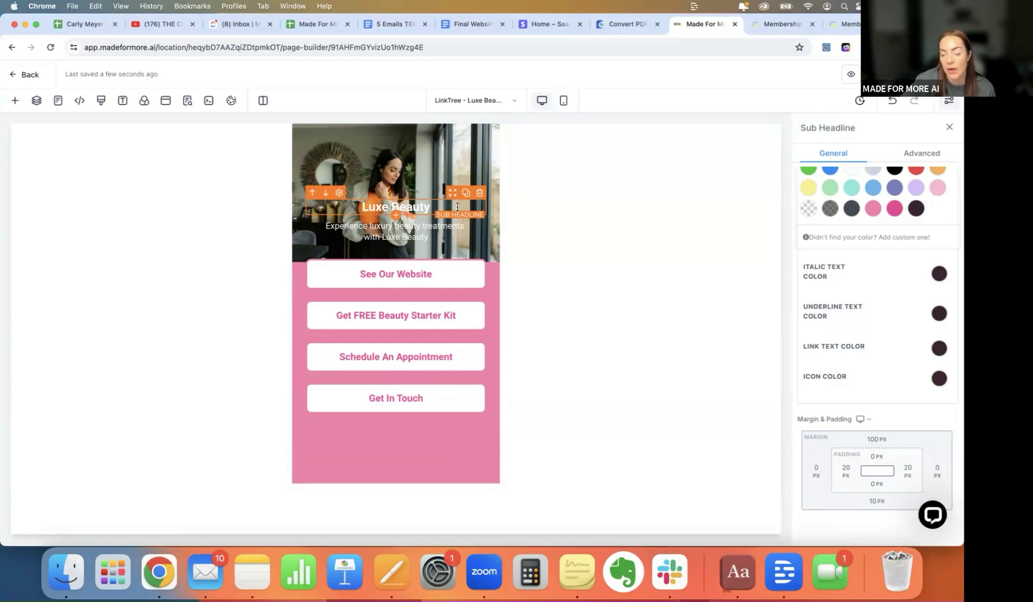
Give the "Luxe Beauty" sub headline a full border in the dark pink swatch with a 50px border radius
{"action": "left_click", "coordinate": [917, 156]}
{"action": "left_click", "coordinate": [853, 230]}
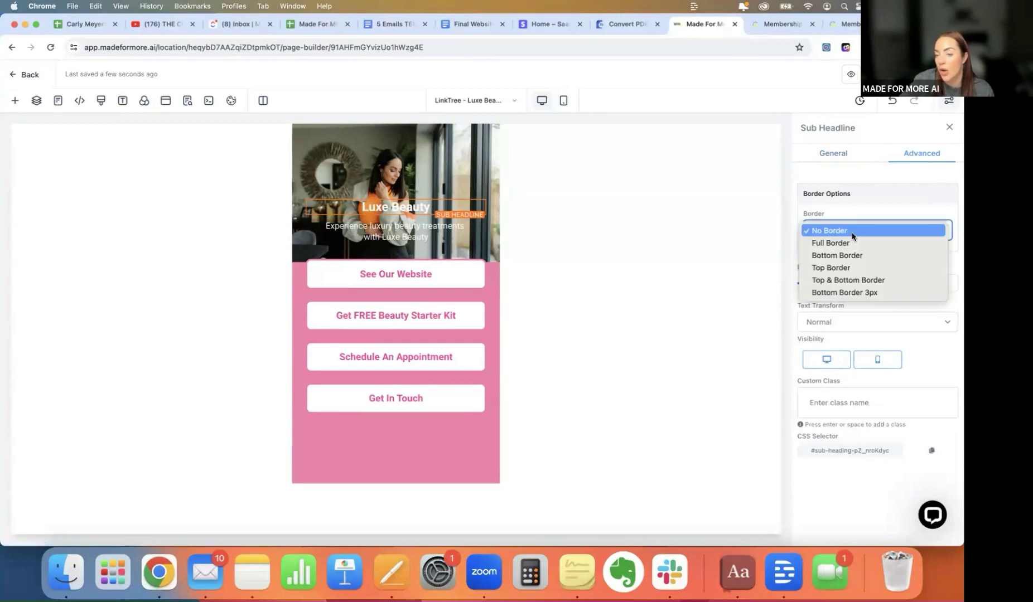
{"action": "left_click", "coordinate": [844, 244]}
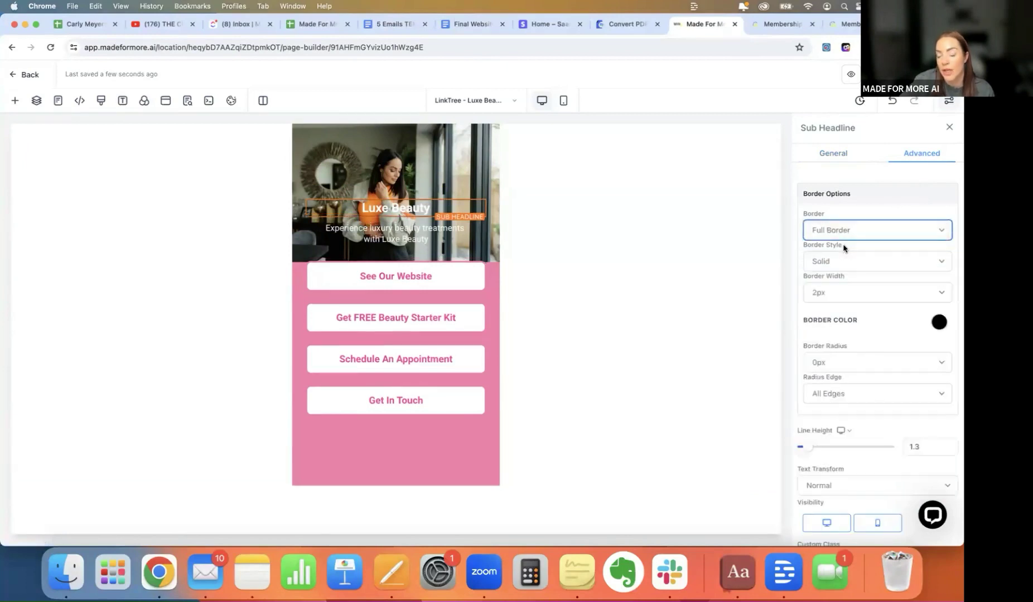
{"action": "left_click", "coordinate": [939, 322]}
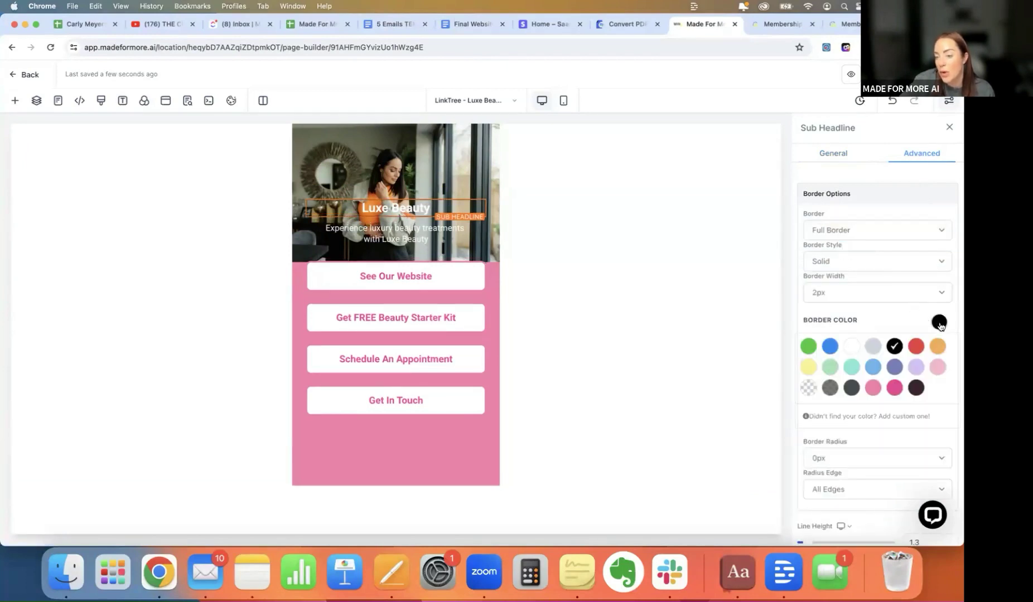
{"action": "left_click", "coordinate": [896, 388]}
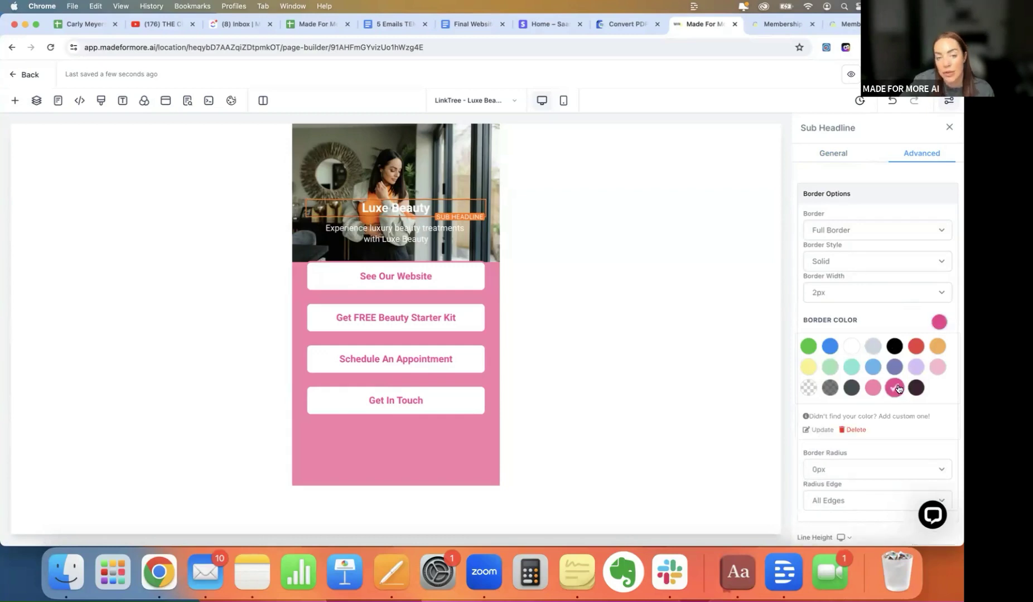
{"action": "scroll", "coordinate": [847, 436], "scroll_direction": "down", "scroll_amount": 3}
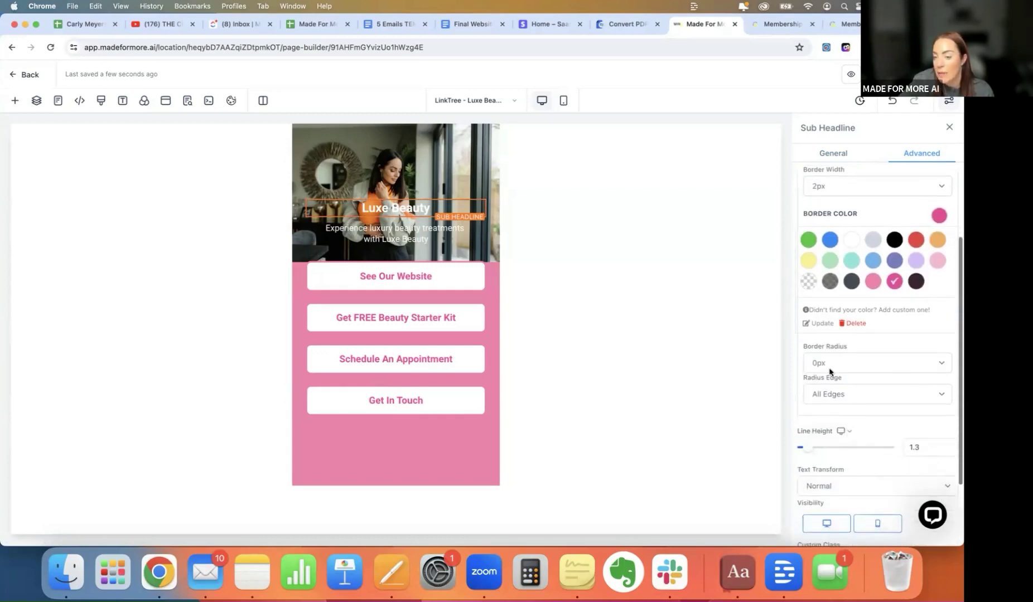
{"action": "left_click", "coordinate": [828, 363]}
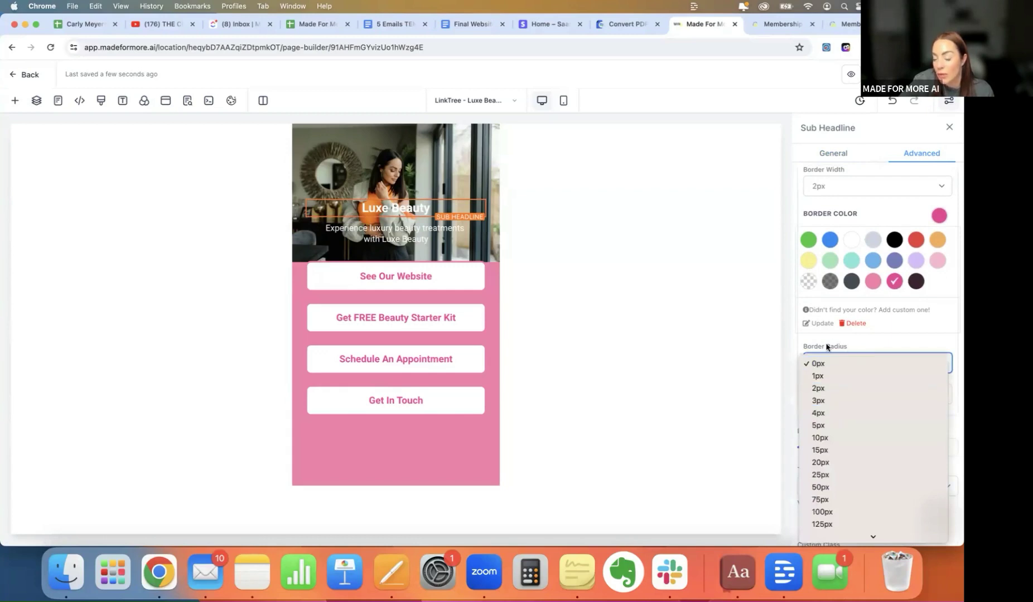
{"action": "left_click", "coordinate": [824, 487]}
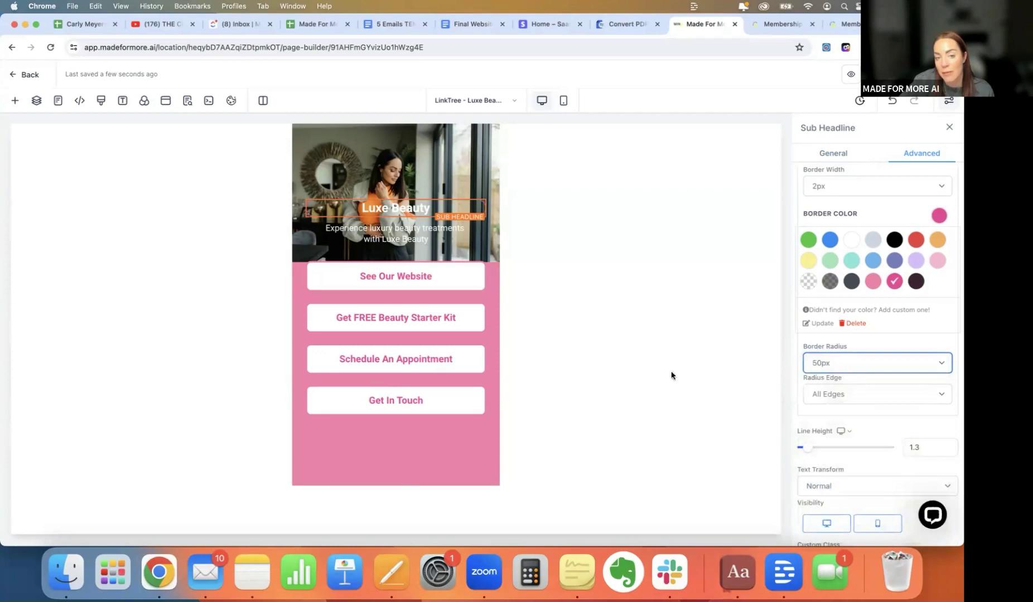
{"action": "left_click", "coordinate": [515, 240]}
Add an Image element between the "Luxe Beauty" sub headline and the paragraph below it
{"action": "mouse_move", "coordinate": [474, 203]}
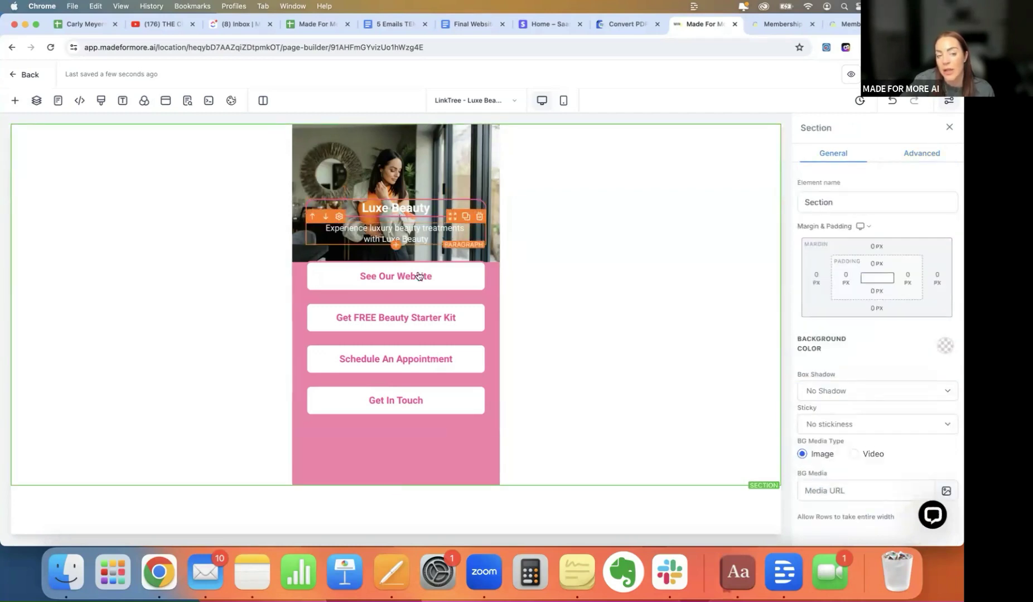
{"action": "left_click", "coordinate": [396, 219]}
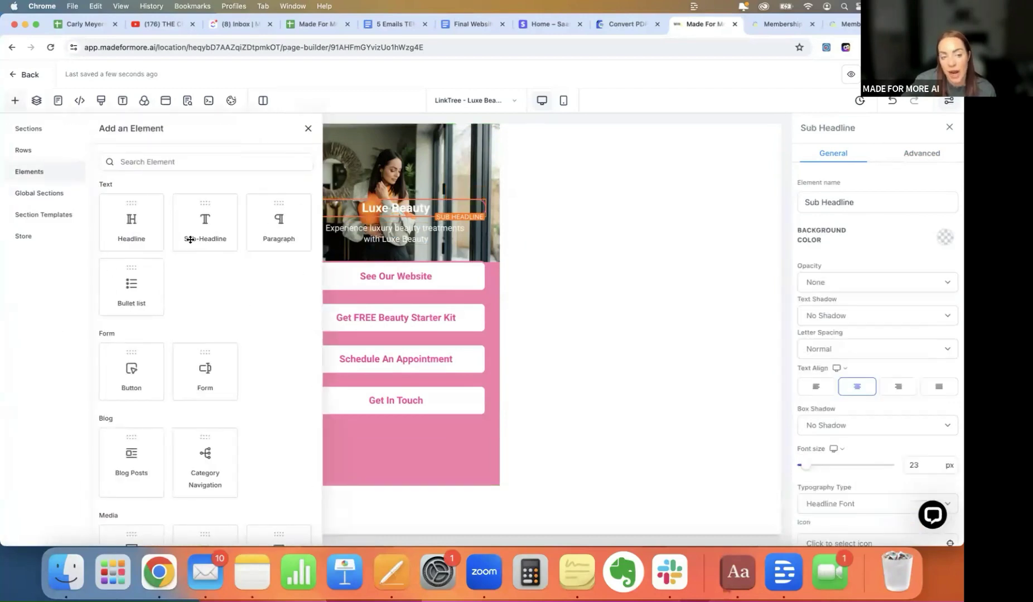
{"action": "scroll", "coordinate": [216, 427], "scroll_direction": "down", "scroll_amount": 3}
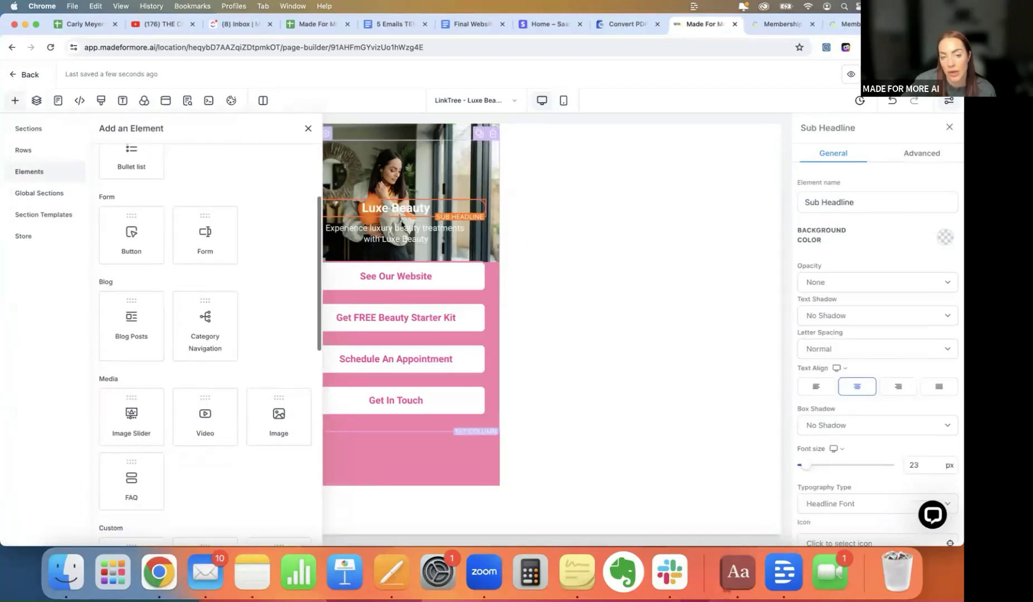
{"action": "scroll", "coordinate": [260, 407], "scroll_direction": "down", "scroll_amount": 2}
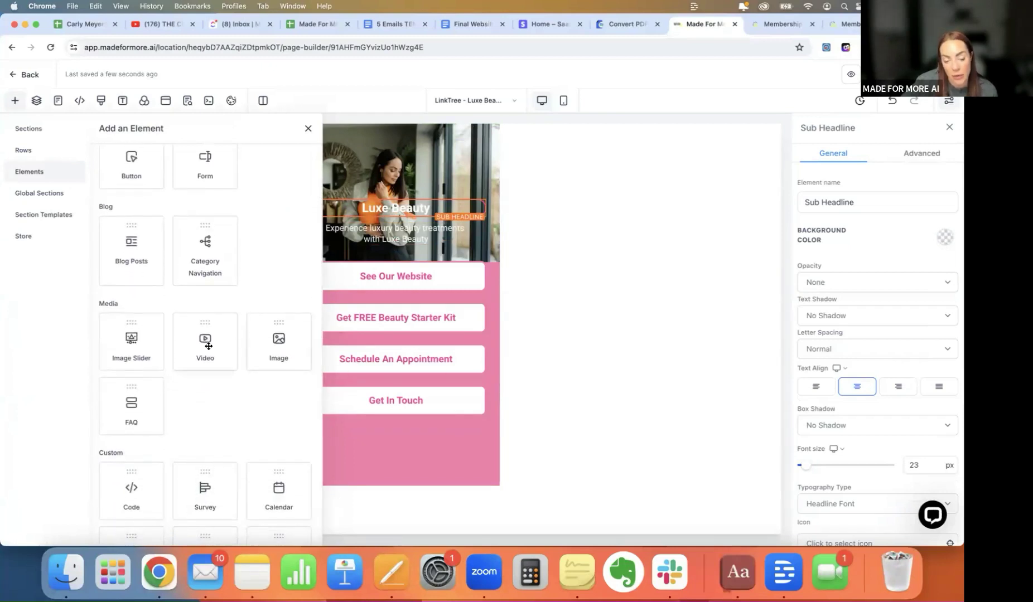
{"action": "left_click", "coordinate": [278, 345]}
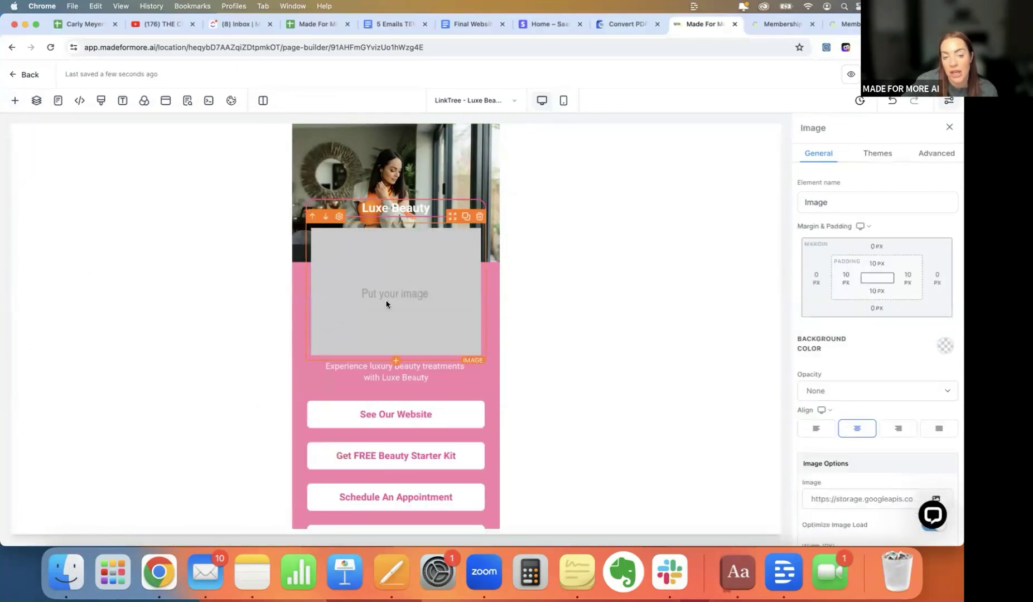
Search the computer for "logo", upload 1;1 logo.png to the media library and use it in the new image element
{"action": "scroll", "coordinate": [874, 418], "scroll_direction": "down", "scroll_amount": 5}
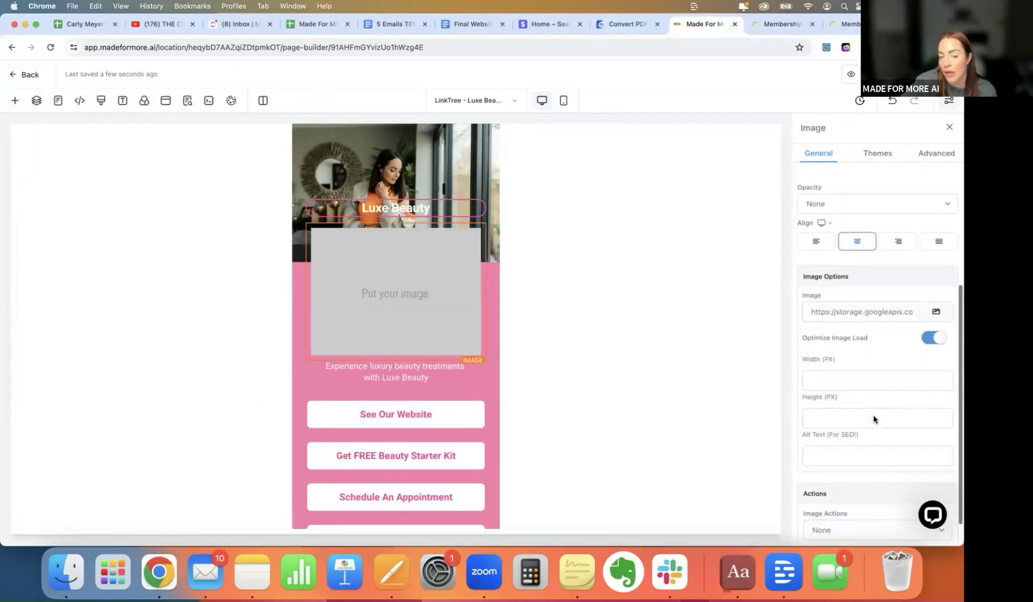
{"action": "left_click", "coordinate": [934, 314]}
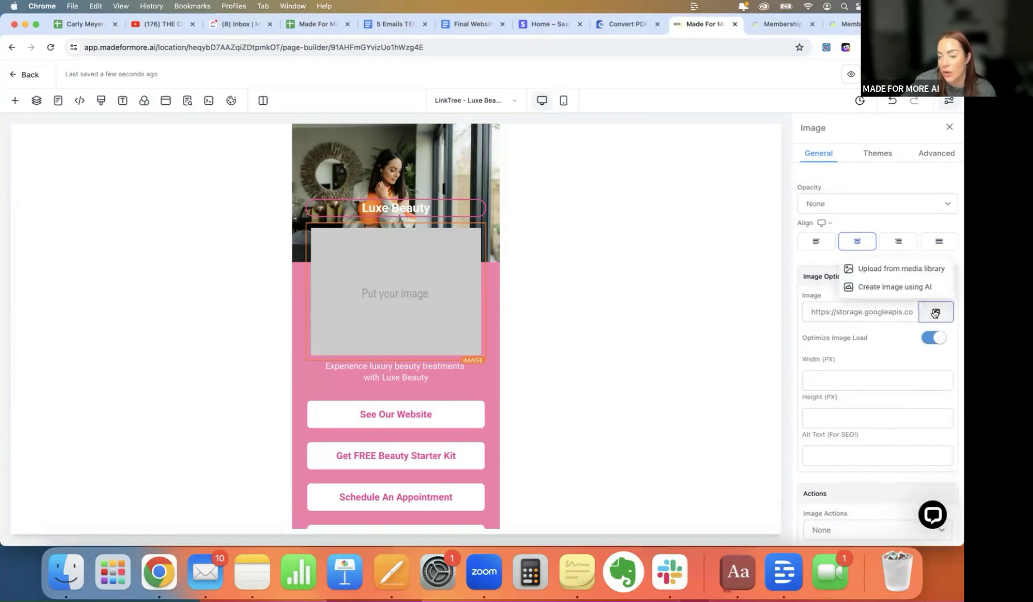
{"action": "left_click", "coordinate": [915, 270]}
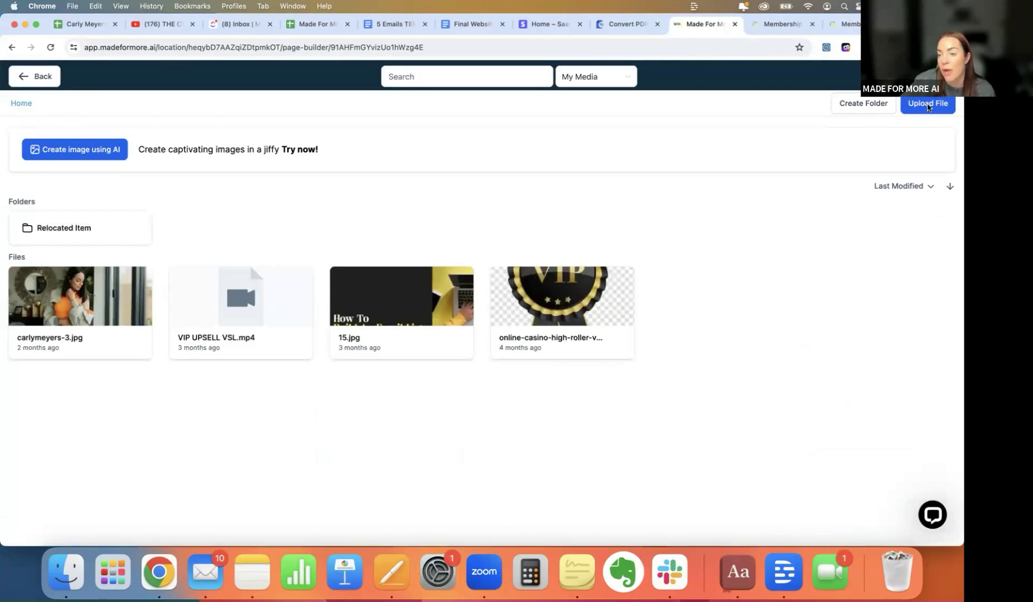
{"action": "left_click", "coordinate": [928, 106]}
{"action": "left_click", "coordinate": [748, 158]}
{"action": "type", "text": "logo"}
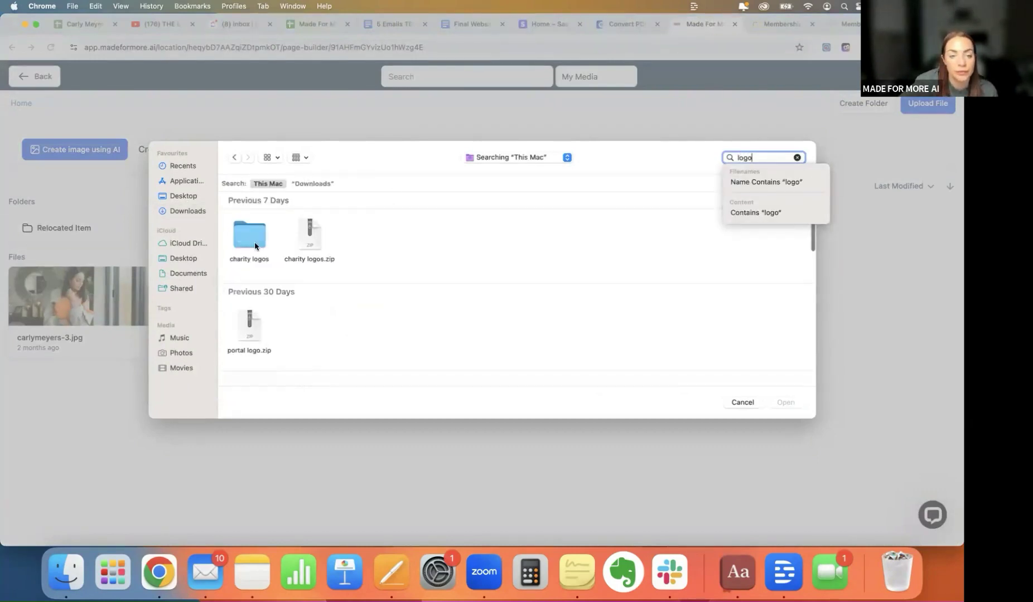
{"action": "scroll", "coordinate": [310, 312], "scroll_direction": "down", "scroll_amount": 1}
{"action": "scroll", "coordinate": [310, 312], "scroll_direction": "down", "scroll_amount": 8}
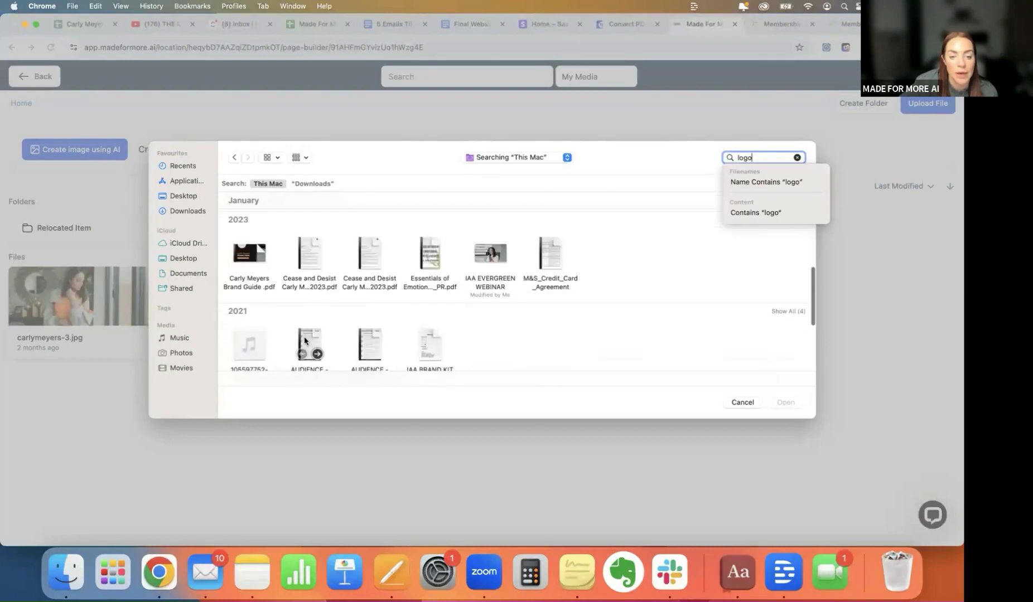
{"action": "scroll", "coordinate": [304, 339], "scroll_direction": "down", "scroll_amount": 5}
{"action": "scroll", "coordinate": [303, 339], "scroll_direction": "down", "scroll_amount": 1}
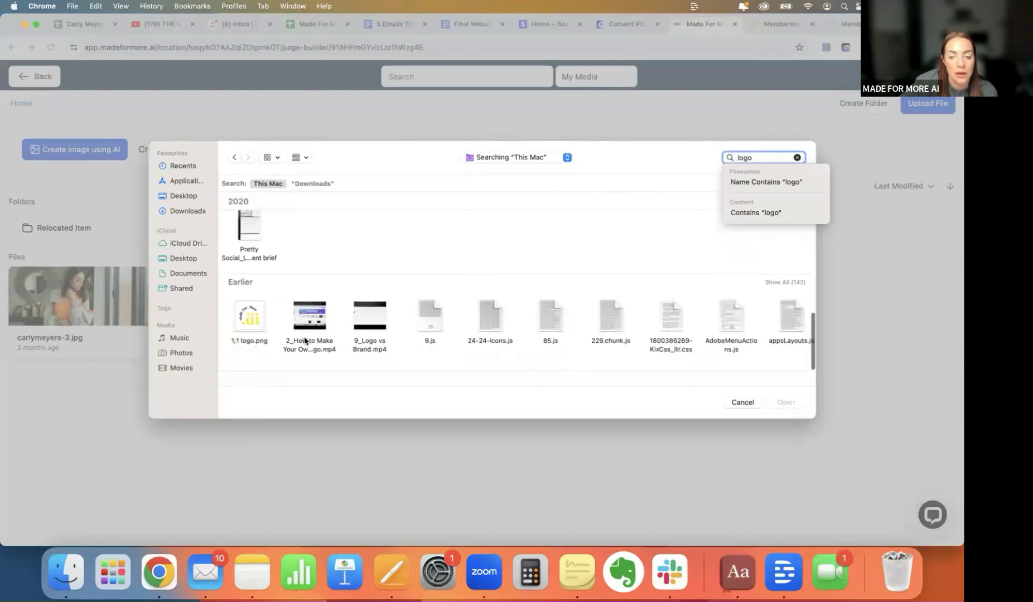
{"action": "double_click", "coordinate": [253, 322]}
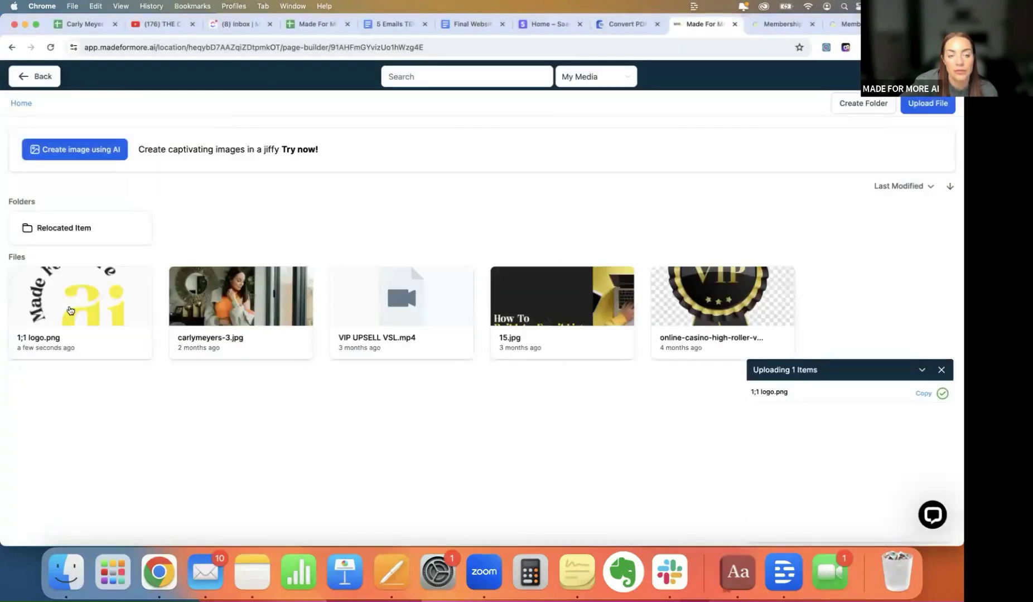
{"action": "left_click", "coordinate": [76, 306]}
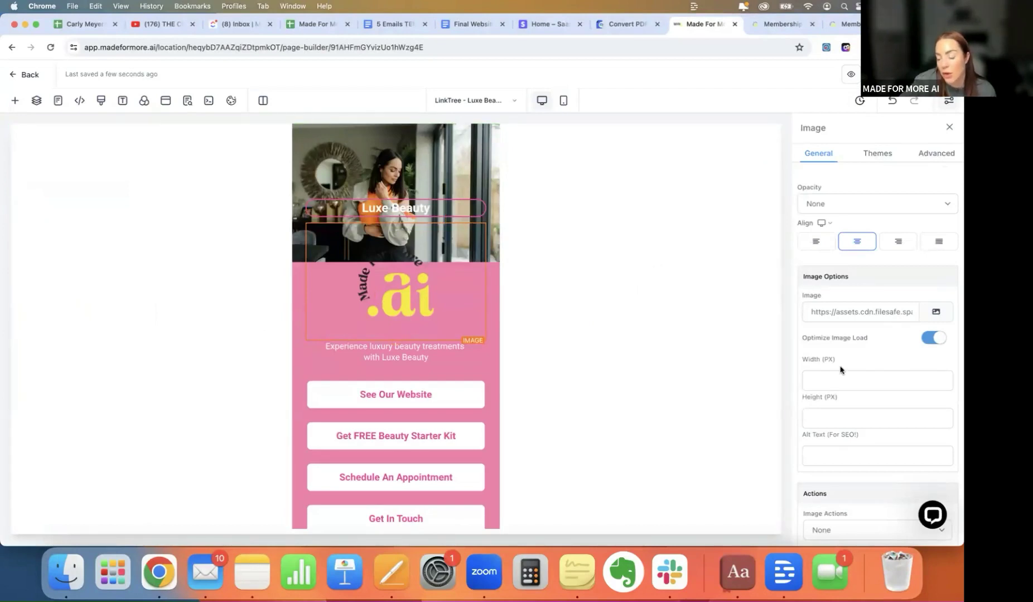
Set the logo image's width to 100 px
{"action": "left_click", "coordinate": [815, 379]}
{"action": "type", "text": "200"}
{"action": "left_click", "coordinate": [868, 362]}
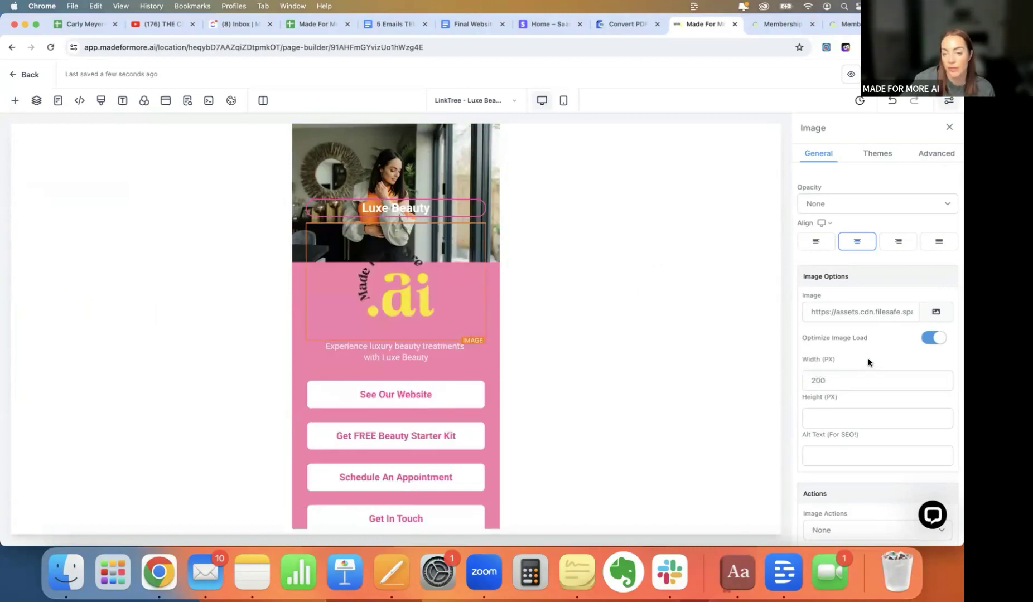
{"action": "left_click", "coordinate": [828, 379]}
{"action": "key", "text": "BackSpace"}
{"action": "key", "text": "BackSpace"}
{"action": "key", "text": "BackSpace"}
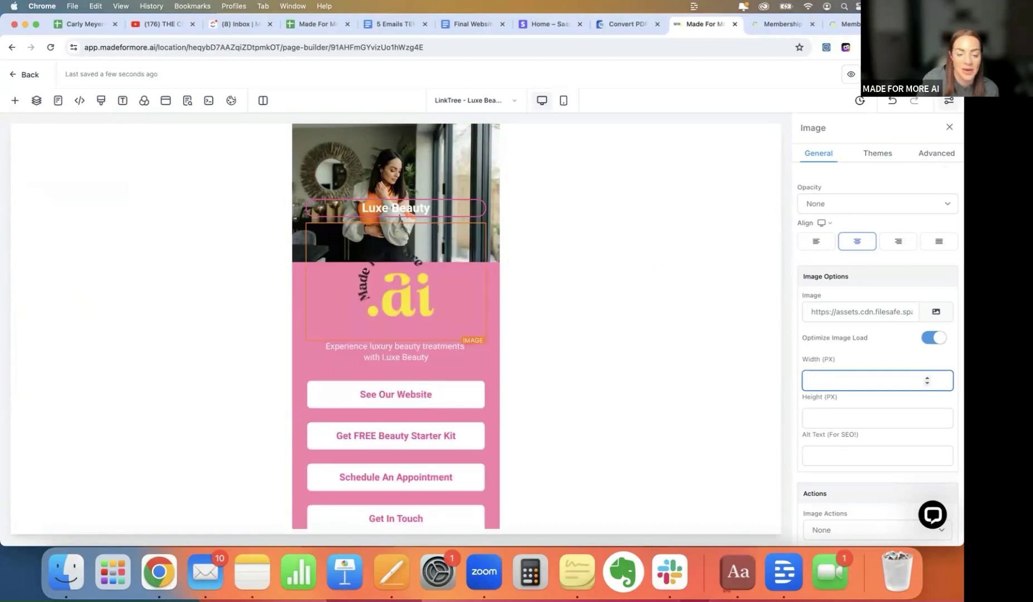
{"action": "type", "text": "100"}
{"action": "left_click", "coordinate": [881, 357]}
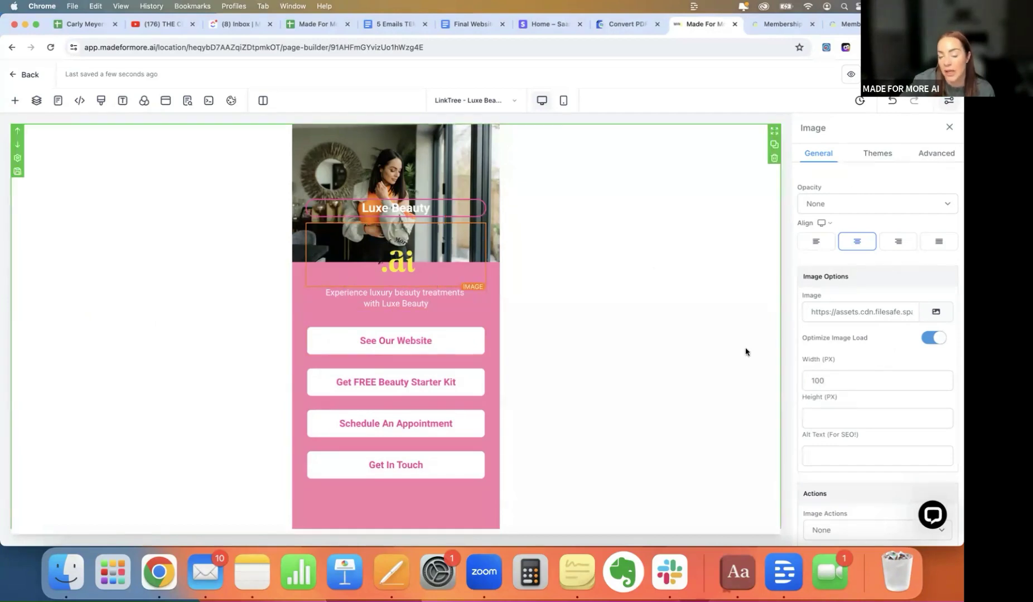
Set the logo image's top margin to 50 px and delete the "Luxe Beauty" sub headline above it
{"action": "scroll", "coordinate": [876, 435], "scroll_direction": "up", "scroll_amount": 5}
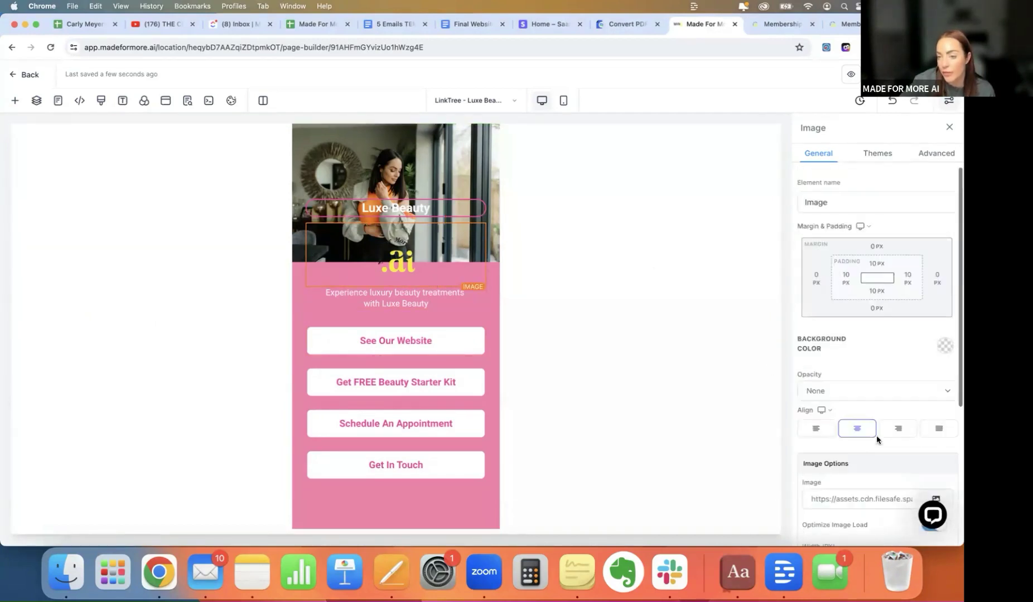
{"action": "left_click", "coordinate": [875, 248]}
{"action": "left_click_drag", "start_coordinate": [845, 274], "coordinate": [901, 271]}
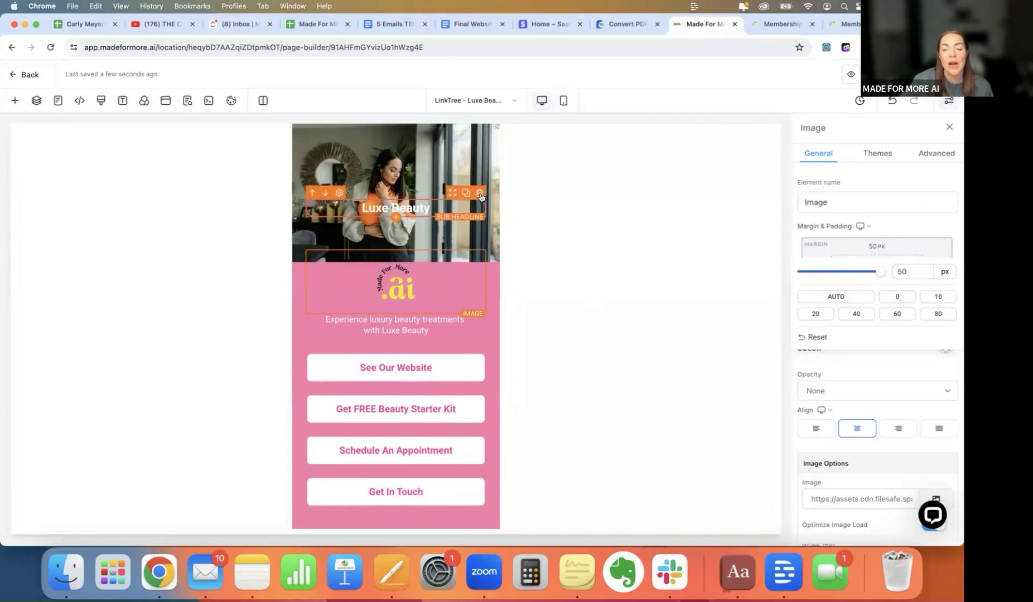
{"action": "left_click", "coordinate": [479, 194]}
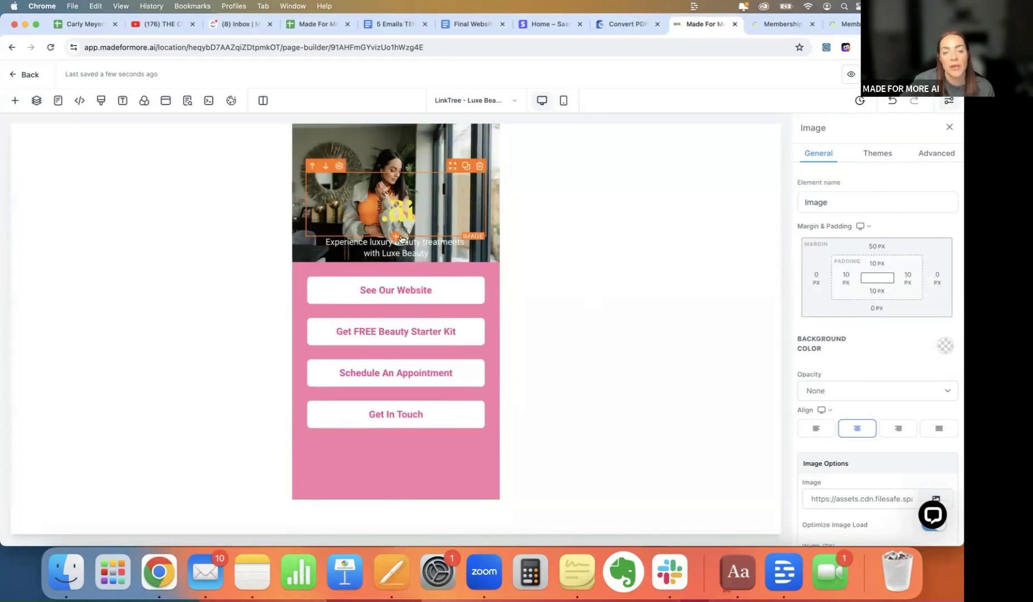
Set the background color of the one-column row behind the buttons to black
{"action": "left_click", "coordinate": [462, 471]}
{"action": "left_click", "coordinate": [944, 347]}
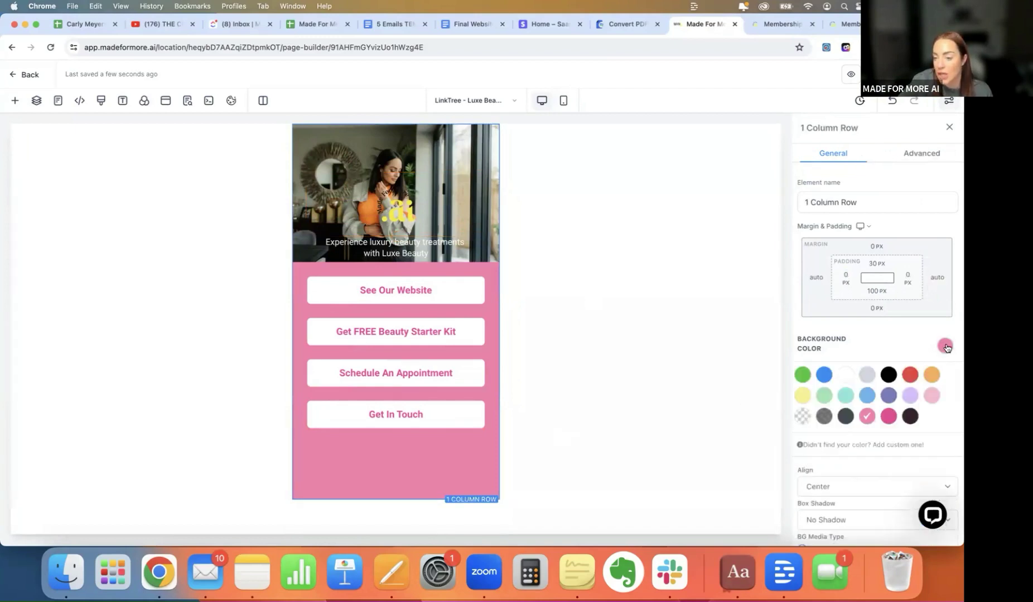
{"action": "left_click", "coordinate": [910, 417]}
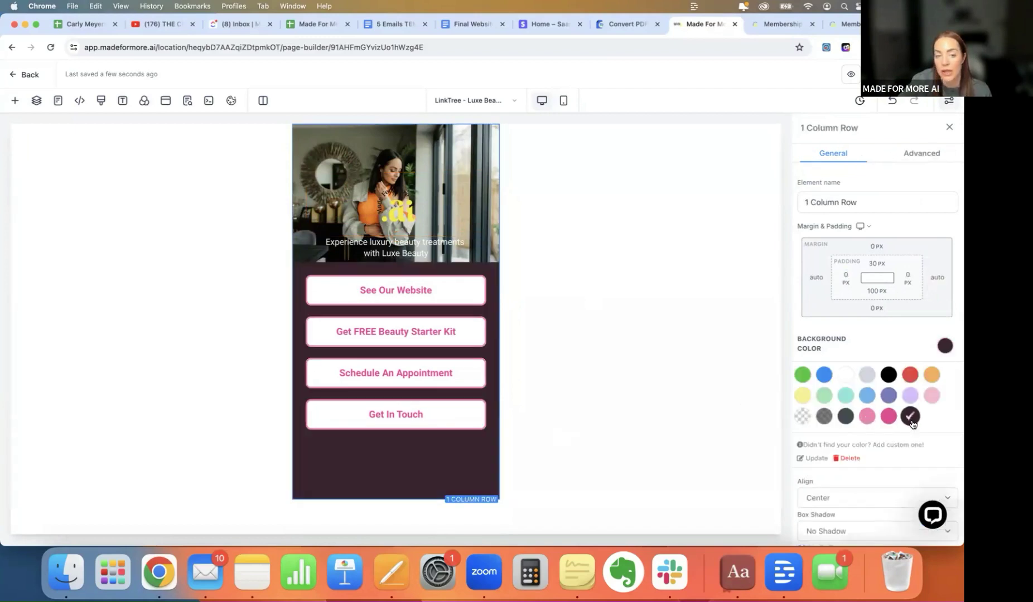
{"action": "left_click", "coordinate": [888, 374]}
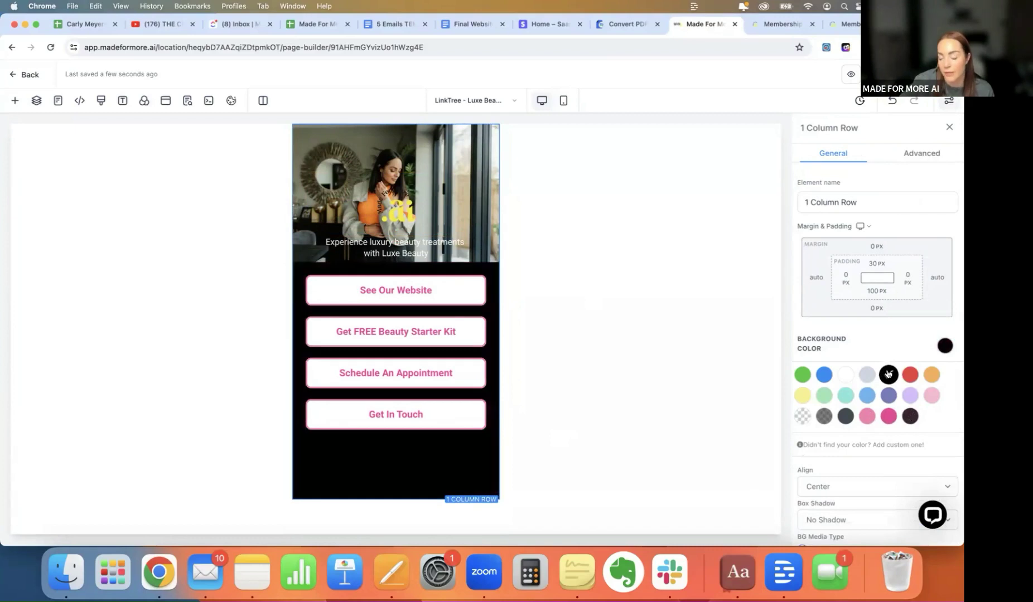
{"action": "left_click", "coordinate": [853, 446]}
{"action": "scroll", "coordinate": [851, 444], "scroll_direction": "down", "scroll_amount": 4}
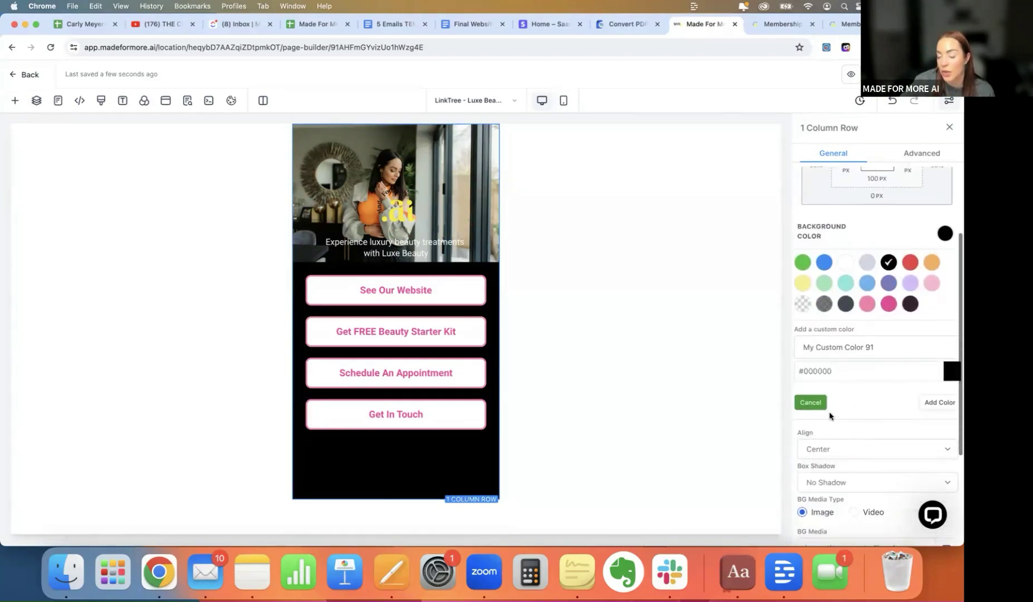
{"action": "left_click_drag", "start_coordinate": [834, 369], "coordinate": [807, 369]}
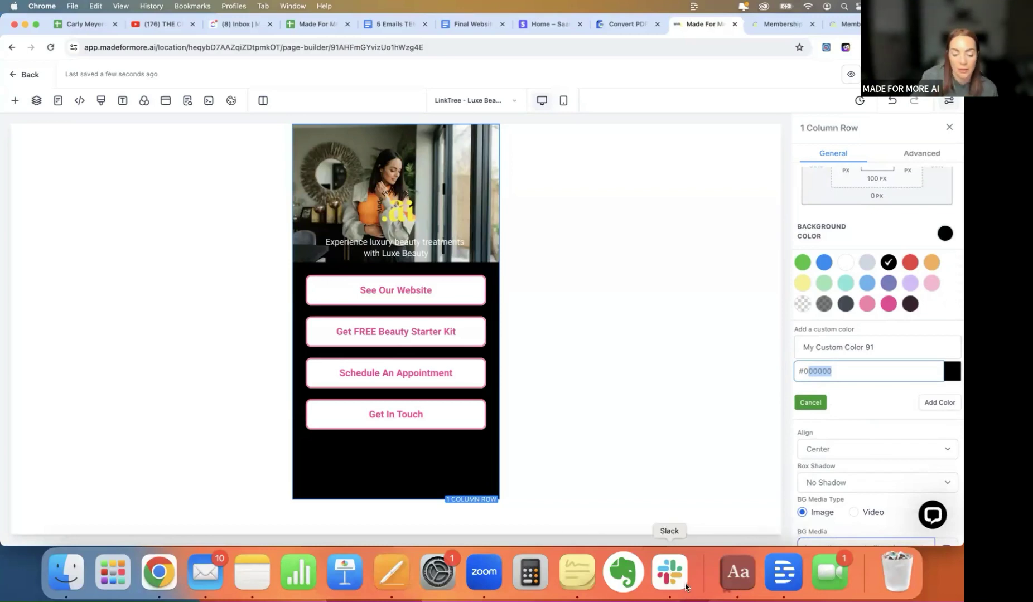
Switch to Canva to view the Clean Work Place LinkedIn Banner design
{"action": "key", "text": "super+space"}
{"action": "type", "text": "canva"}
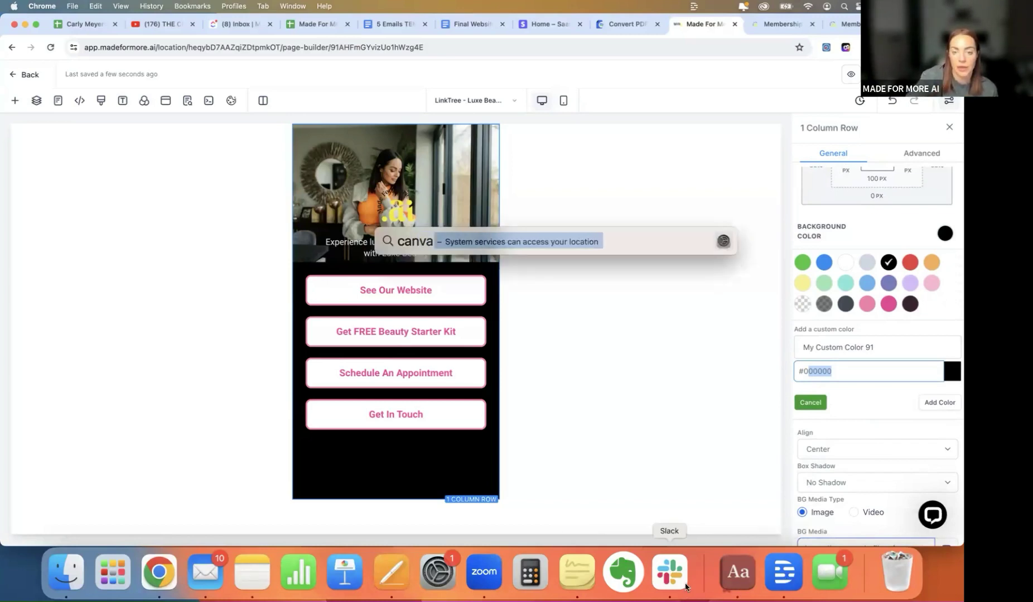
{"action": "key", "text": "Return"}
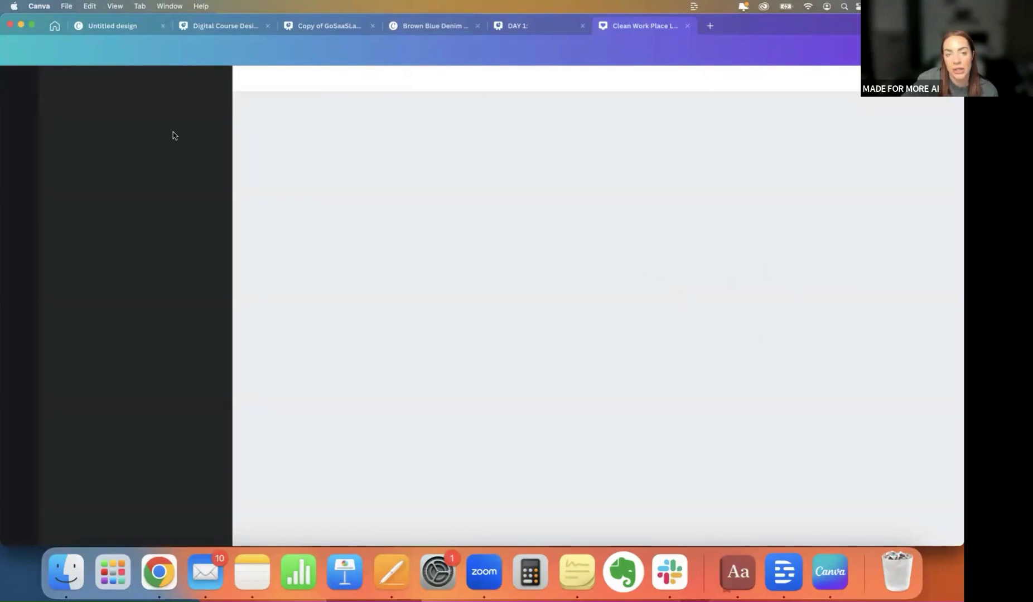
{"action": "left_click_drag", "start_coordinate": [9, 21], "coordinate": [9, 36]}
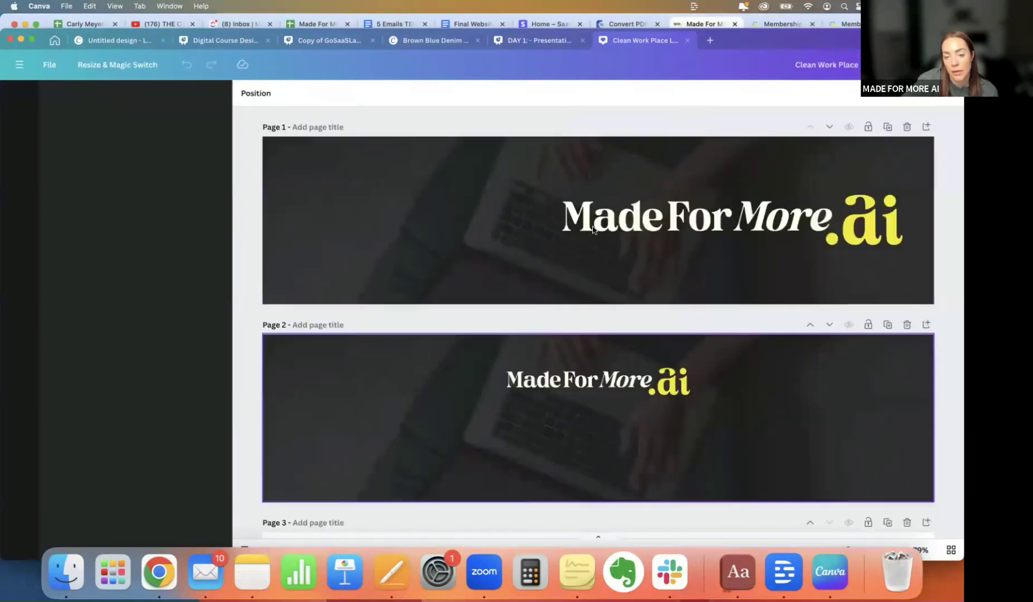
Recolor the page 1 banner's dark overlay shape with the 2023 brand palette's black and switch back to the page builder
{"action": "left_click", "coordinate": [474, 196]}
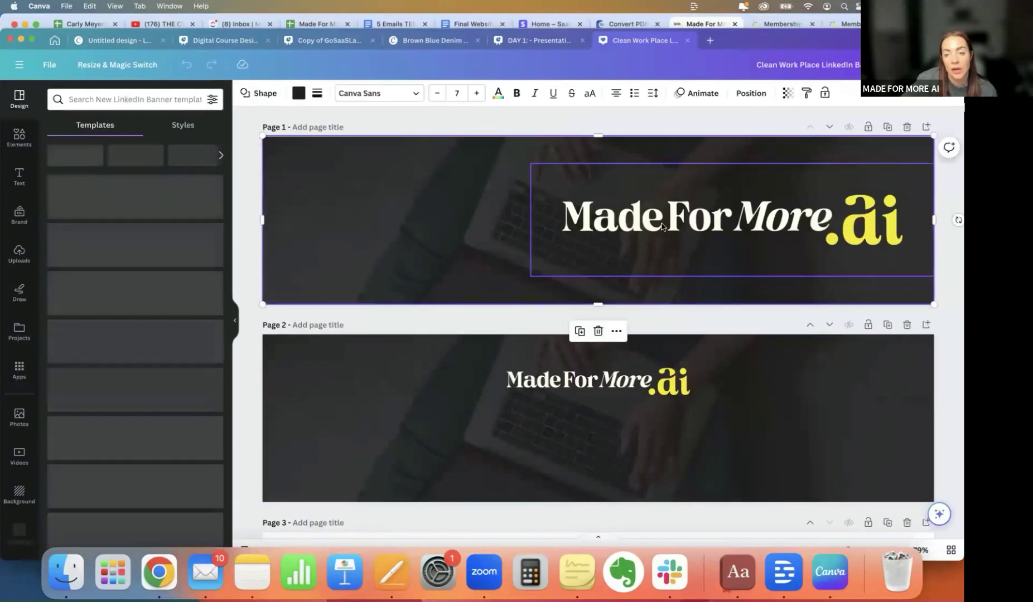
{"action": "left_click", "coordinate": [476, 241]}
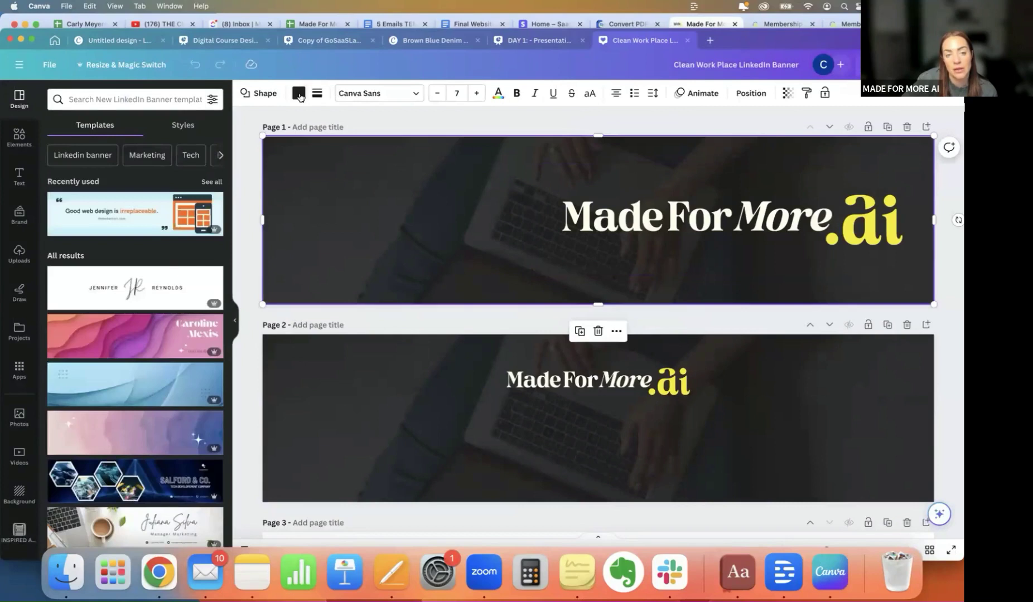
{"action": "left_click", "coordinate": [299, 94]}
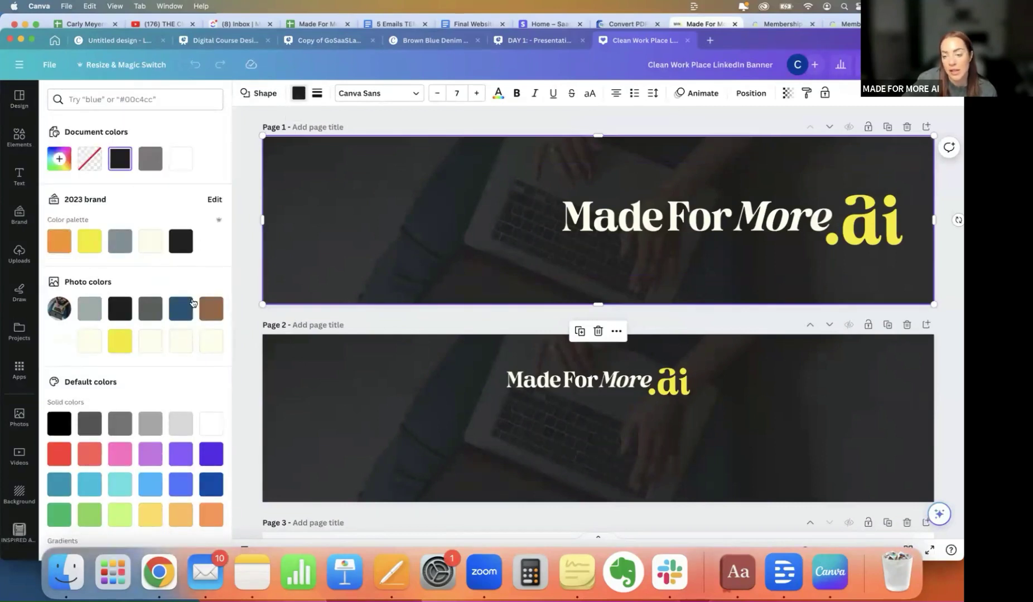
{"action": "left_click", "coordinate": [182, 246]}
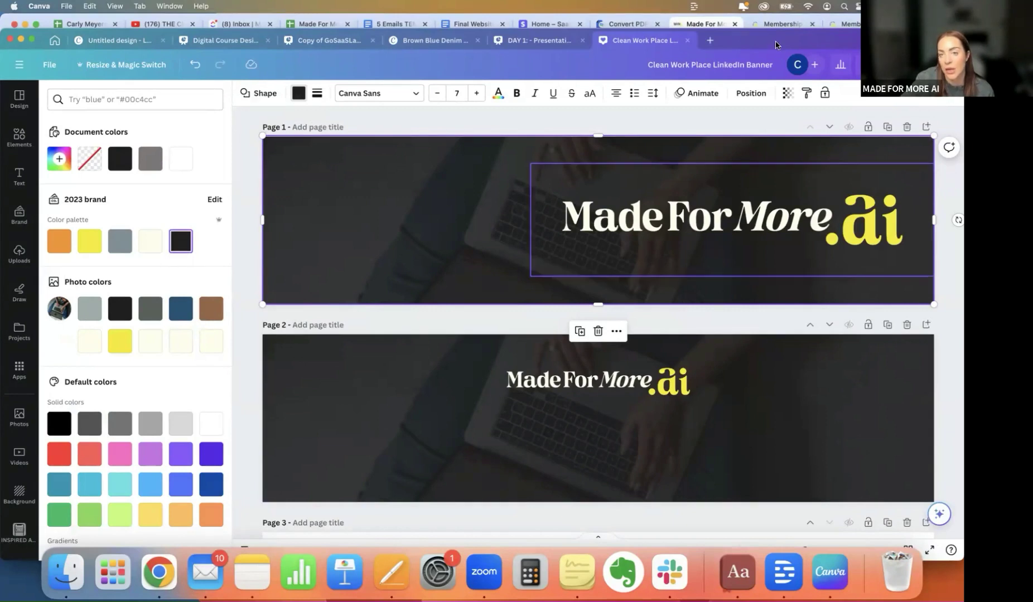
{"action": "key", "text": "super+grave"}
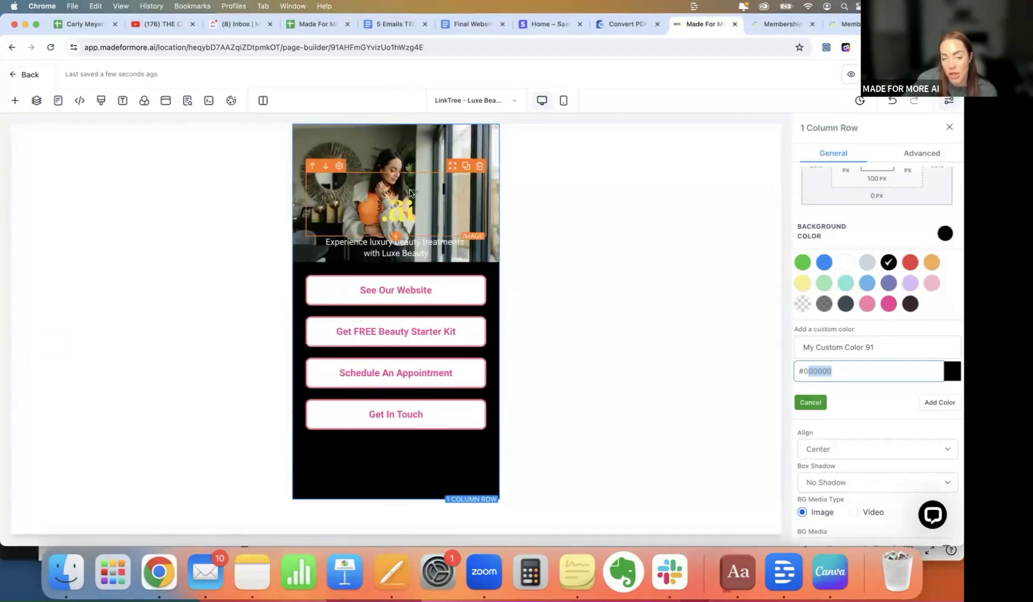
Browse the elements that can be added to the page, including the Button element
{"action": "left_click", "coordinate": [404, 293]}
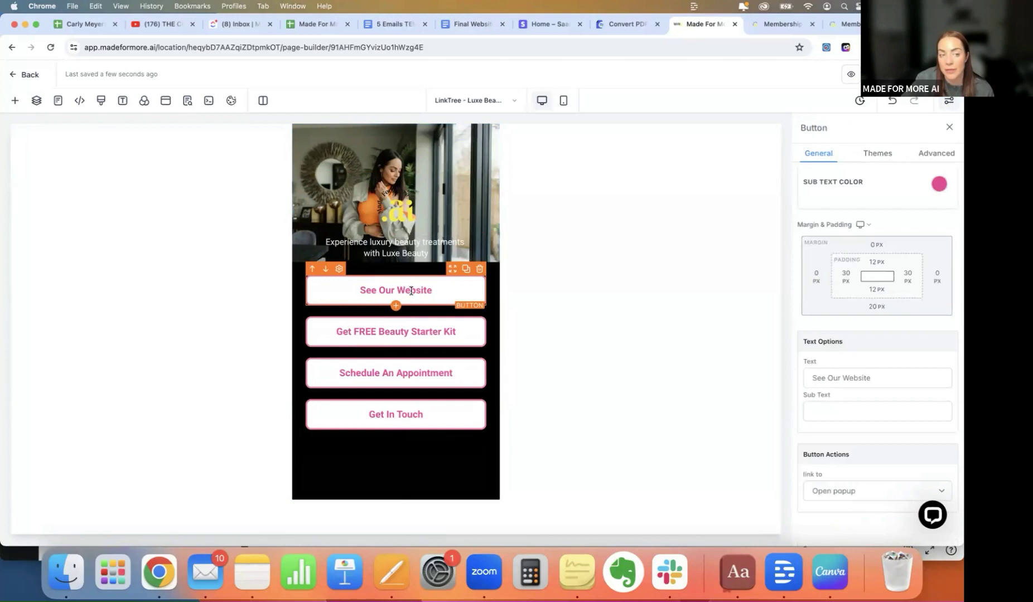
{"action": "left_click", "coordinate": [15, 100]}
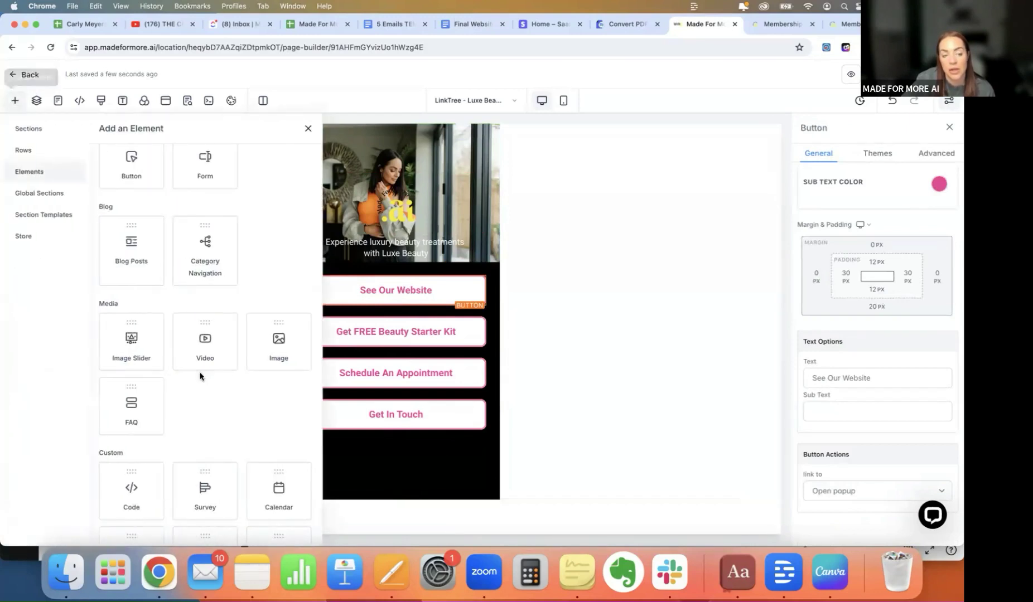
{"action": "scroll", "coordinate": [235, 256], "scroll_direction": "up", "scroll_amount": 3}
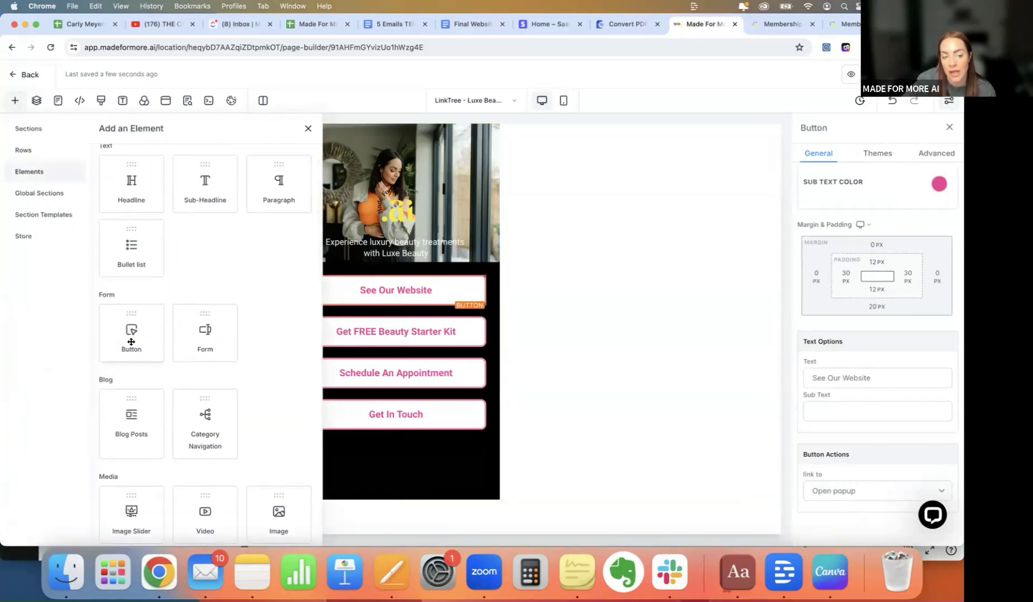
{"action": "left_click", "coordinate": [569, 258]}
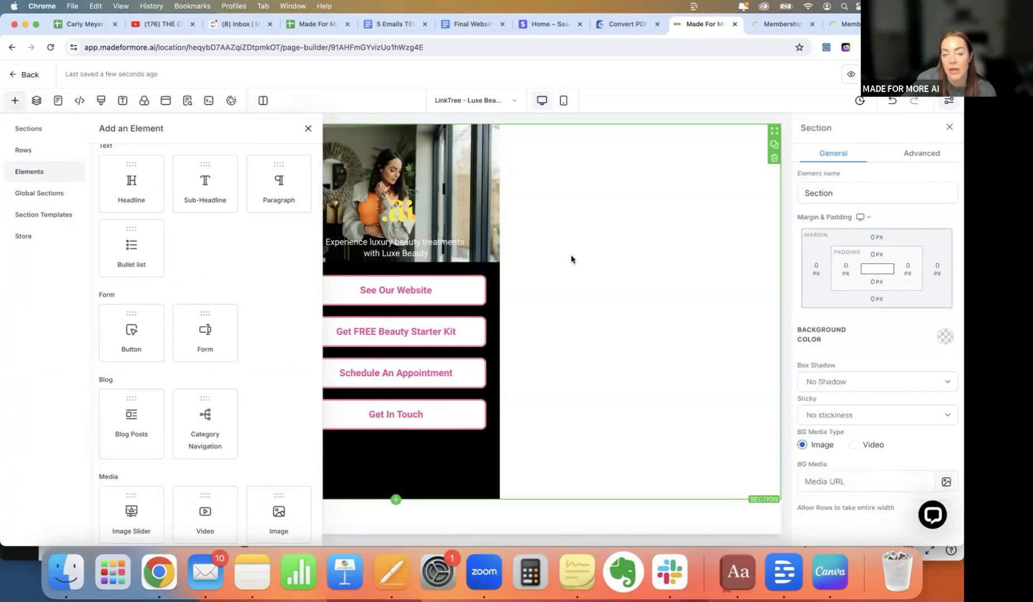
Set the "See Our Website" button's link action to Website URL
{"action": "left_click", "coordinate": [387, 282]}
{"action": "left_click", "coordinate": [308, 128]}
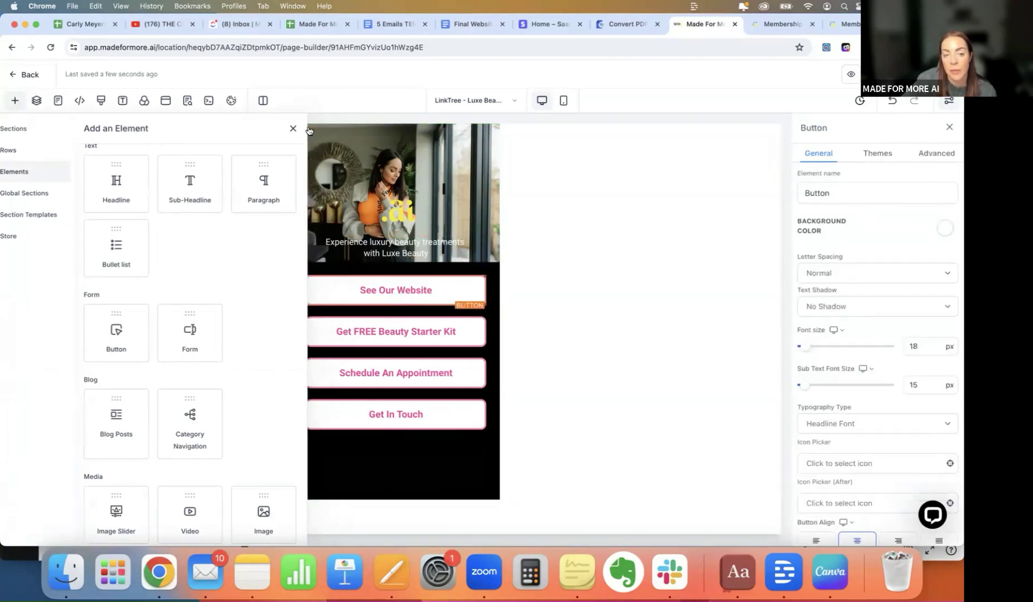
{"action": "scroll", "coordinate": [868, 301], "scroll_direction": "down", "scroll_amount": 8}
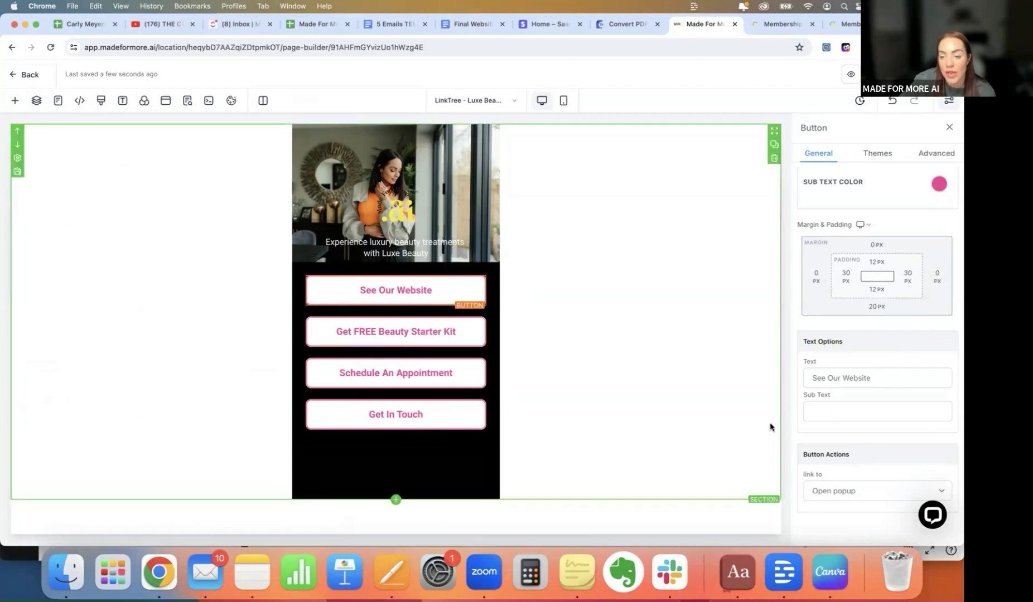
{"action": "left_click", "coordinate": [846, 492]}
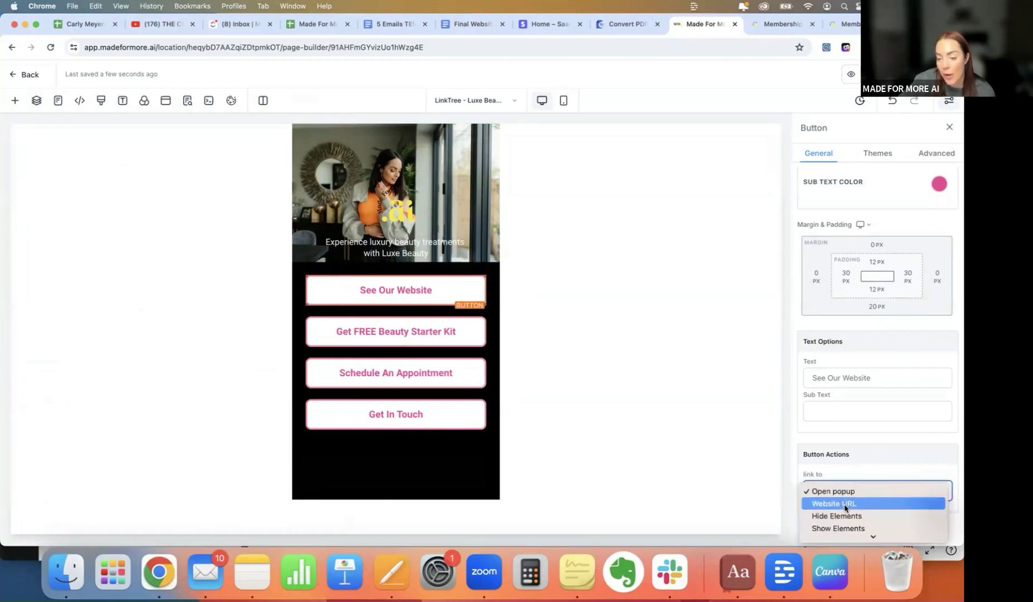
{"action": "left_click", "coordinate": [845, 504]}
{"action": "scroll", "coordinate": [845, 507], "scroll_direction": "down", "scroll_amount": 2}
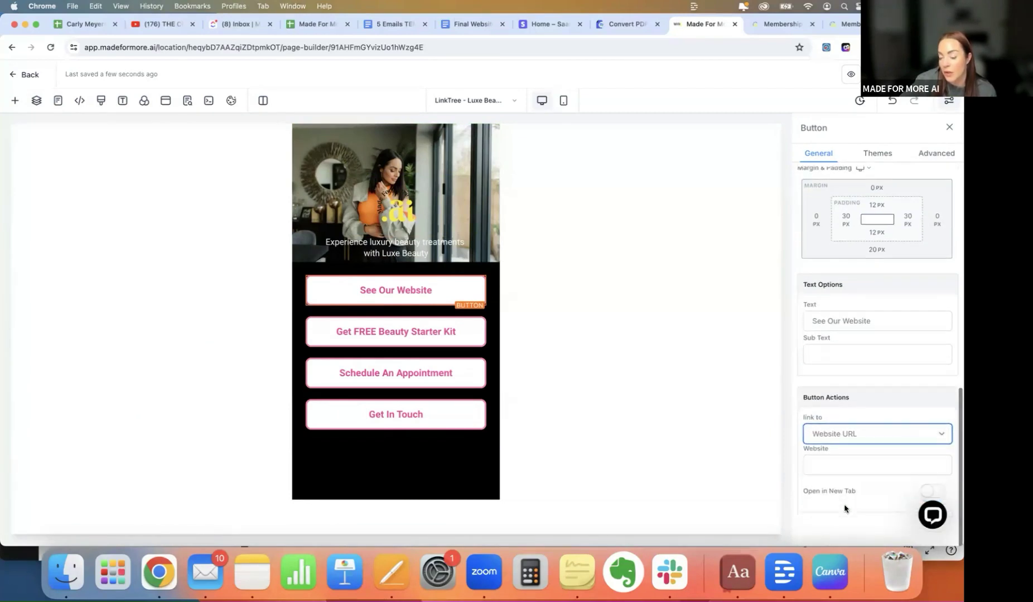
{"action": "left_click", "coordinate": [820, 466]}
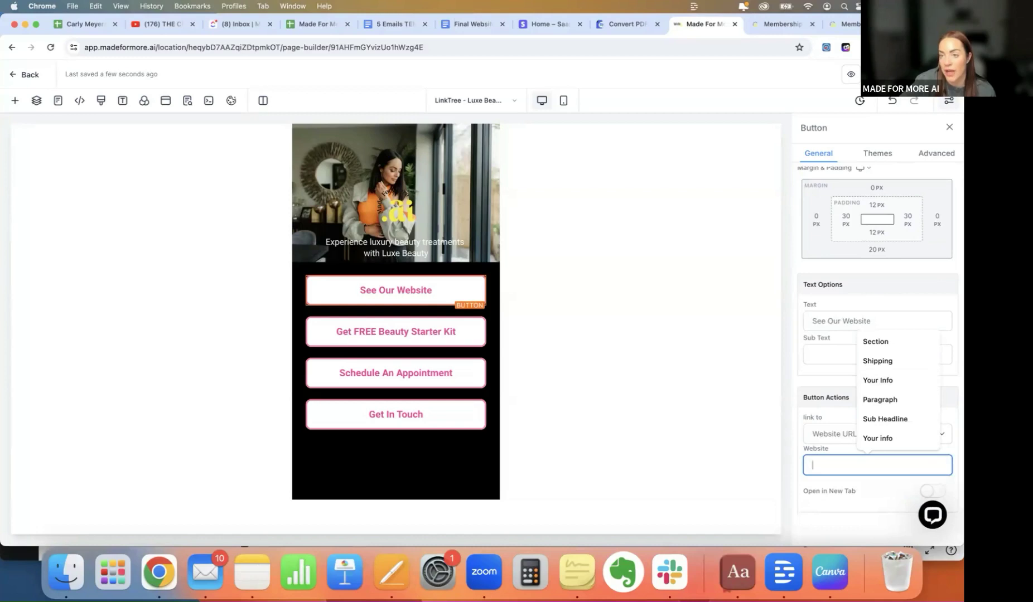
Open madeformore.ai in a new browser tab and copy its address
{"action": "key", "text": "super+t"}
{"action": "type", "text": "madeformore.ai"}
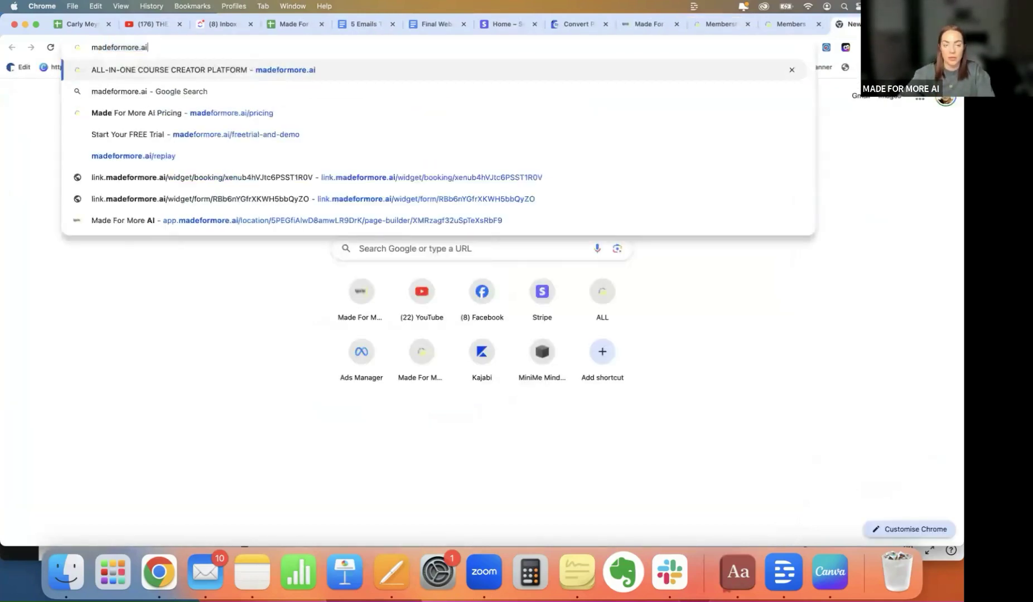
{"action": "key", "text": "Return"}
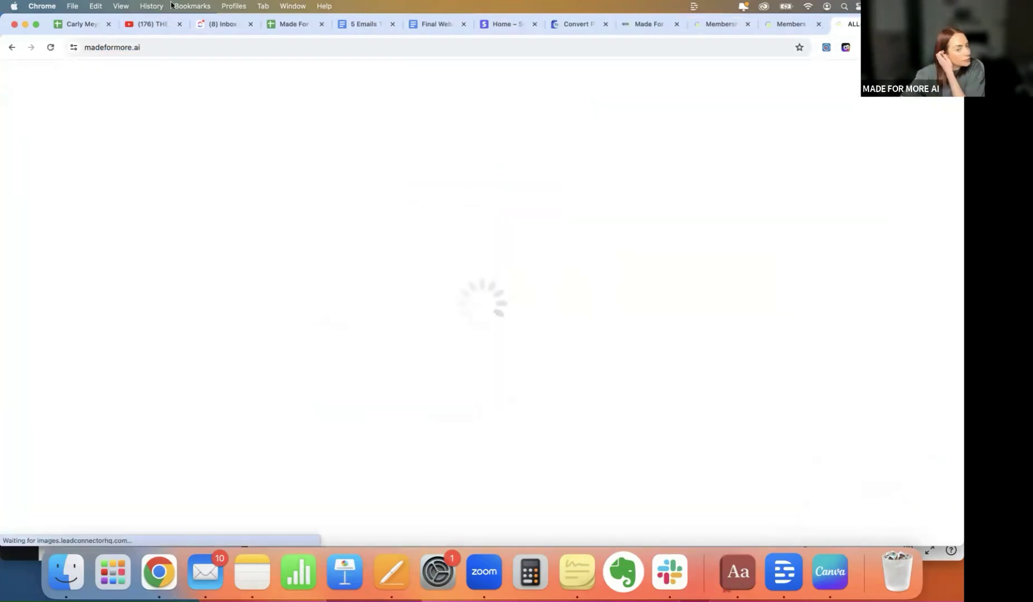
{"action": "left_click", "coordinate": [127, 45]}
{"action": "key", "text": "super+c"}
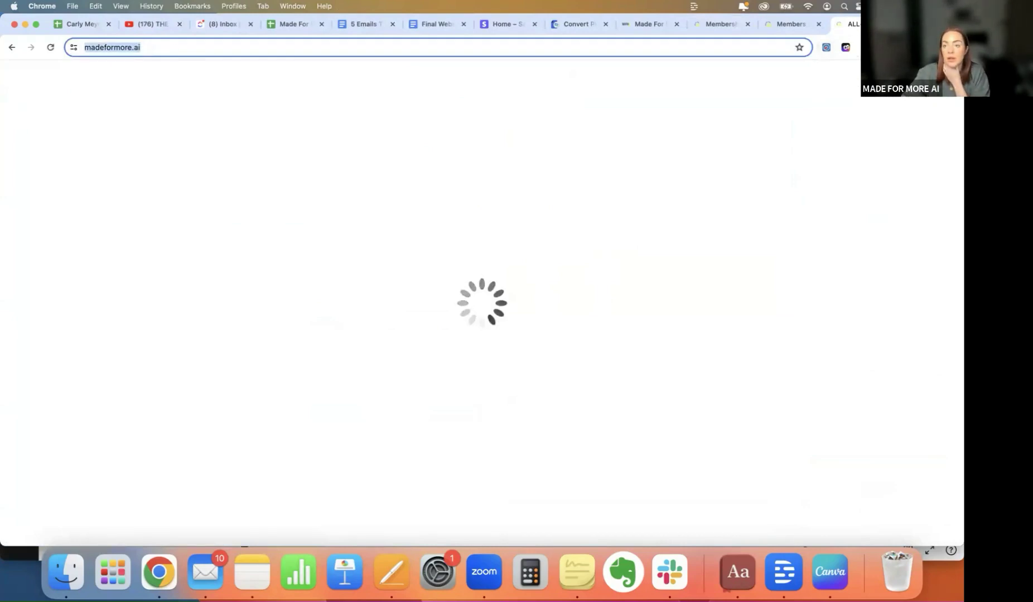
{"action": "left_click_drag", "start_coordinate": [629, 46], "coordinate": [629, 63]}
{"action": "left_click", "coordinate": [634, 62]}
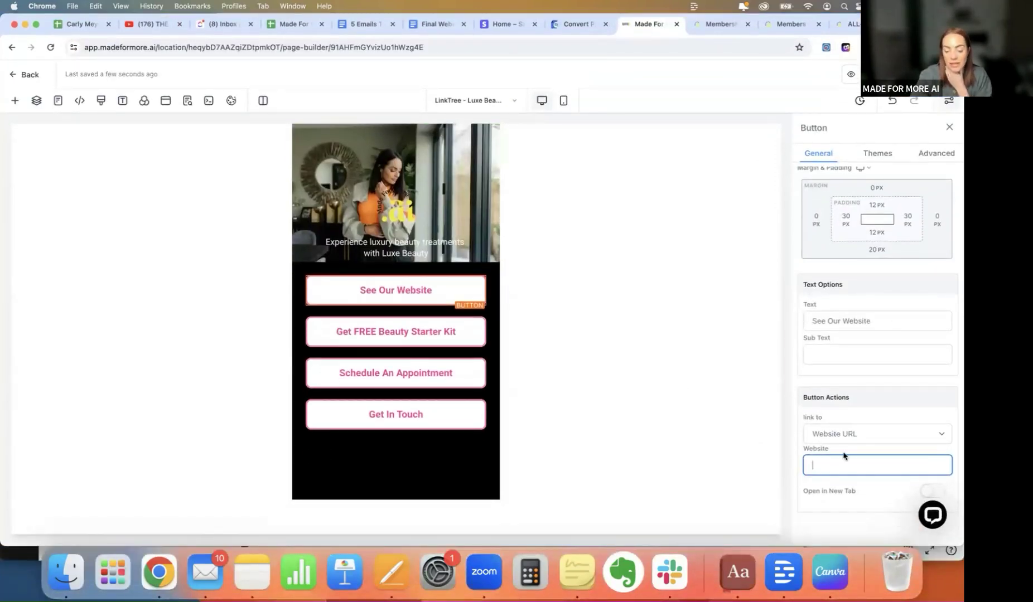
{"action": "key", "text": "super+v"}
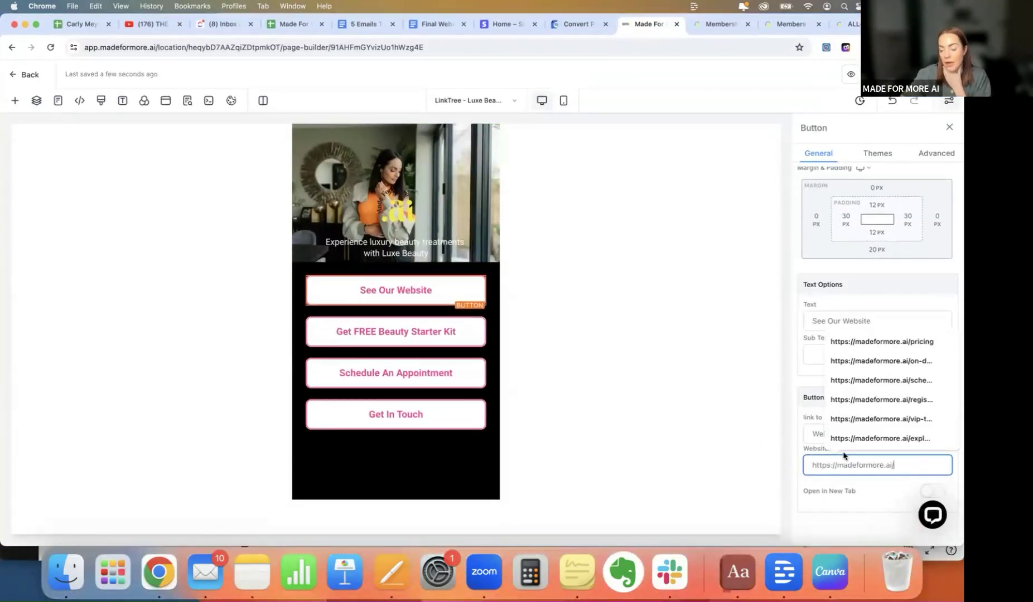
{"action": "left_click", "coordinate": [856, 513]}
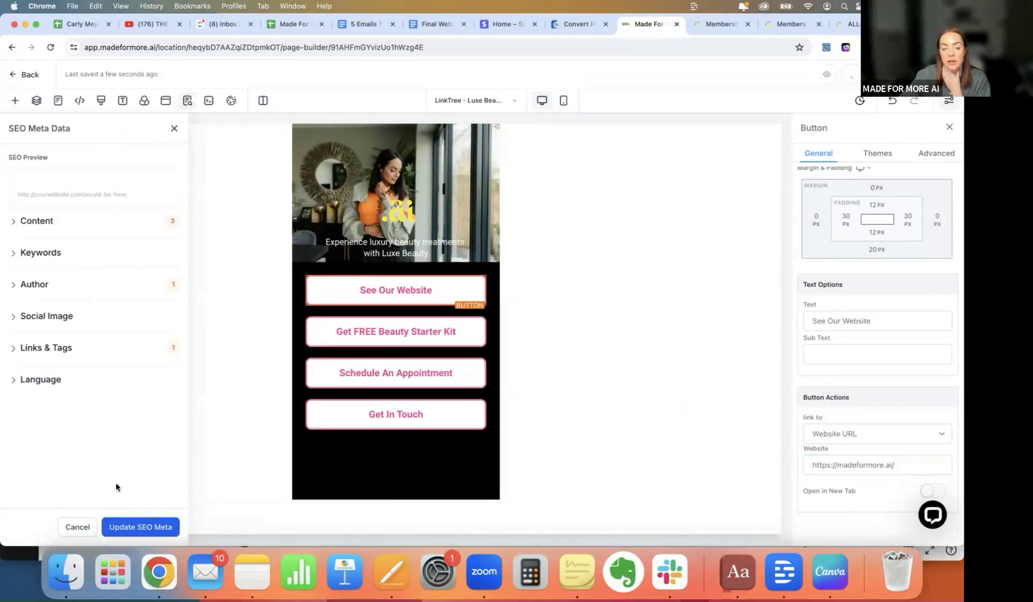
{"action": "left_click", "coordinate": [153, 525]}
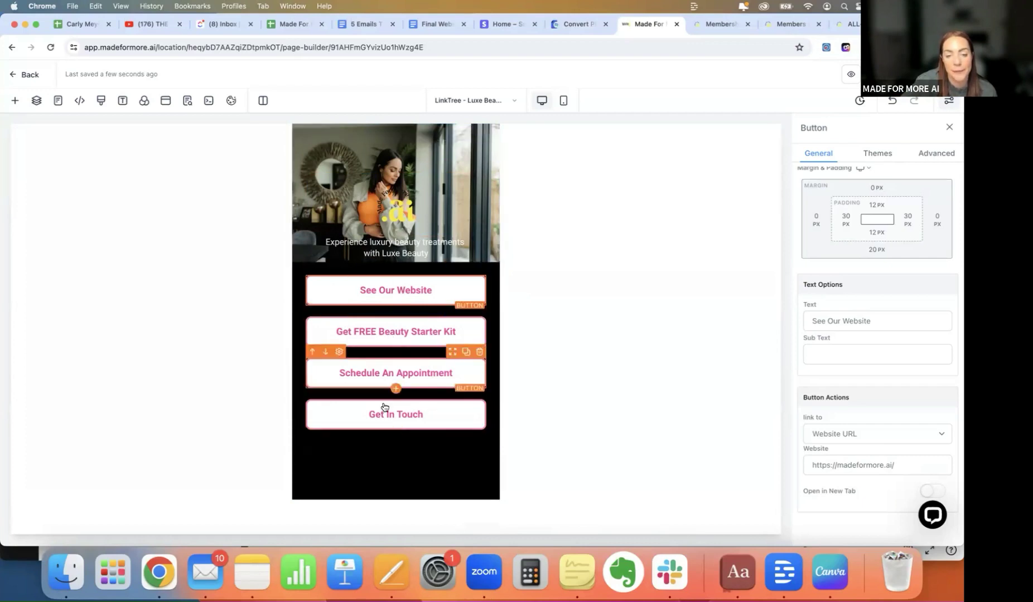
Change the "Get FREE Beauty Starter Kit" button's text to "purchase my course"
{"action": "left_click", "coordinate": [407, 334]}
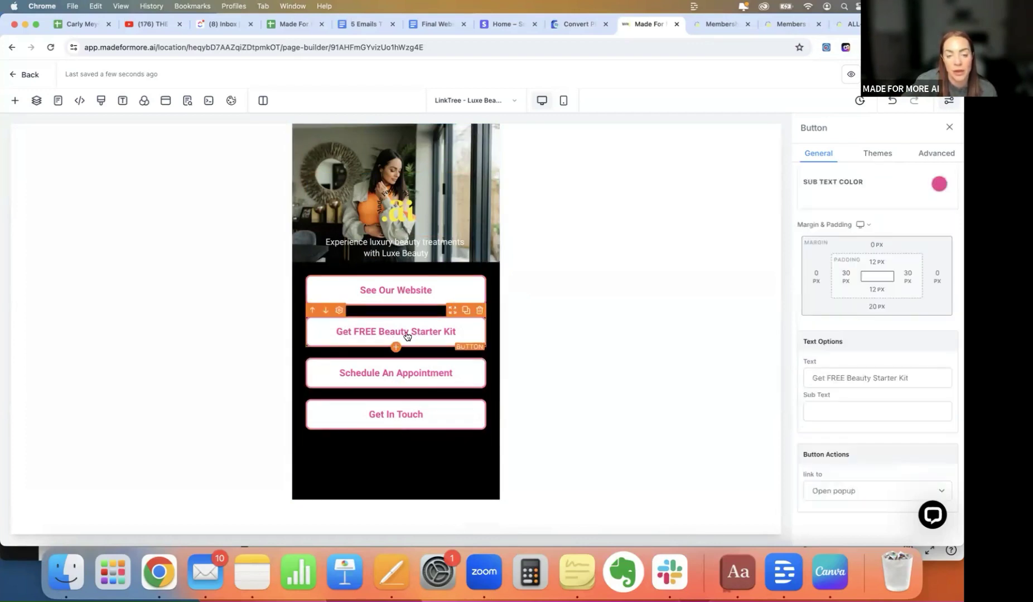
{"action": "left_click_drag", "start_coordinate": [915, 379], "coordinate": [773, 382]}
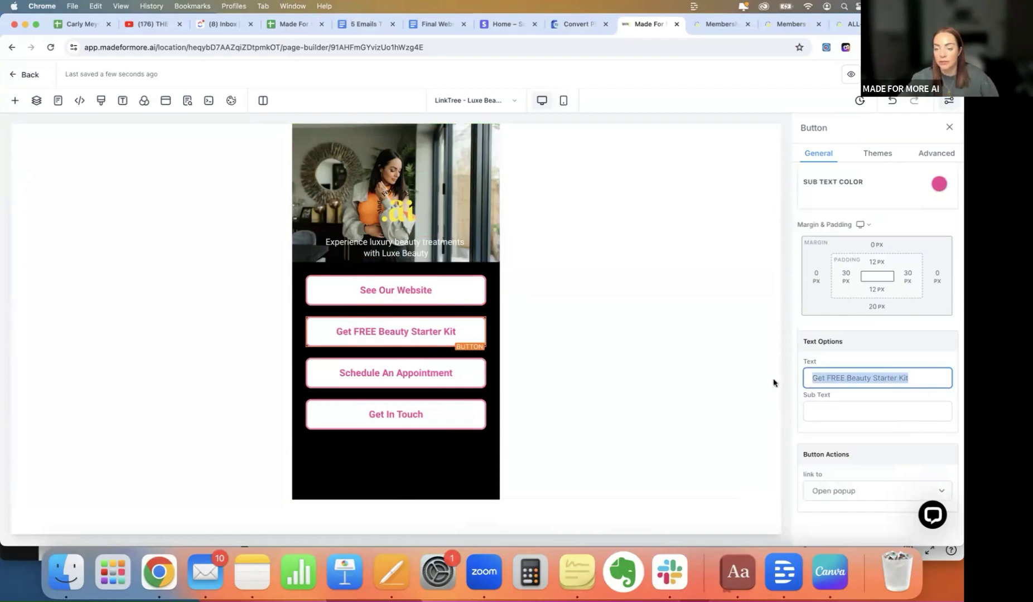
{"action": "key", "text": "BackSpace"}
{"action": "type", "text": "pur"}
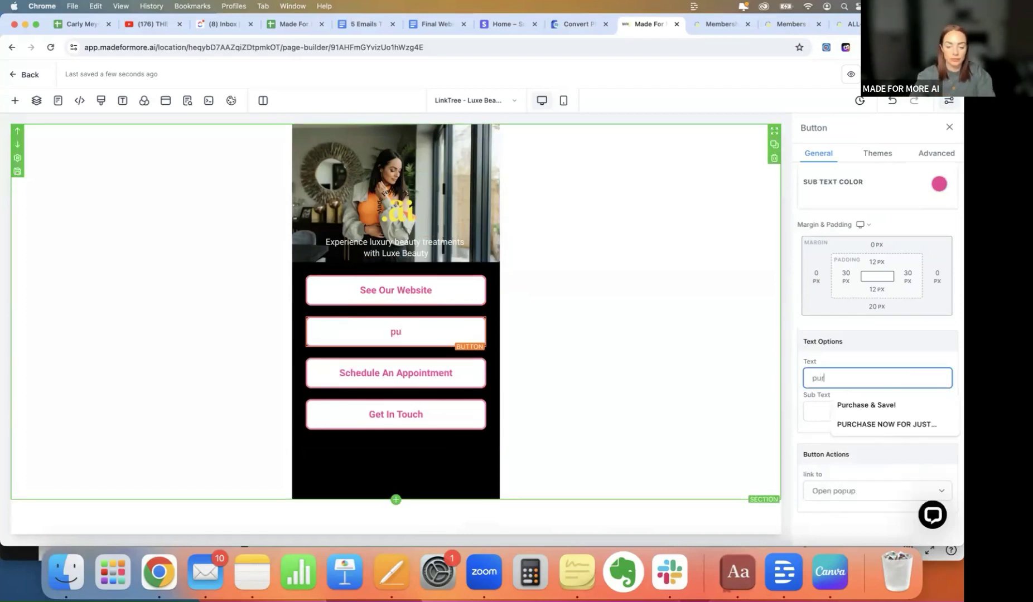
{"action": "type", "text": "chase my course"}
{"action": "key", "text": "BackSpace"}
{"action": "key", "text": "BackSpace"}
{"action": "key", "text": "BackSpace"}
{"action": "type", "text": "rse"}
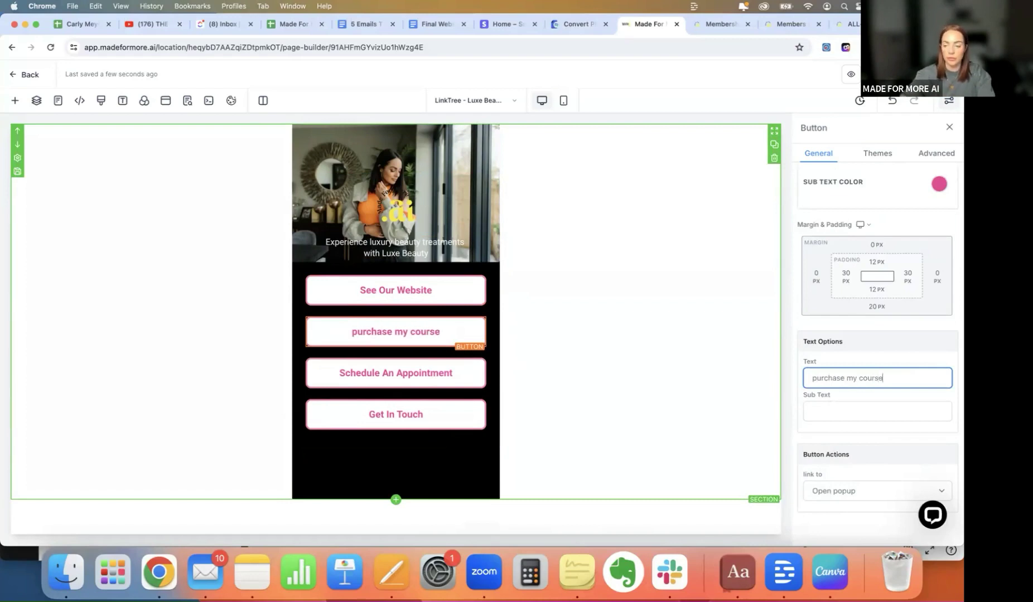
{"action": "left_click", "coordinate": [912, 350]}
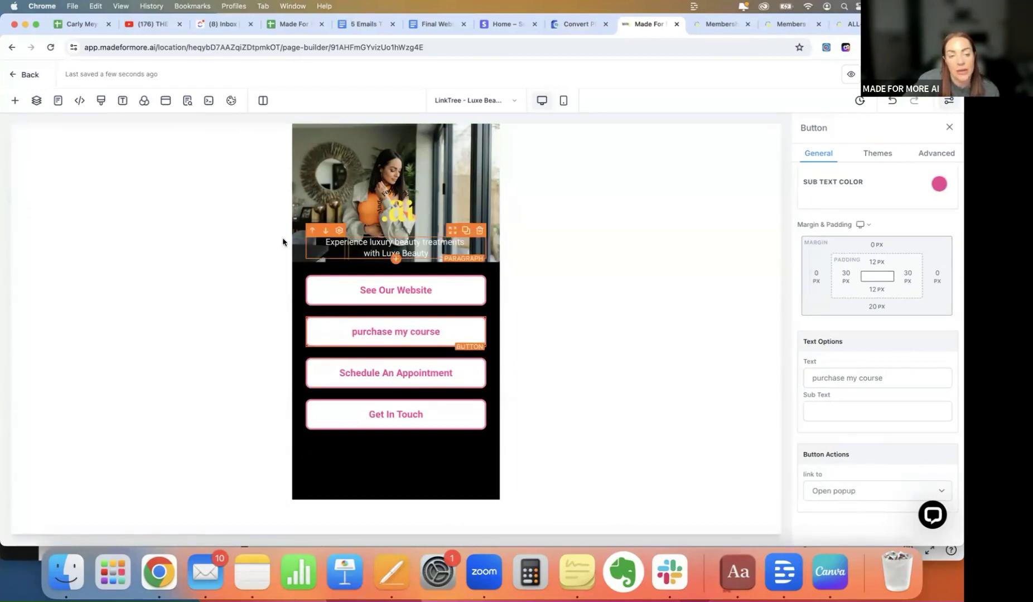
Open the page's popup for editing and add a one-column row to it
{"action": "left_click", "coordinate": [165, 101]}
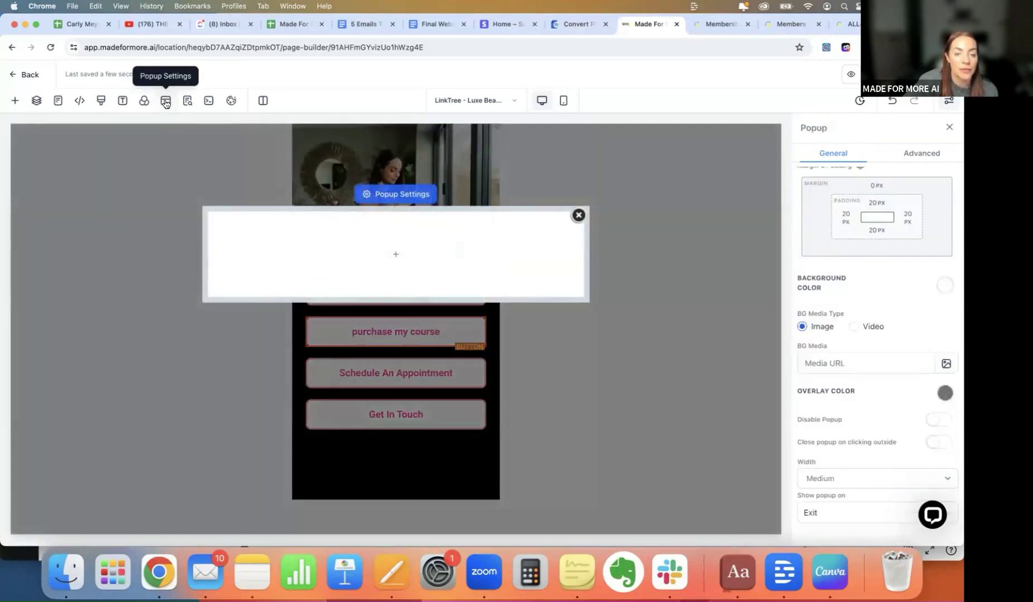
{"action": "mouse_move", "coordinate": [507, 275]}
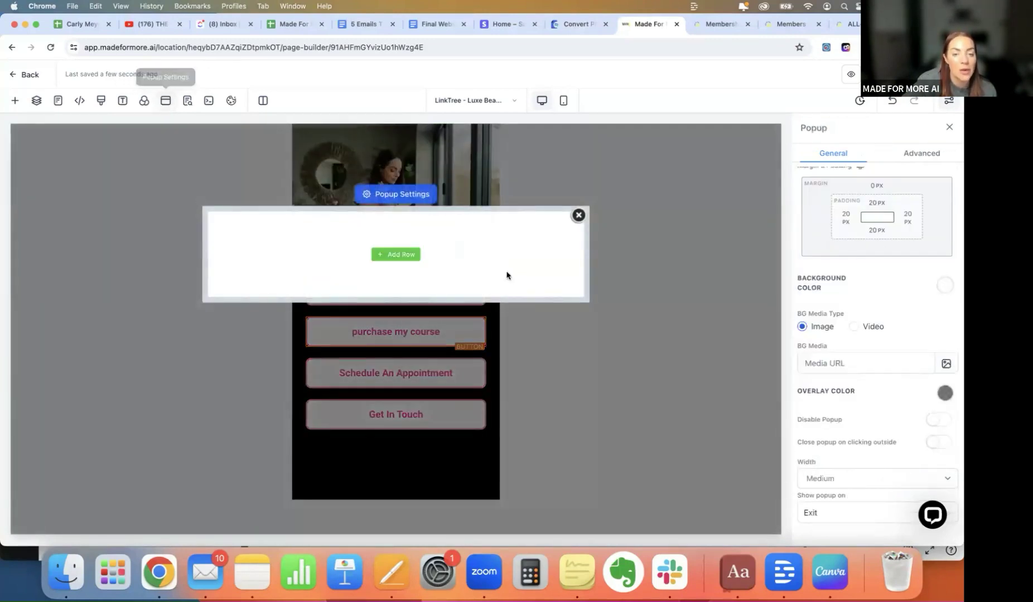
{"action": "left_click", "coordinate": [393, 255]}
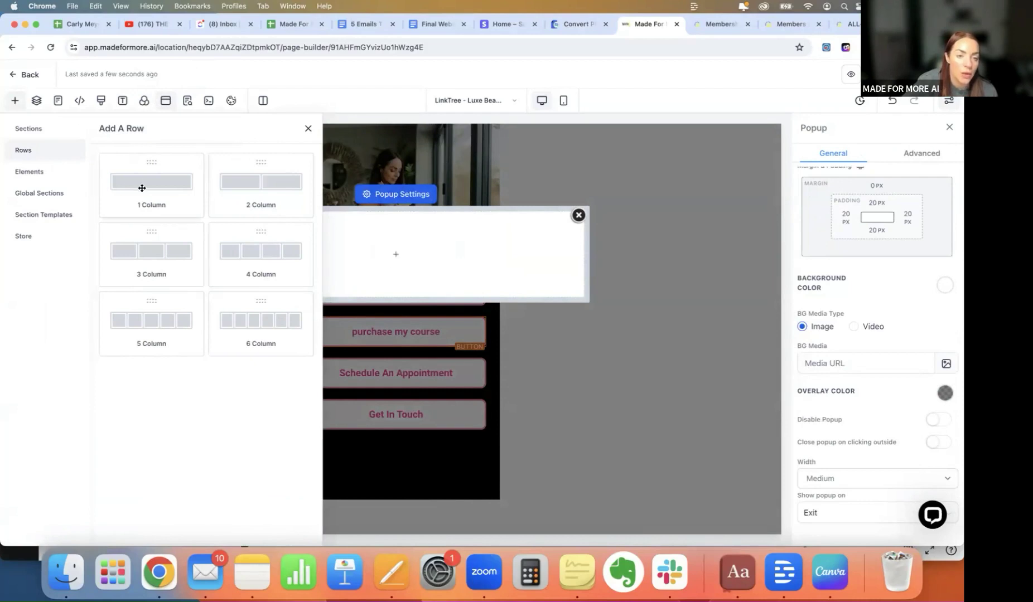
{"action": "left_click", "coordinate": [147, 186]}
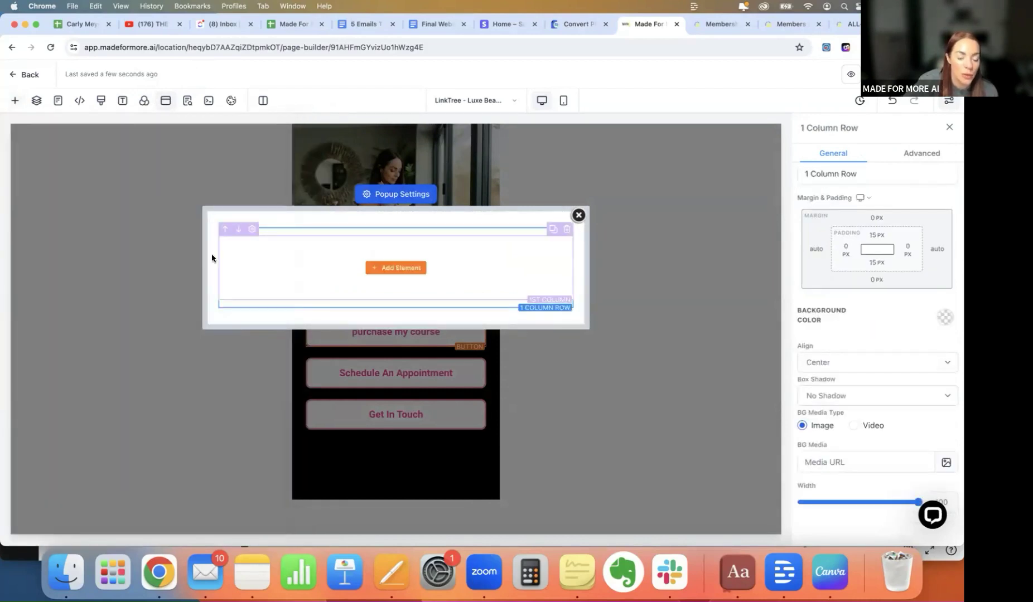
Add a 1 Step Order element to the column in the popup's new row
{"action": "left_click", "coordinate": [383, 268]}
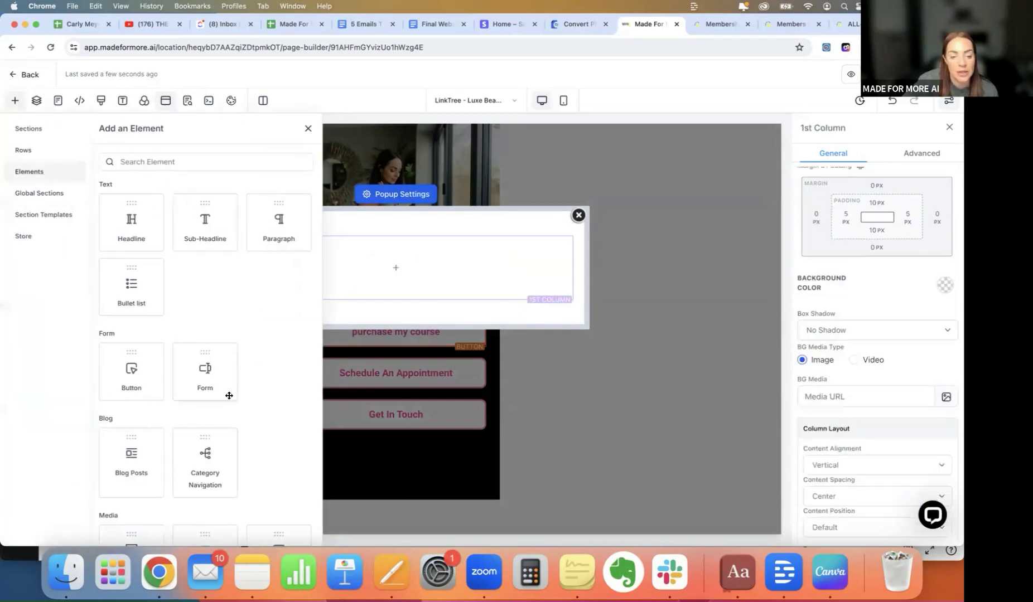
{"action": "scroll", "coordinate": [228, 393], "scroll_direction": "down", "scroll_amount": 5}
{"action": "scroll", "coordinate": [226, 389], "scroll_direction": "down", "scroll_amount": 8}
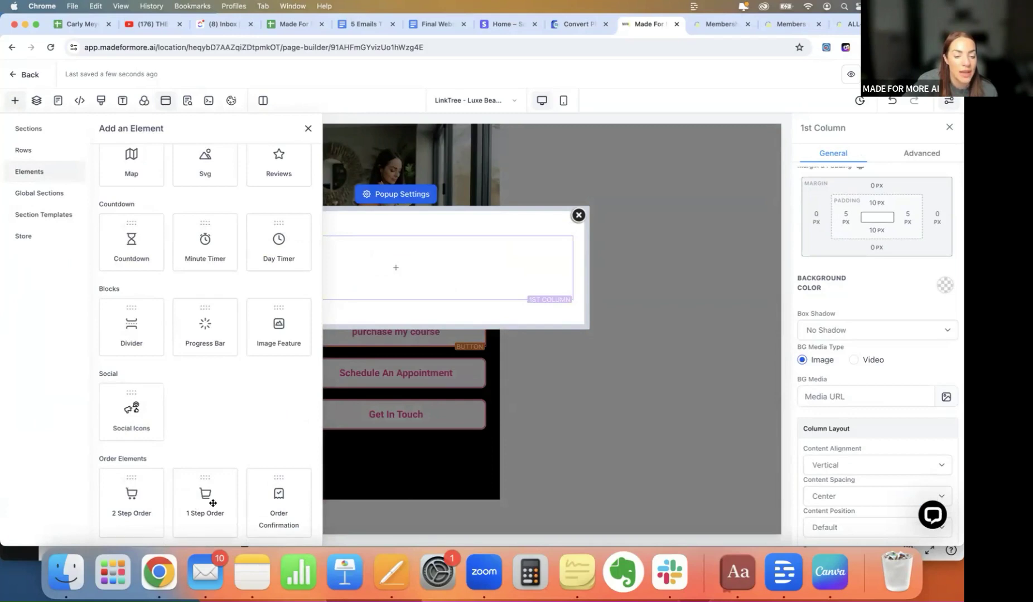
{"action": "left_click", "coordinate": [211, 501]}
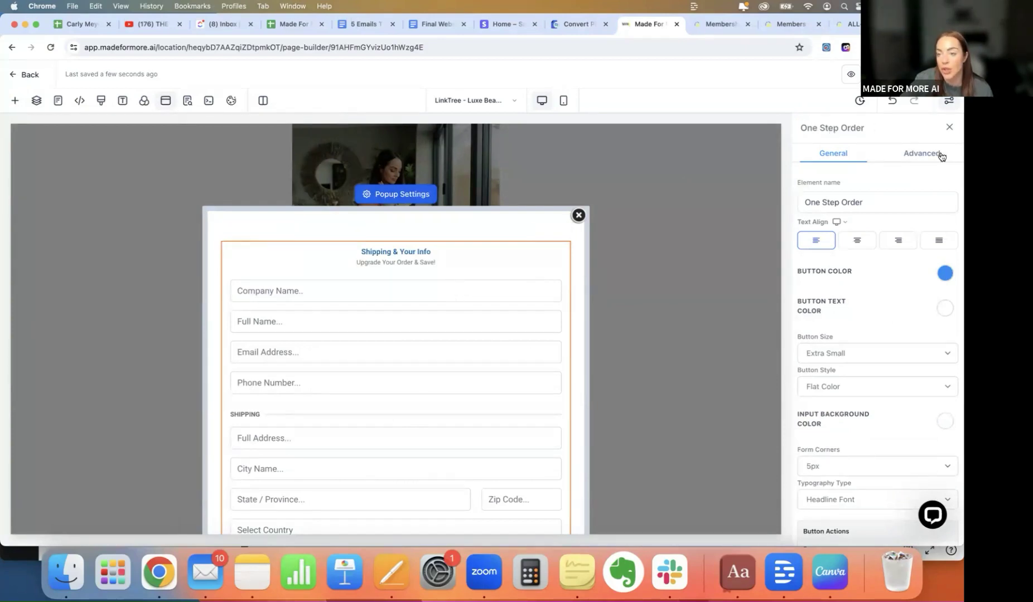
Set the popup's order form to Hide Company Name and Hide Shipping
{"action": "left_click", "coordinate": [924, 156]}
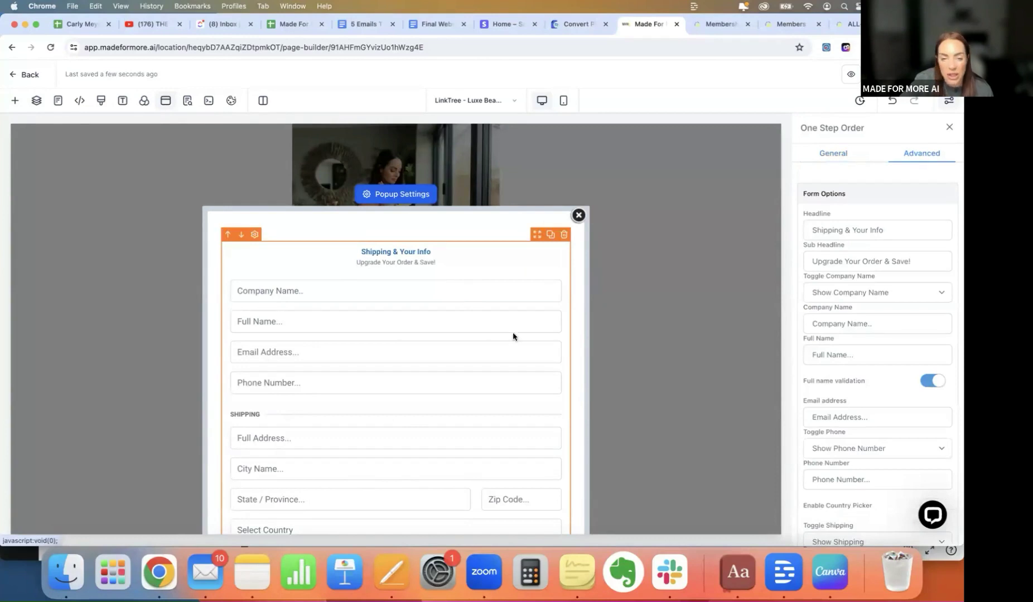
{"action": "left_click", "coordinate": [878, 296]}
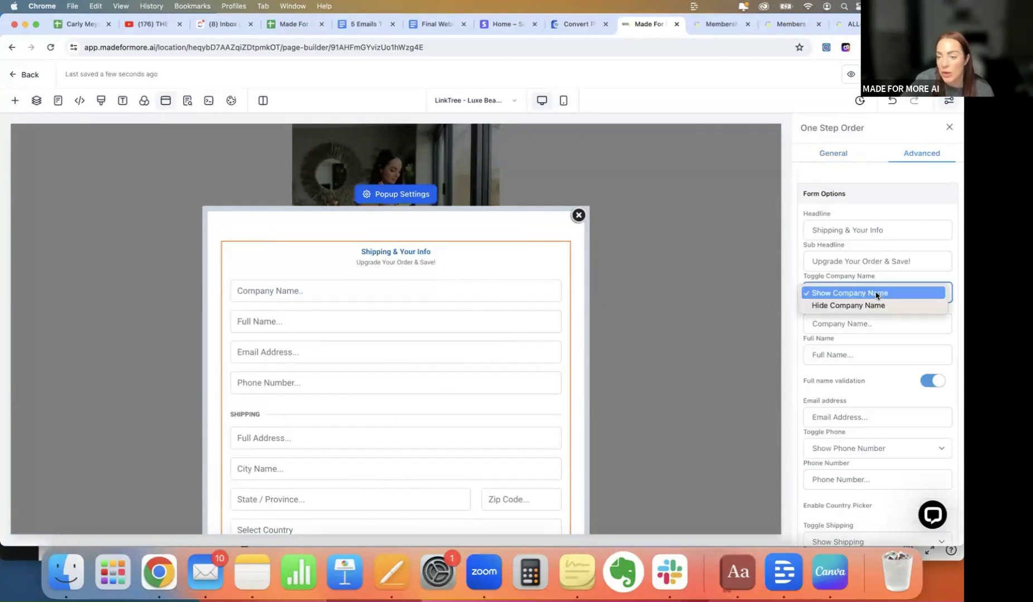
{"action": "left_click", "coordinate": [850, 306]}
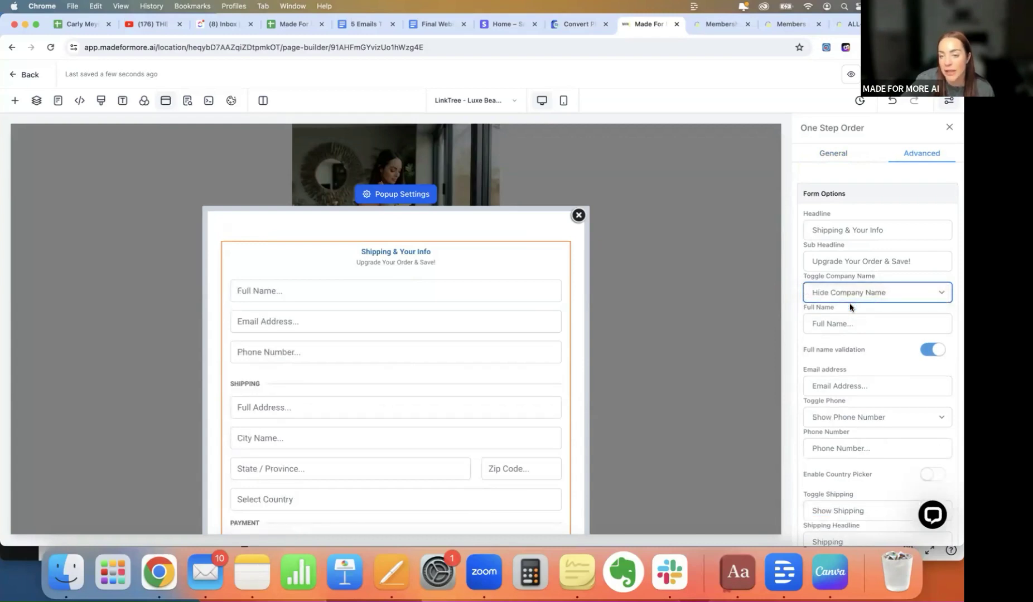
{"action": "scroll", "coordinate": [846, 305], "scroll_direction": "down", "scroll_amount": 5}
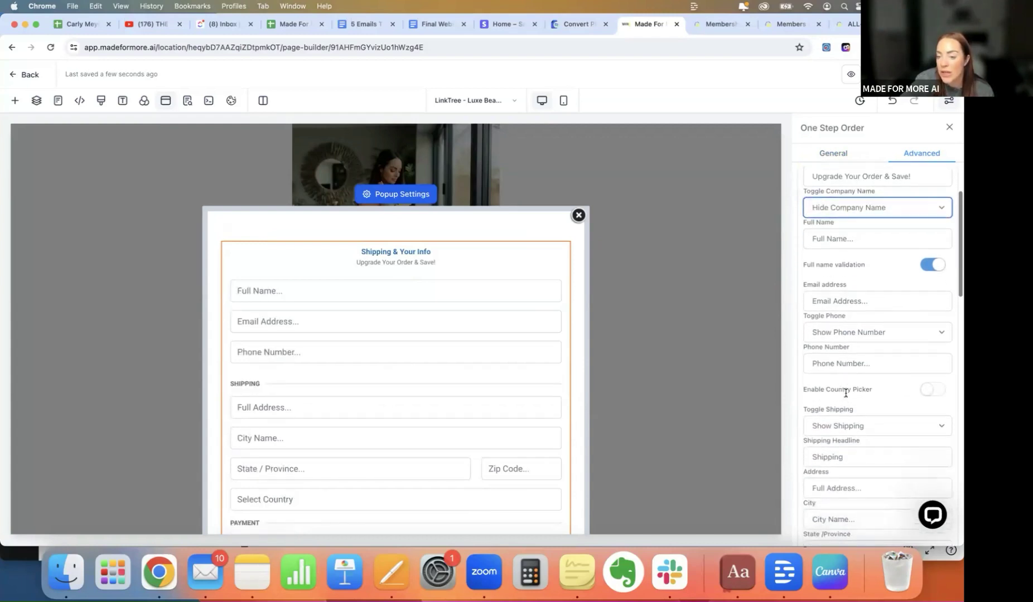
{"action": "left_click", "coordinate": [908, 374]}
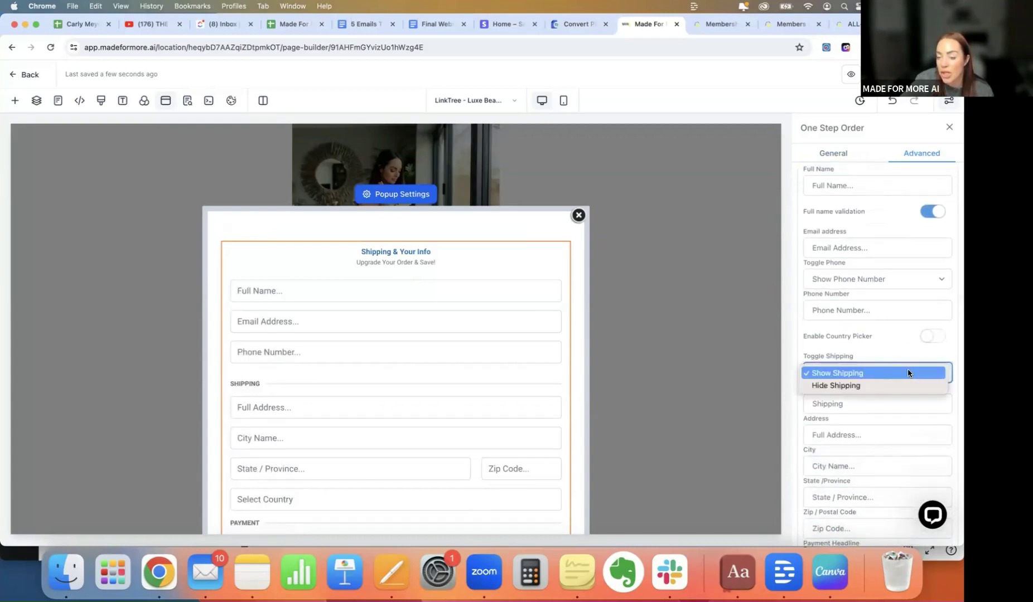
{"action": "left_click", "coordinate": [872, 385]}
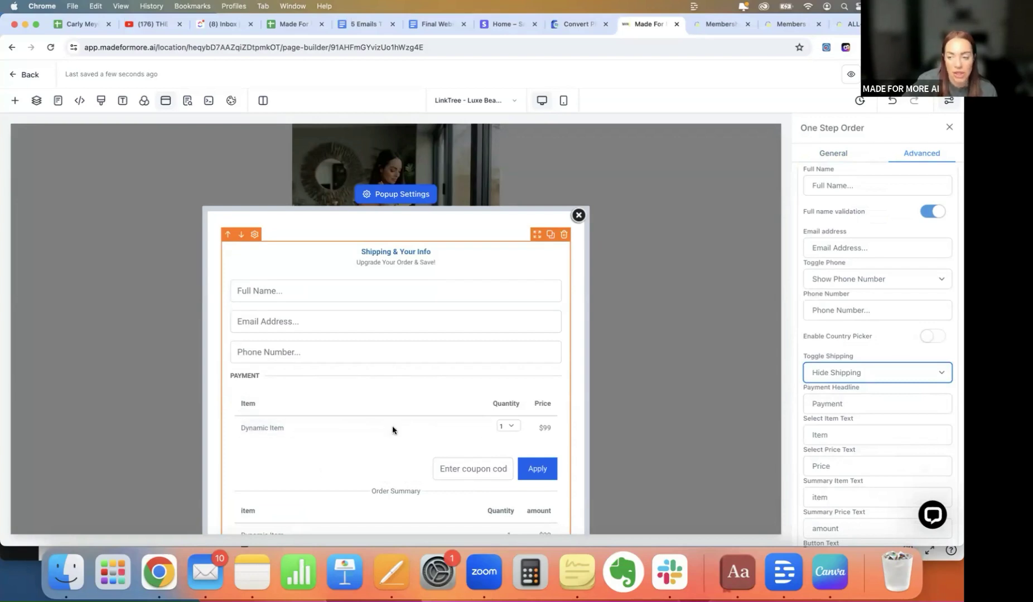
Add a Headline element to the popup and move it above the order form
{"action": "scroll", "coordinate": [391, 418], "scroll_direction": "down", "scroll_amount": 3}
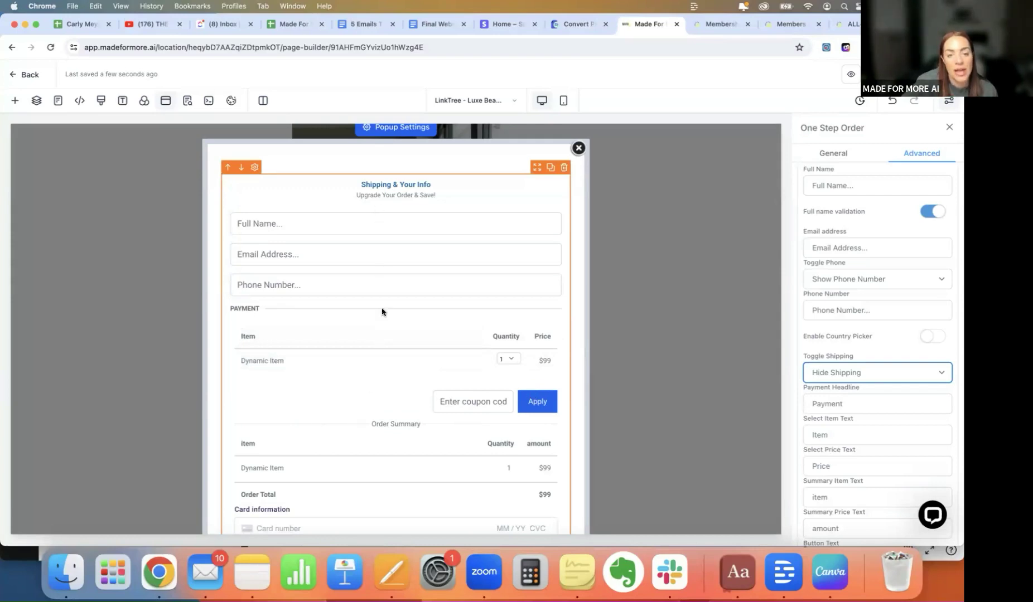
{"action": "scroll", "coordinate": [382, 312], "scroll_direction": "down", "scroll_amount": 3}
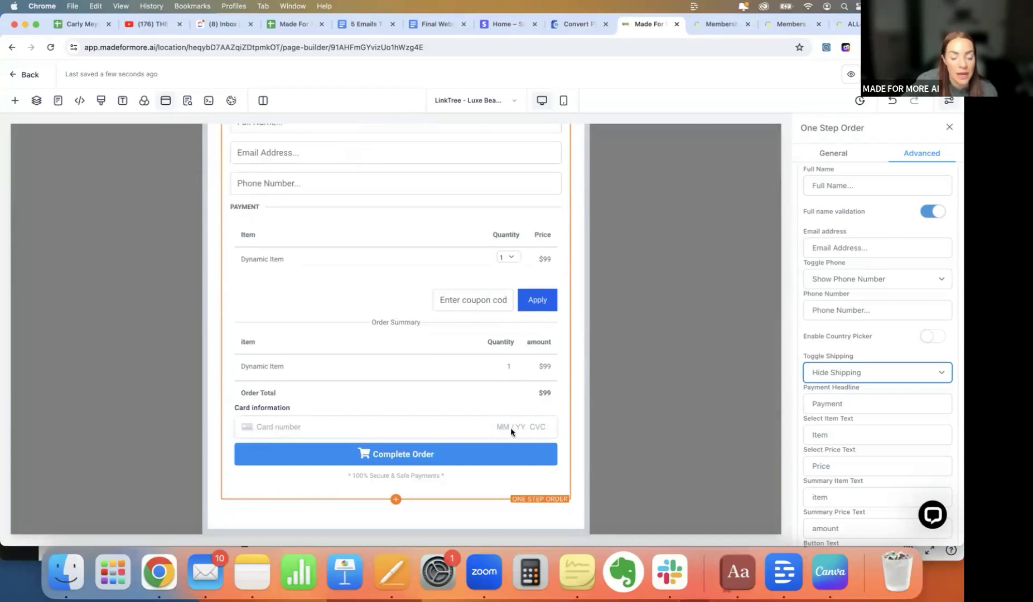
{"action": "scroll", "coordinate": [405, 350], "scroll_direction": "up", "scroll_amount": 5}
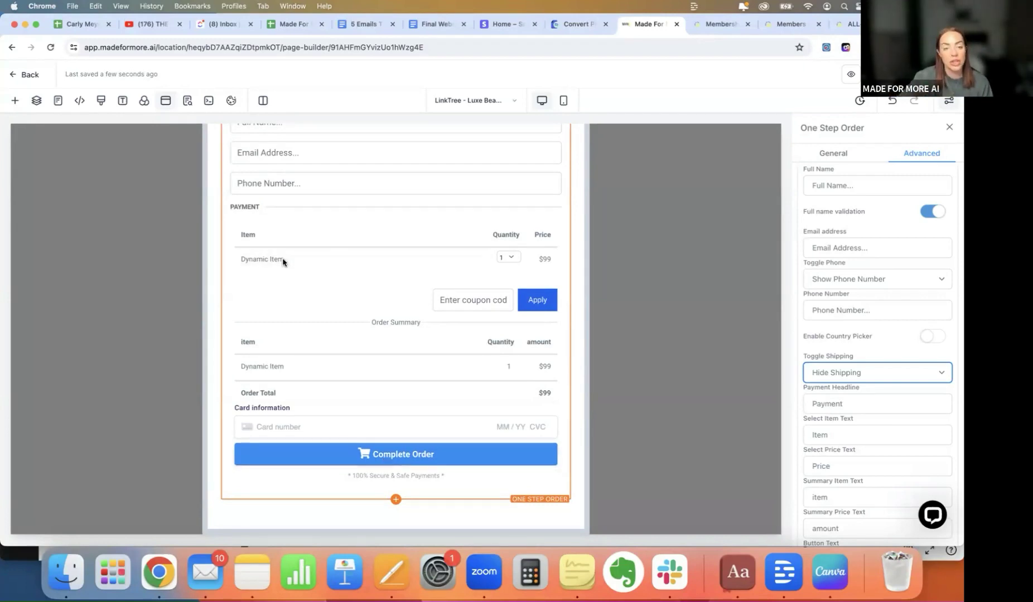
{"action": "scroll", "coordinate": [370, 360], "scroll_direction": "up", "scroll_amount": 3}
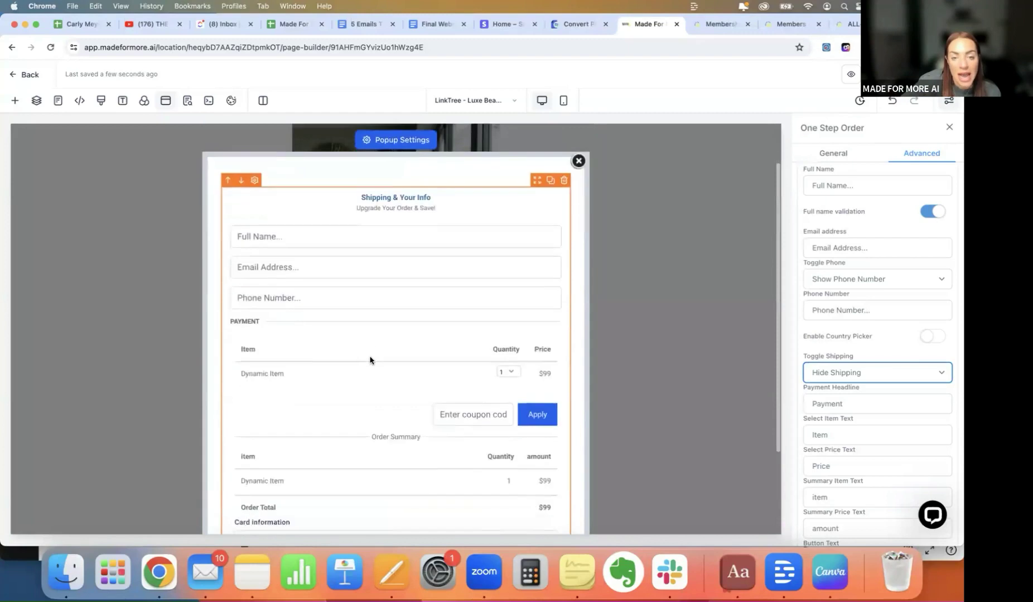
{"action": "scroll", "coordinate": [370, 360], "scroll_direction": "down", "scroll_amount": 3}
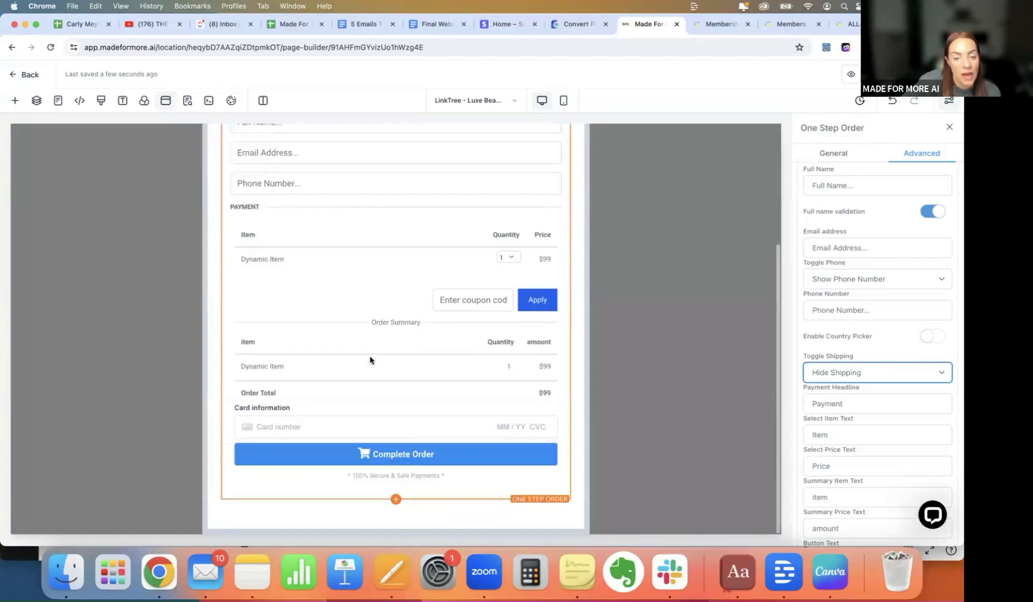
{"action": "left_click", "coordinate": [396, 499]}
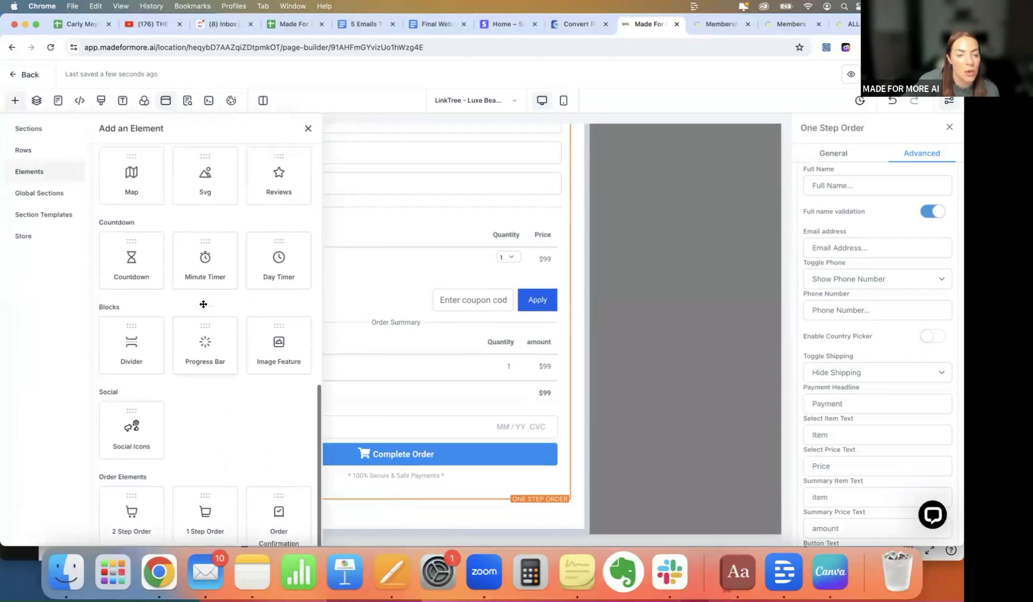
{"action": "scroll", "coordinate": [203, 304], "scroll_direction": "up", "scroll_amount": 10}
{"action": "left_click", "coordinate": [115, 208]}
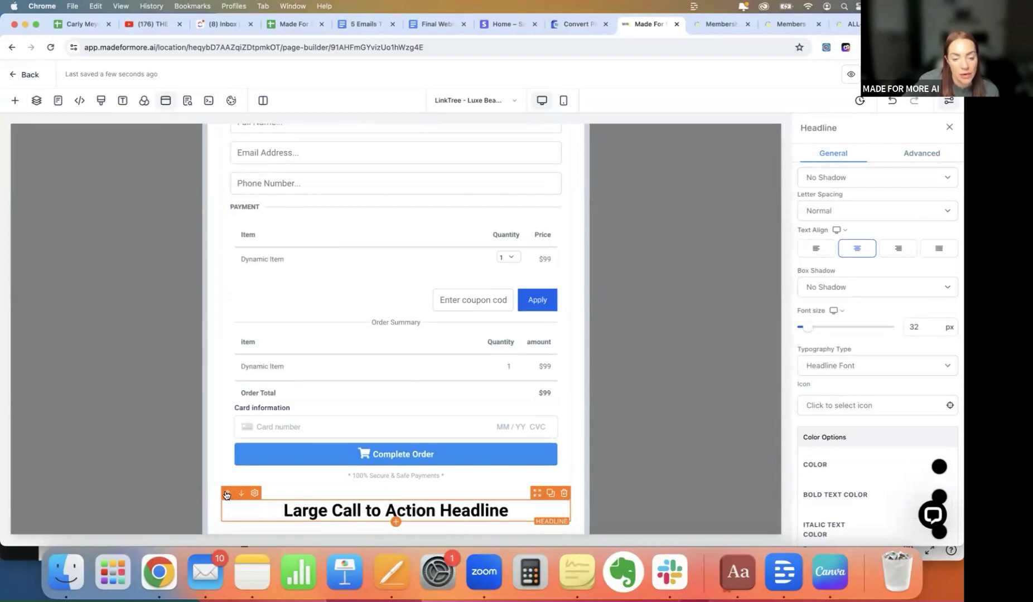
{"action": "left_click", "coordinate": [228, 493]}
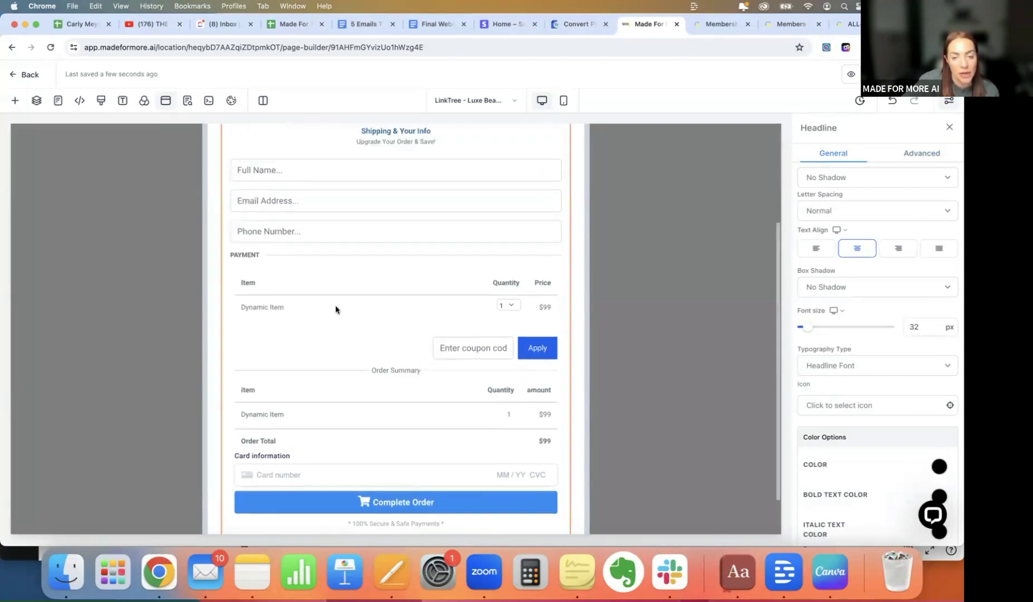
Replace the popup headline's placeholder text with "Are you ready to launch your podcast?"
{"action": "left_click_drag", "start_coordinate": [512, 253], "coordinate": [277, 250]}
{"action": "key", "text": "BackSpace"}
{"action": "type", "text": "Are you ready to"}
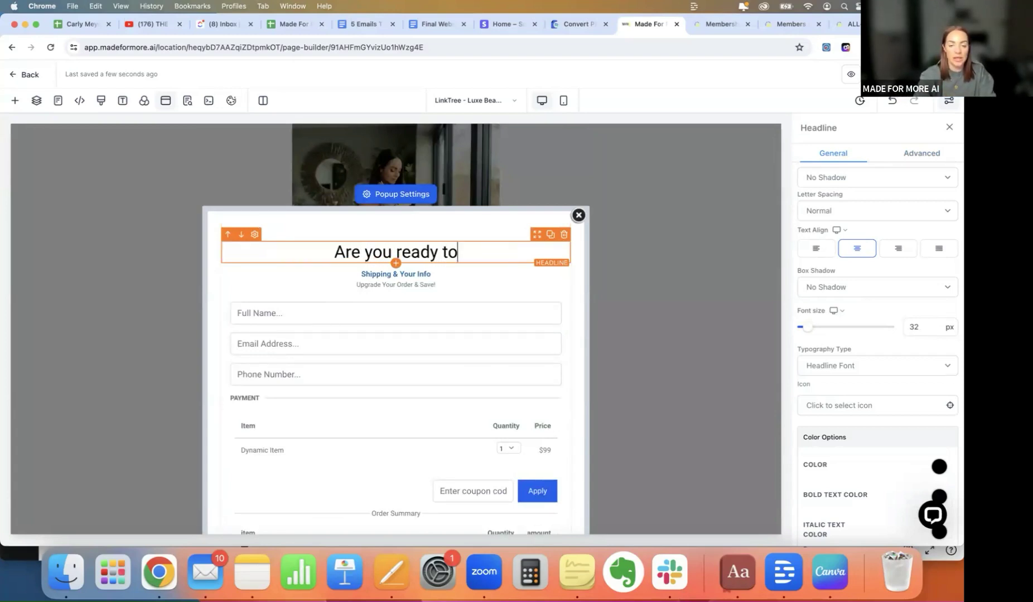
{"action": "type", "text": " launch our"}
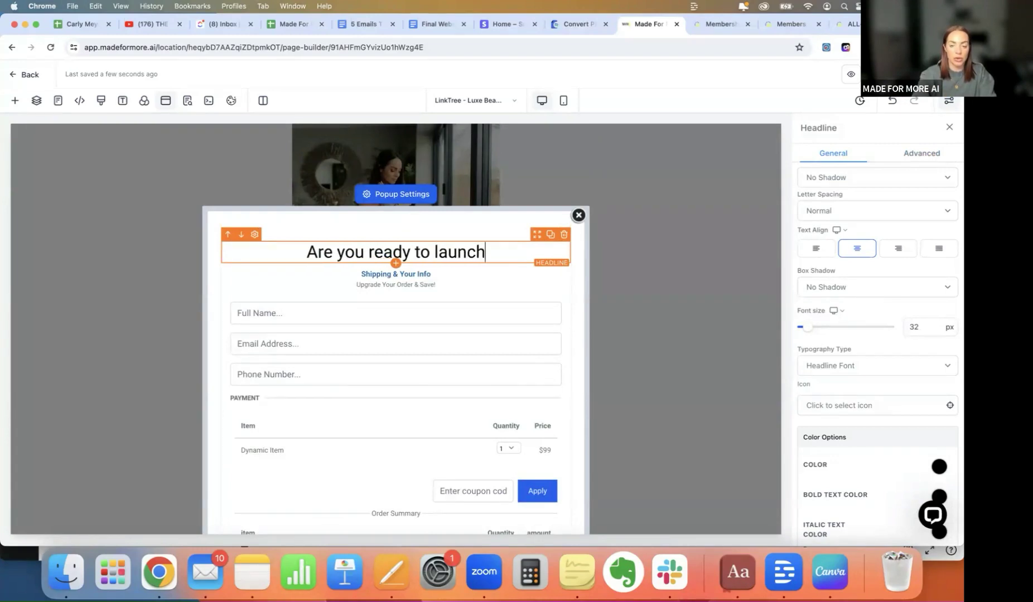
{"action": "key", "text": "BackSpace"}
{"action": "key", "text": "BackSpace"}
{"action": "key", "text": "BackSpace"}
{"action": "key", "text": "BackSpace"}
{"action": "type", "text": "your"}
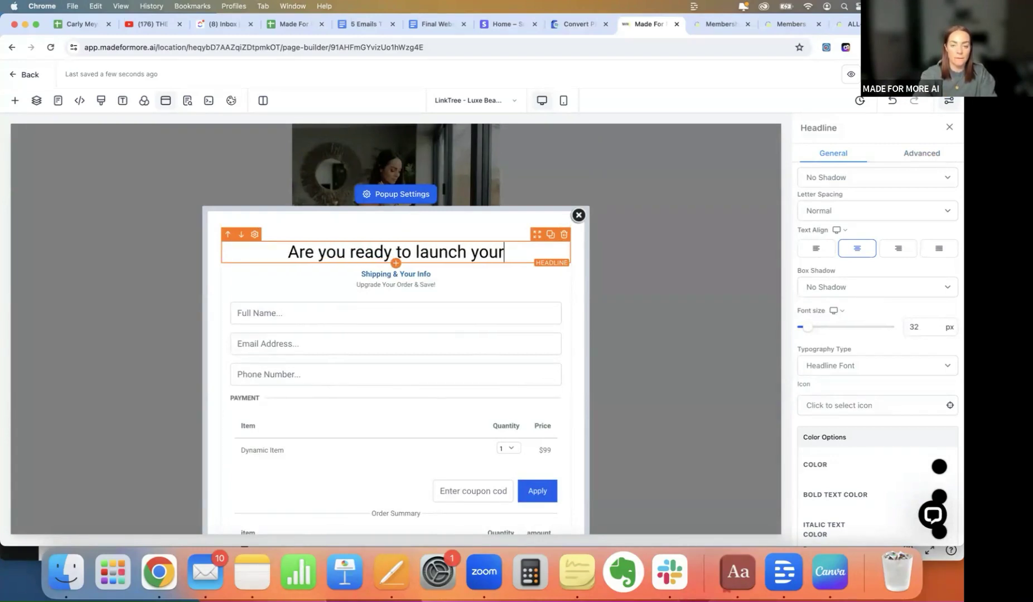
{"action": "type", "text": " podcast"}
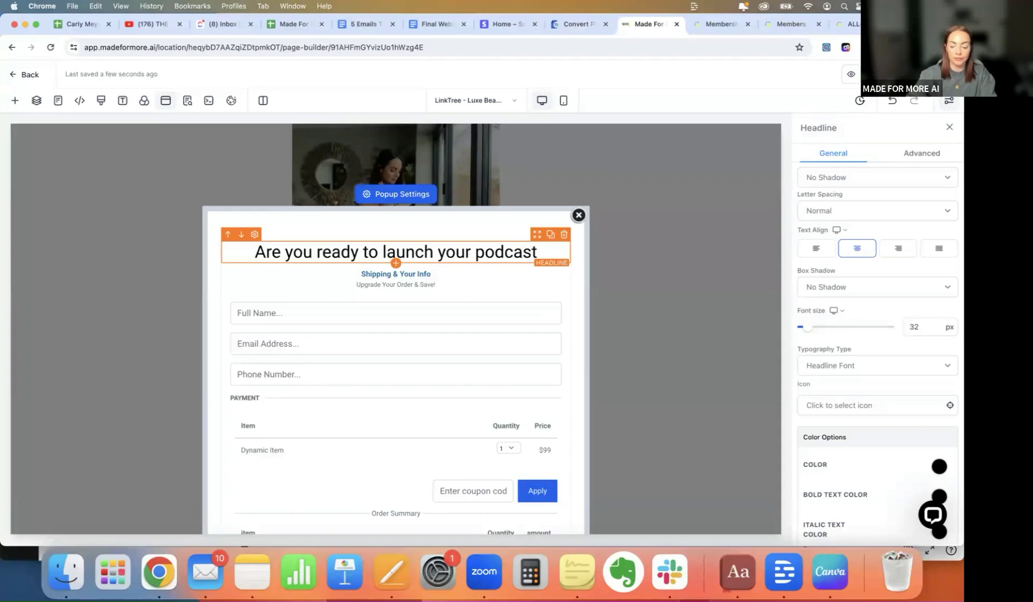
{"action": "type", "text": "?"}
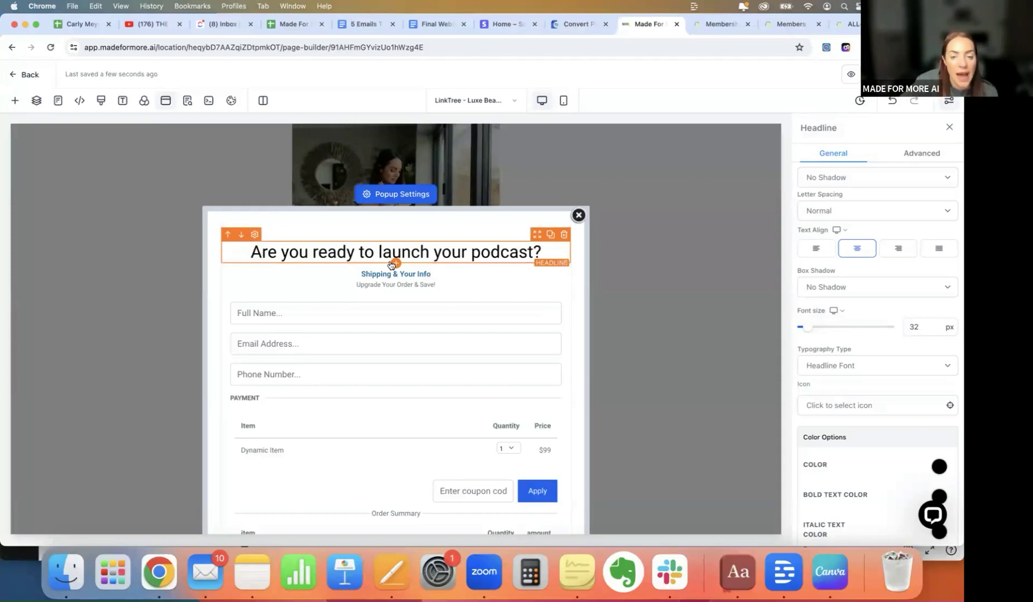
Add a sub-headline below the headline reading "In this step by step course I show you exactly how to launch your podcast in 30 days!"
{"action": "left_click", "coordinate": [396, 264]}
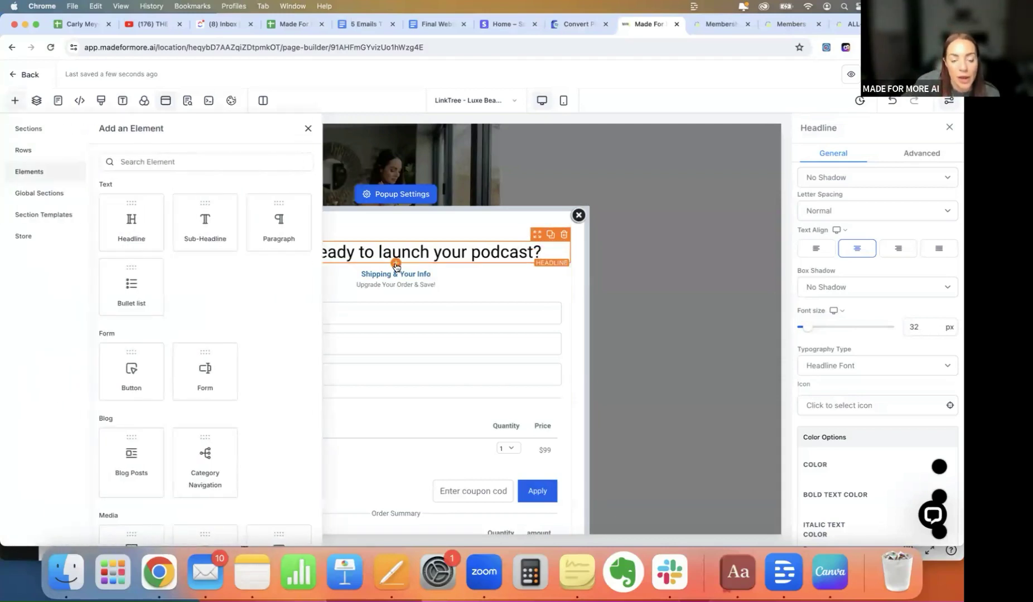
{"action": "left_click", "coordinate": [201, 225]}
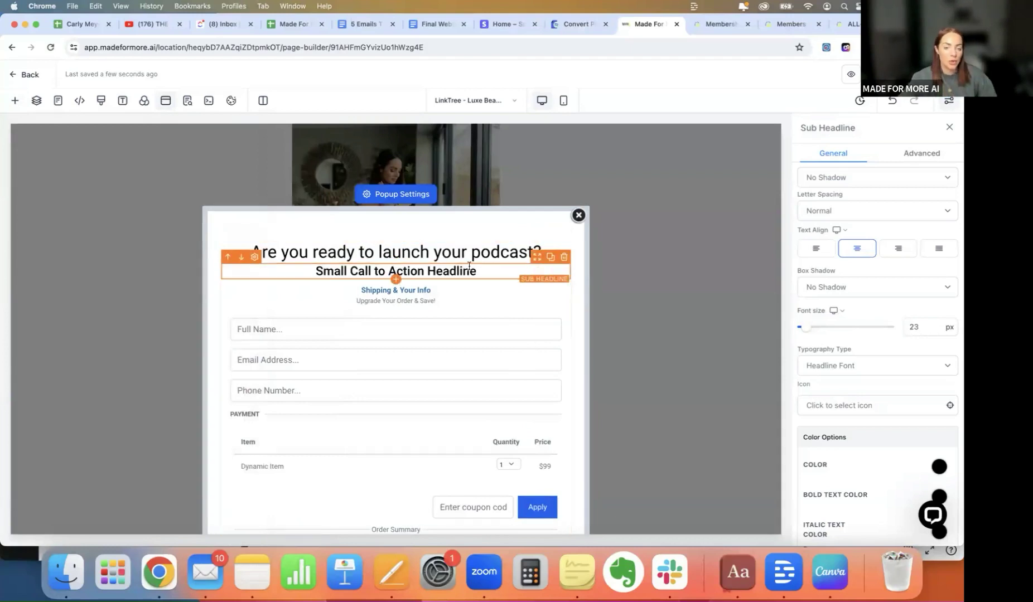
{"action": "left_click_drag", "start_coordinate": [483, 272], "coordinate": [302, 268]}
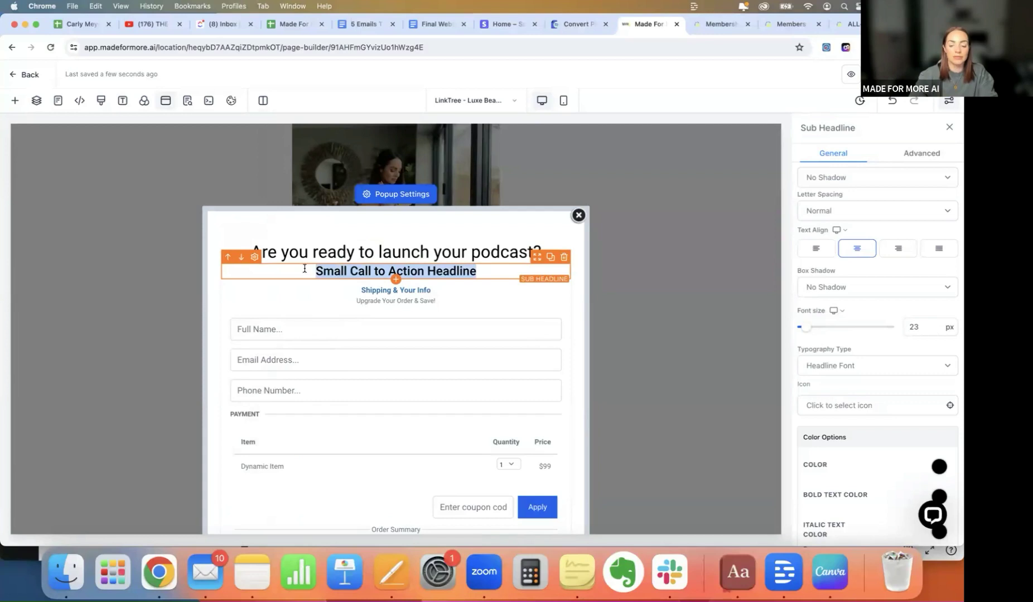
{"action": "key", "text": "BackSpace"}
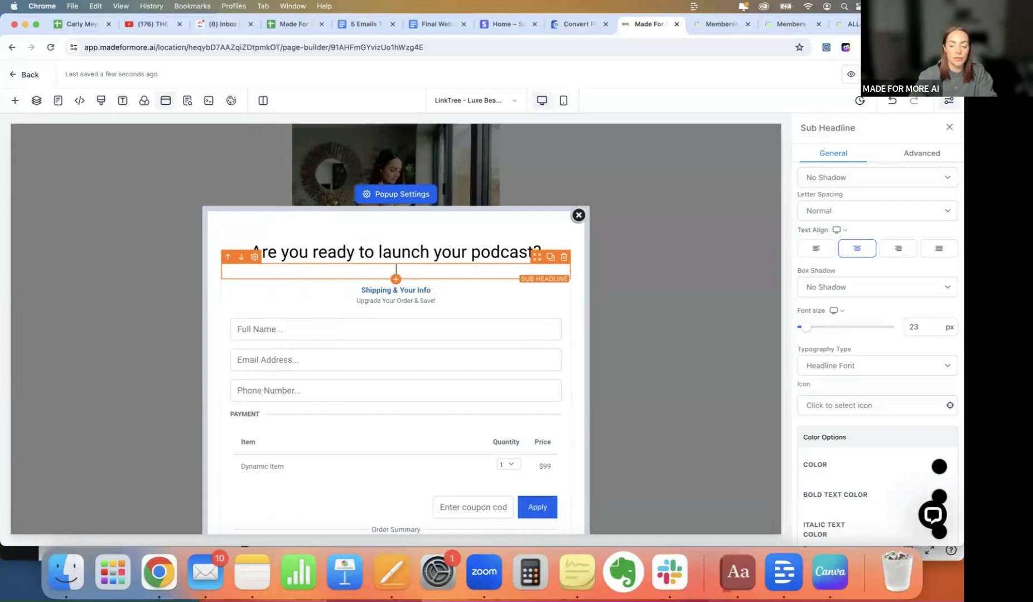
{"action": "type", "text": "In this step"}
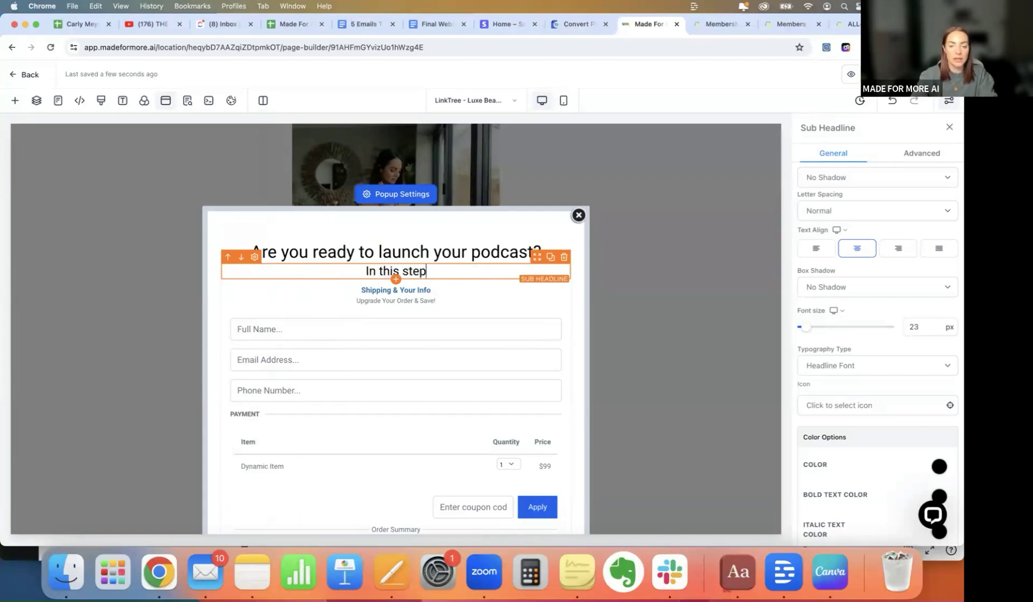
{"action": "type", "text": " by step course I show you exactly how to lau"}
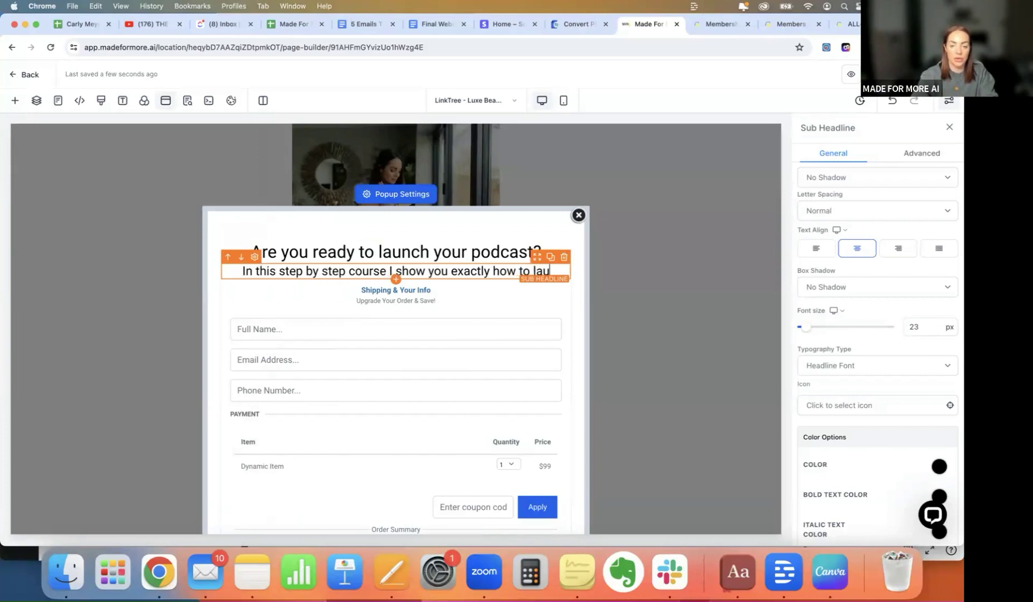
{"action": "type", "text": "nch your podcast in 30 days"}
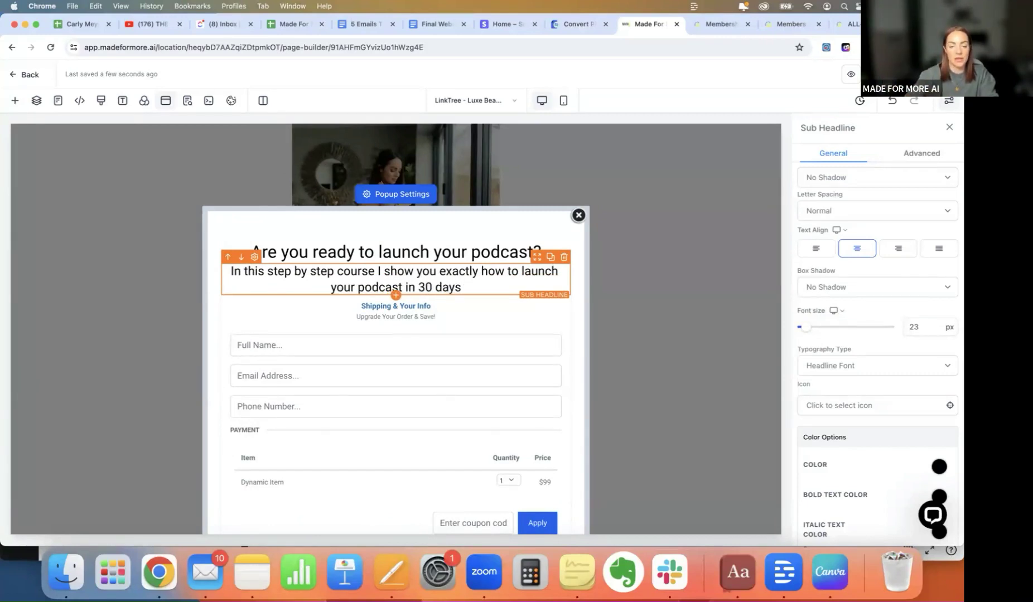
{"action": "type", "text": "!"}
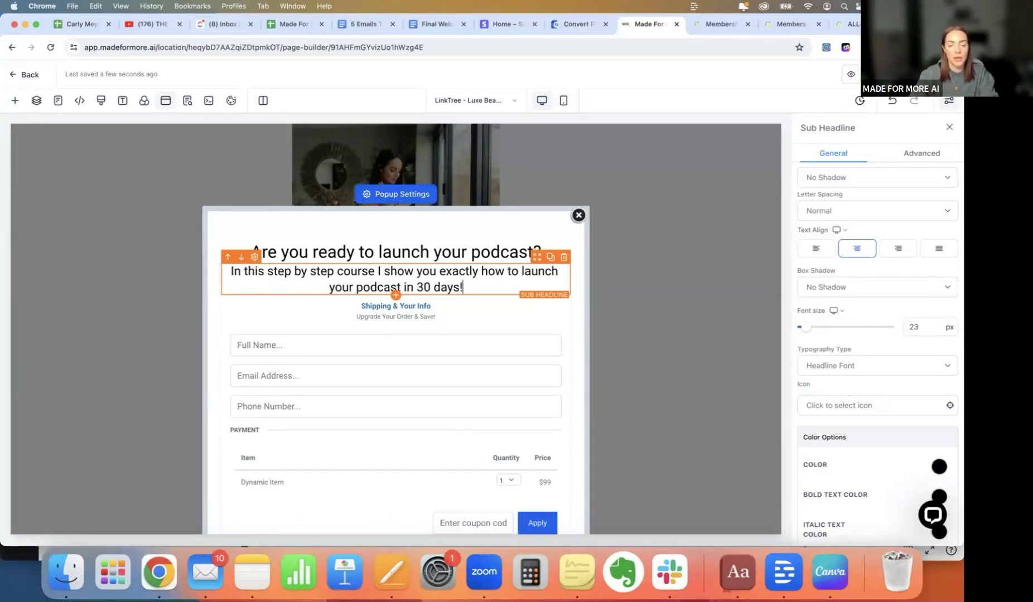
Add the line "You will learn:" below a blank line at the end of the popup's sub-headline
{"action": "key", "text": "Return"}
{"action": "key", "text": "Return"}
{"action": "type", "text": "You"}
{"action": "key", "text": "BackSpace"}
{"action": "key", "text": "BackSpace"}
{"action": "key", "text": "BackSpace"}
{"action": "type", "text": "You wil"}
{"action": "key", "text": "BackSpace"}
{"action": "key", "text": "BackSpace"}
{"action": "type", "text": "i"}
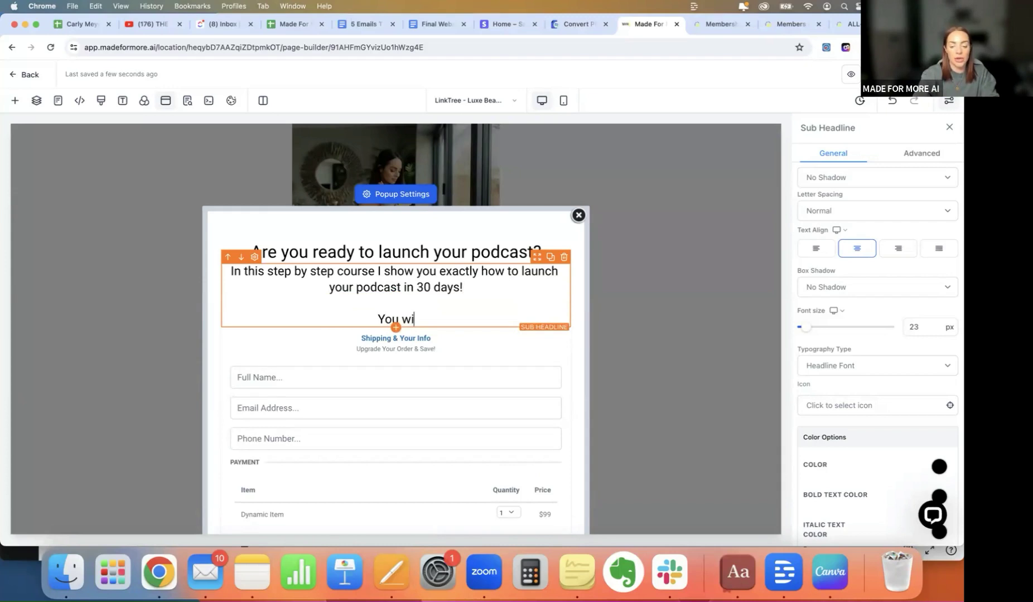
{"action": "type", "text": "ll learn:"}
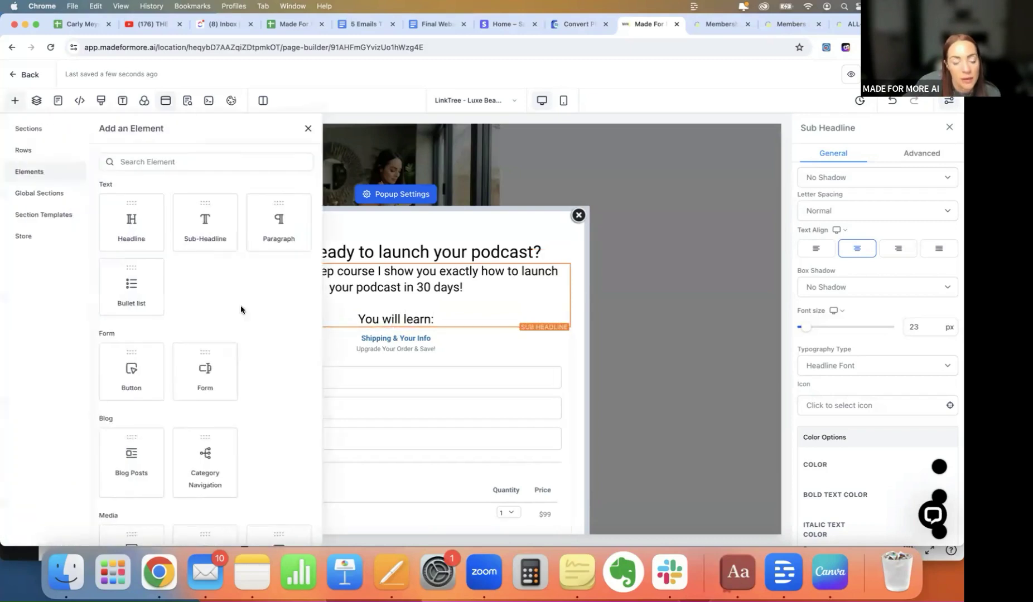
Add a Bullet list below the popup's sub-headline and replace its placeholder item with "This cool thing"
{"action": "left_click_drag", "start_coordinate": [132, 293], "coordinate": [301, 362]}
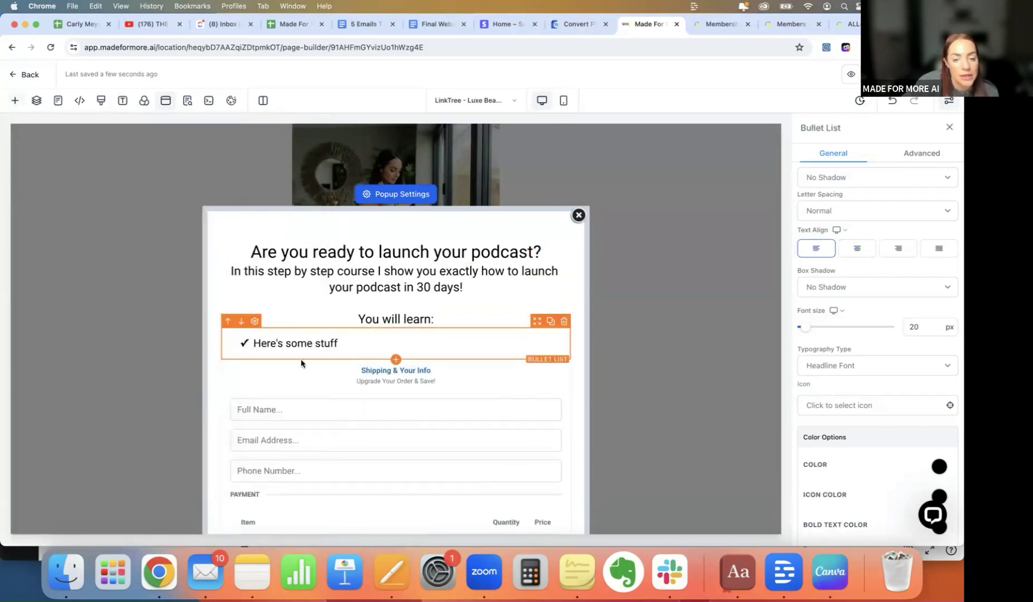
{"action": "left_click", "coordinate": [341, 346]}
{"action": "key", "text": "BackSpace"}
{"action": "key", "text": "BackSpace"}
{"action": "key", "text": "BackSpace"}
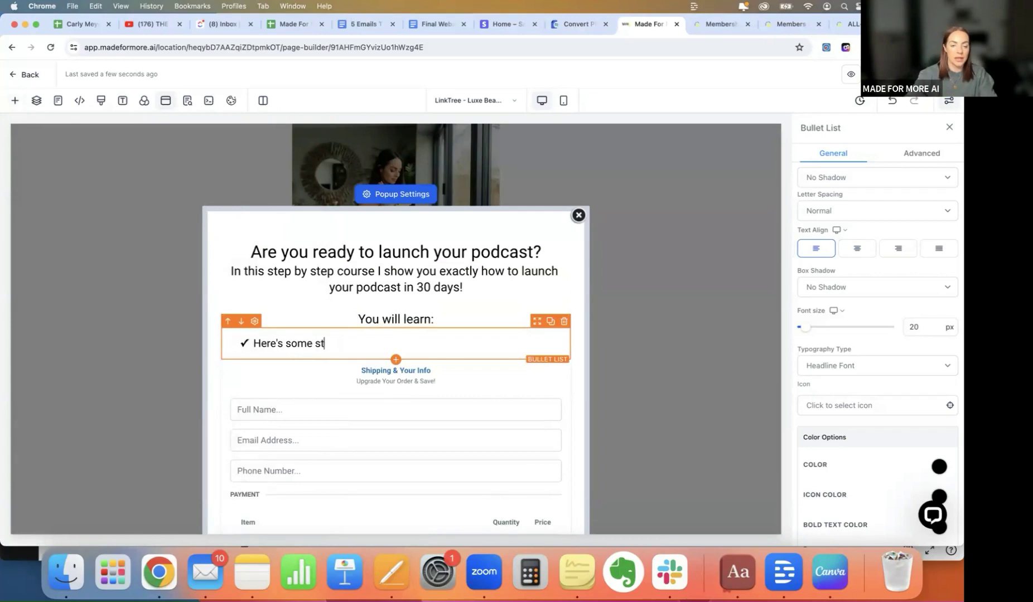
{"action": "key", "text": "BackSpace"}
{"action": "key", "text": "BackSpace"}
{"action": "key", "text": "BackSpace"}
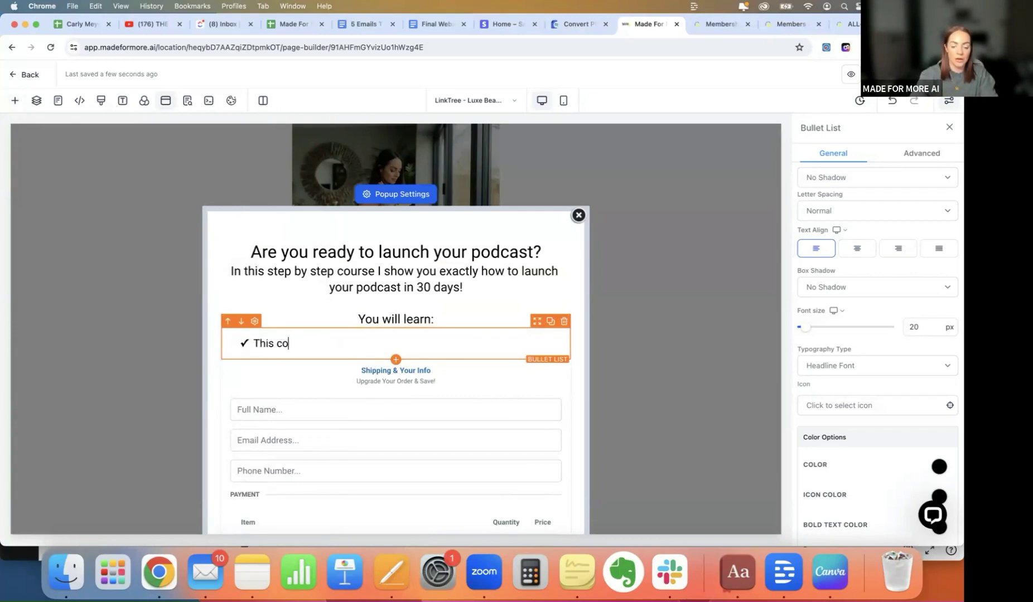
{"action": "key", "text": "Return"}
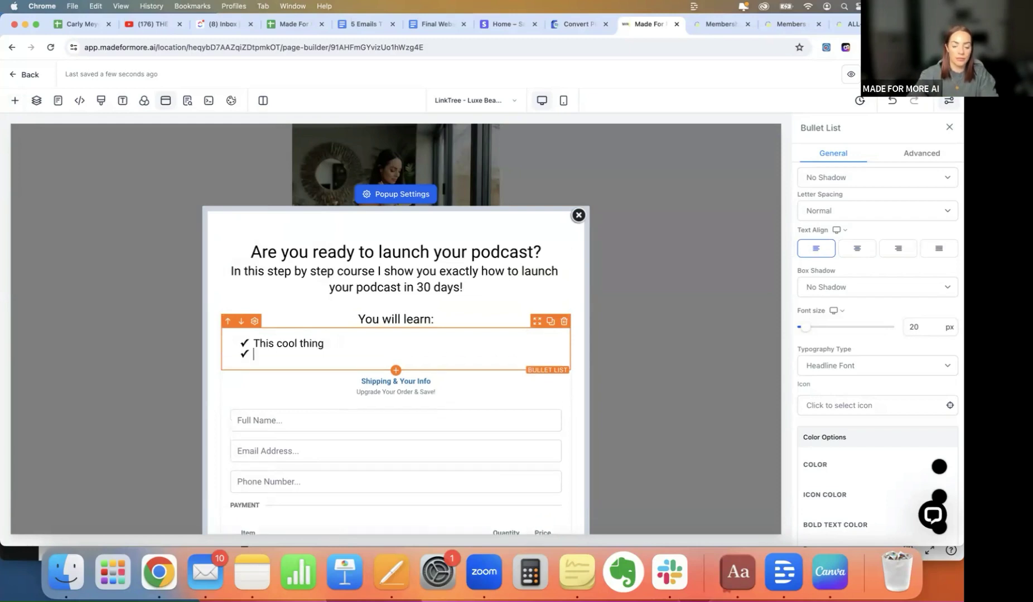
Add the bullet items "And this cool thing too" and "And also how to do it with ZERO skills"
{"action": "type", "text": "And this cool thing too"}
{"action": "key", "text": "Return"}
{"action": "type", "text": "And als"}
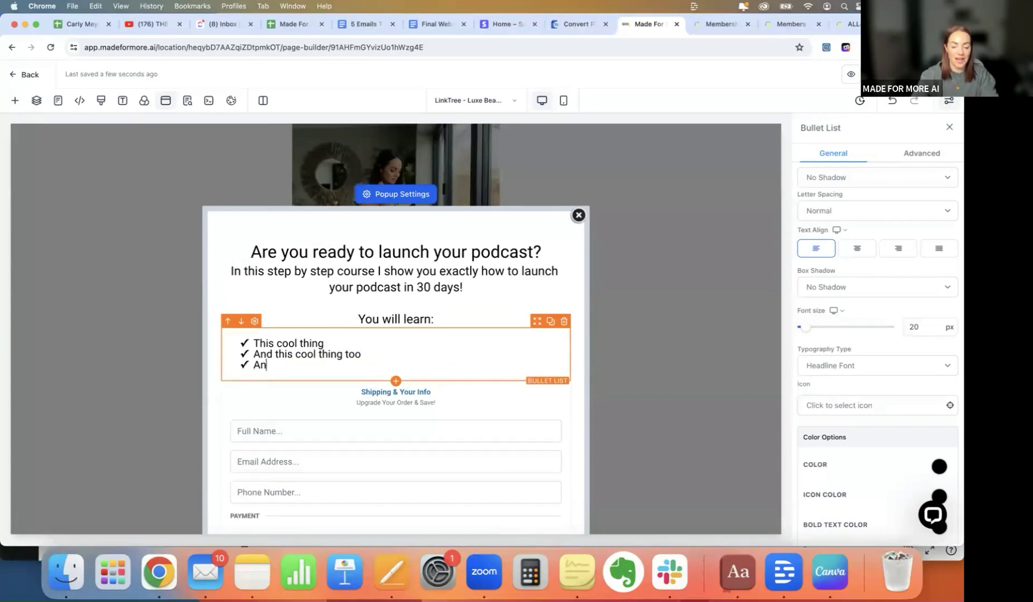
{"action": "type", "text": "o ow to"}
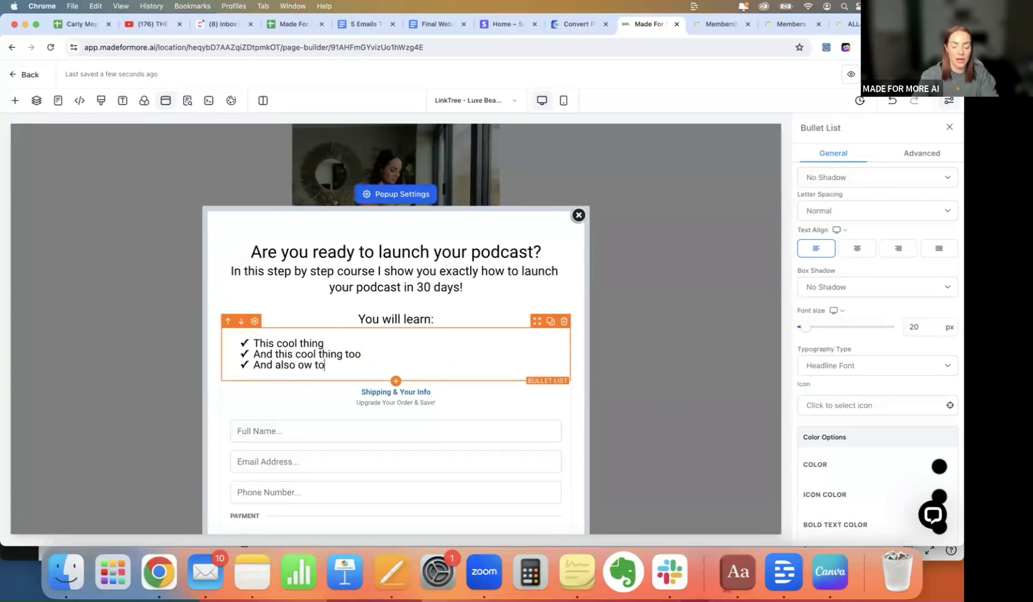
{"action": "key", "text": "BackSpace"}
{"action": "key", "text": "BackSpace"}
{"action": "type", "text": "how"}
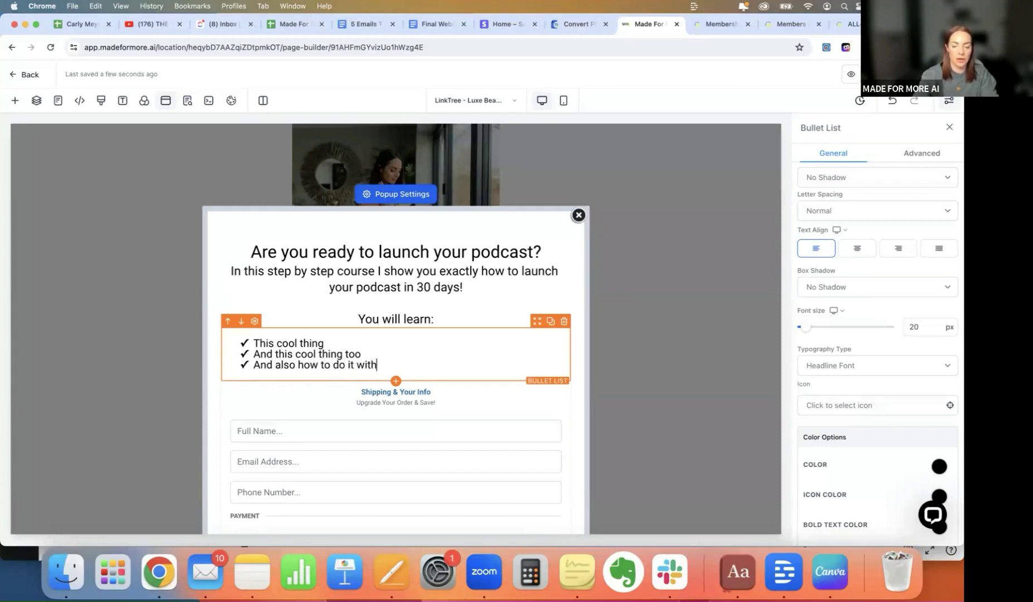
{"action": "type", "text": "to do it with ZEROP"}
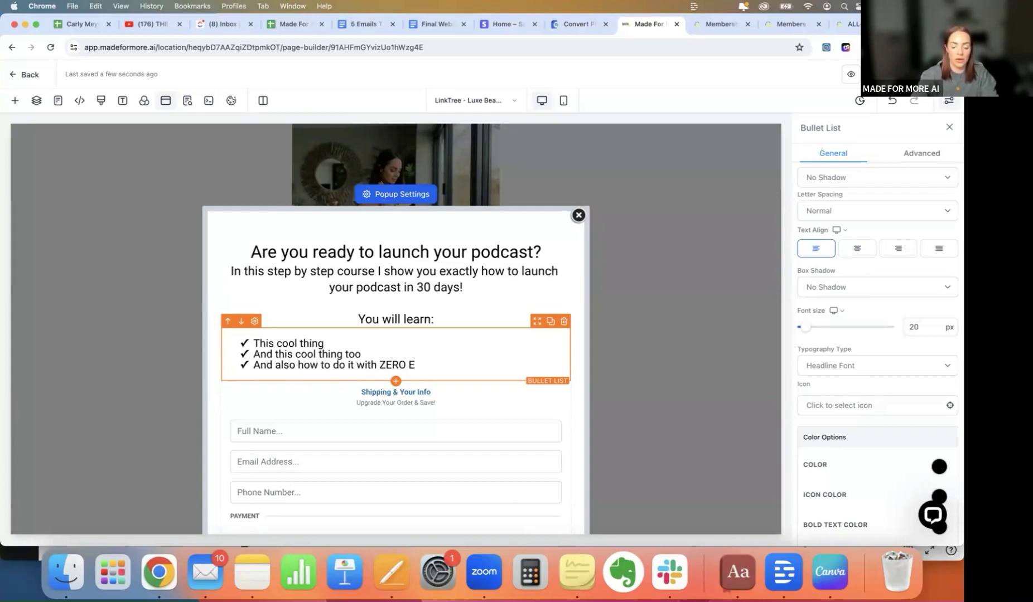
{"action": "type", "text": "skills"}
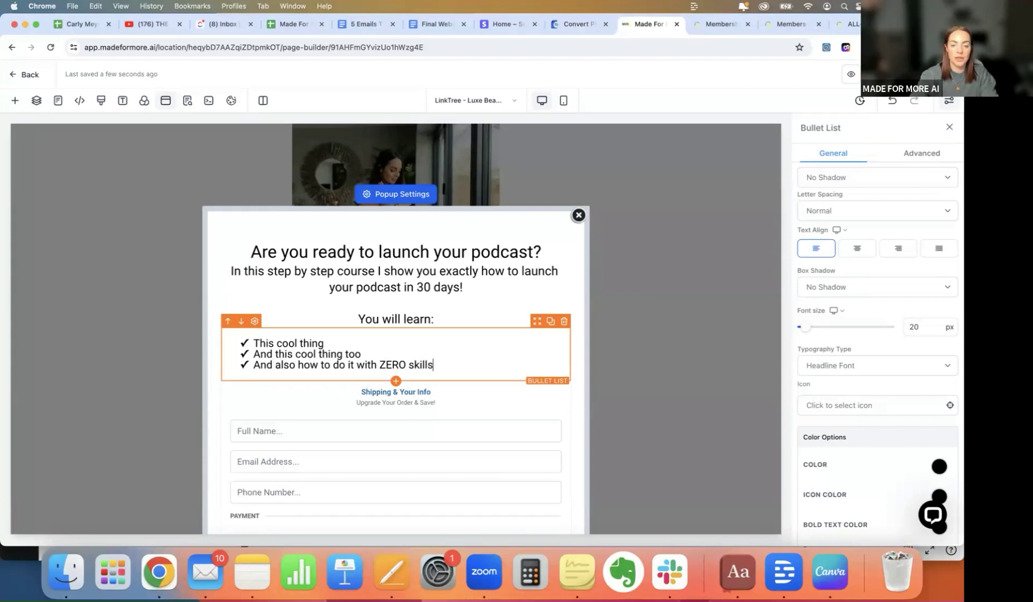
Add a Headline element below the bullet list reading "Purchase now for just $27!!!"
{"action": "left_click", "coordinate": [396, 383]}
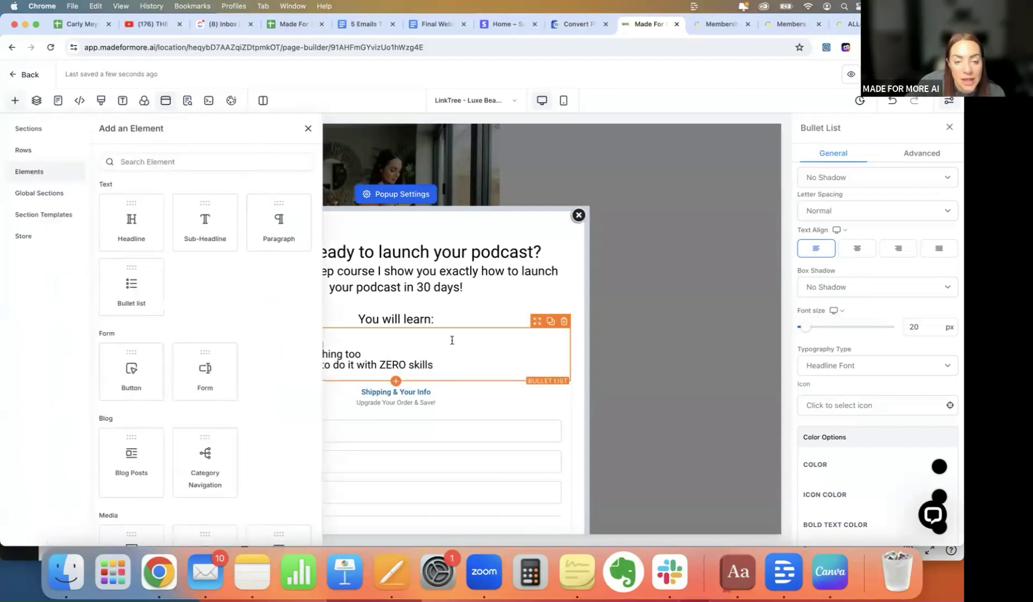
{"action": "left_click", "coordinate": [127, 226]}
{"action": "key", "text": "super+a"}
{"action": "key", "text": "BackSpace"}
{"action": "type", "text": "Purchase"}
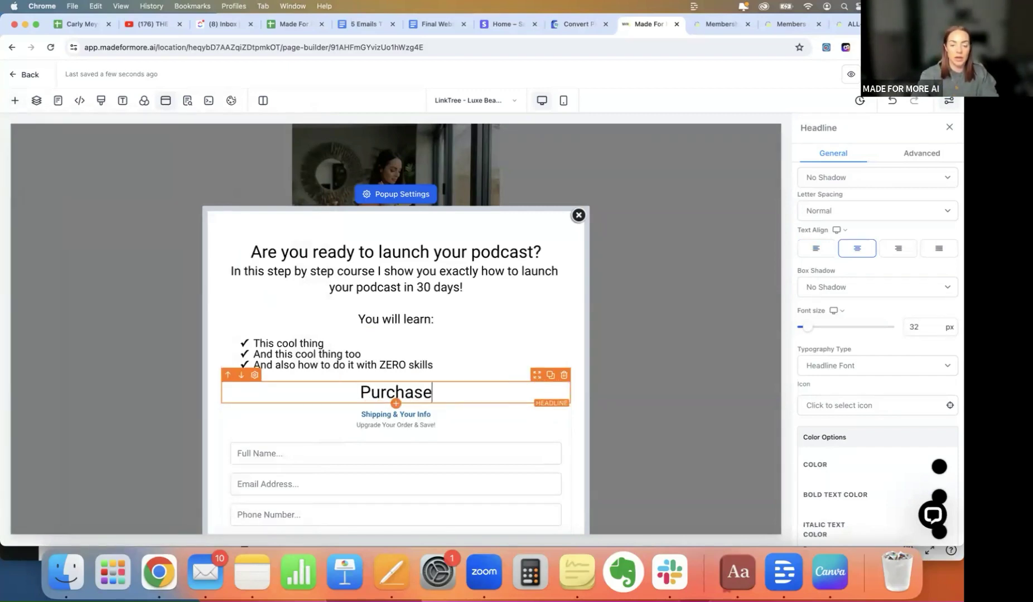
{"action": "type", "text": " now for"}
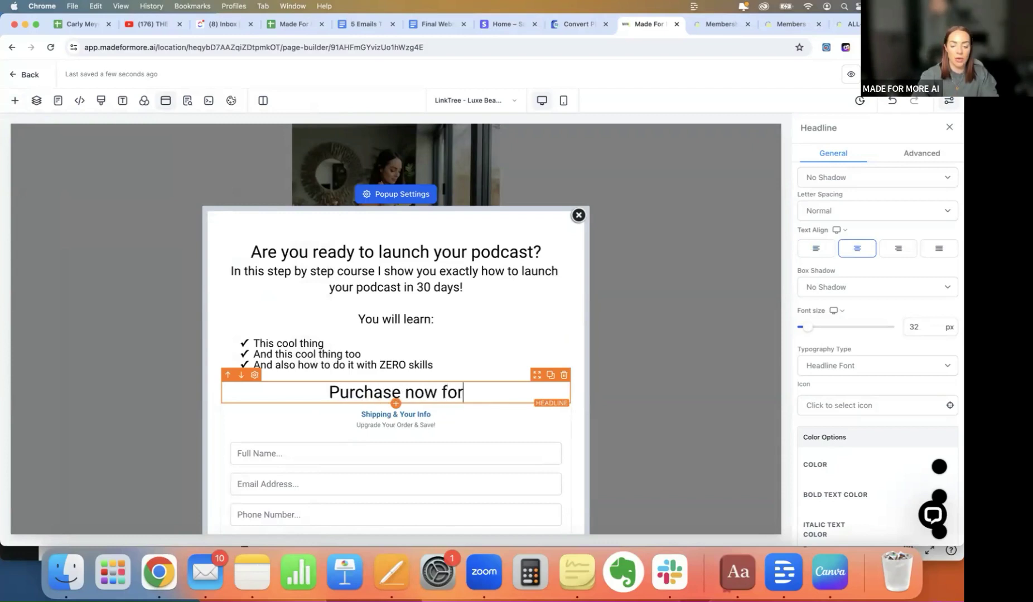
{"action": "type", "text": " just $"}
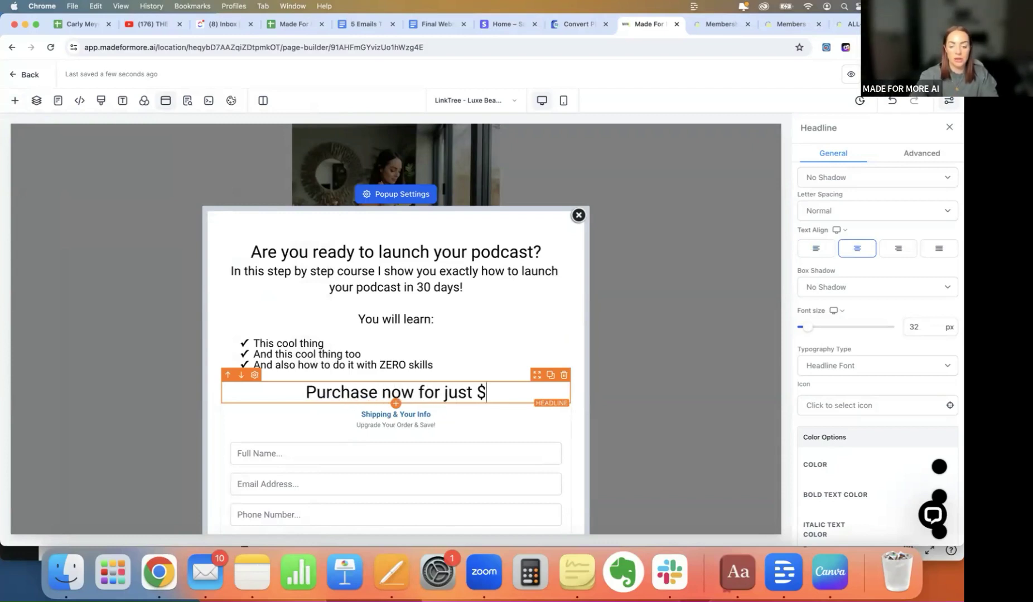
{"action": "type", "text": "27!!!"}
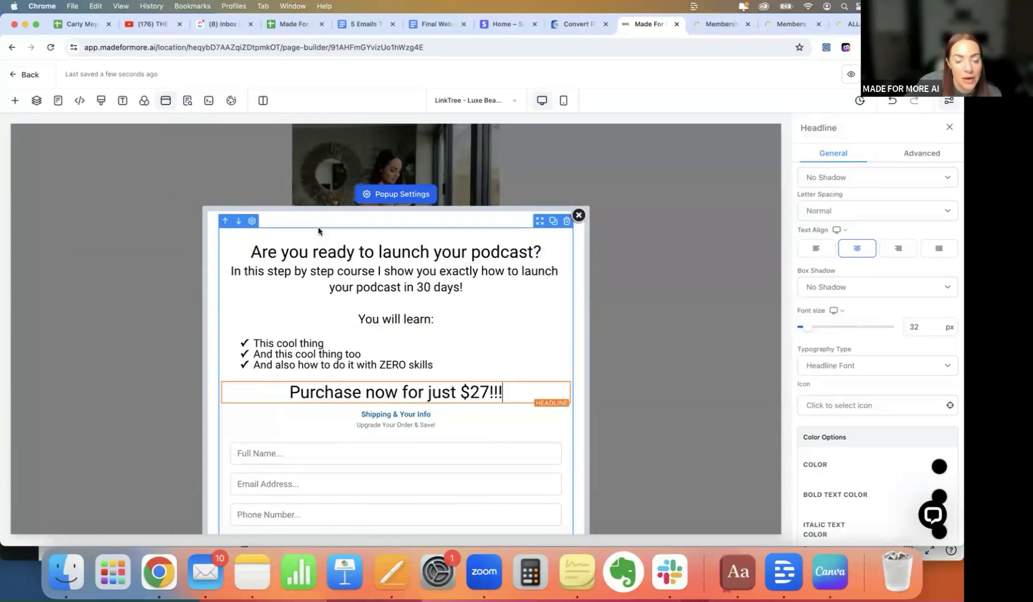
Apply a Full Border to the popup's one-column row containing the text and order form
{"action": "left_click", "coordinate": [228, 234]}
{"action": "left_click", "coordinate": [277, 235]}
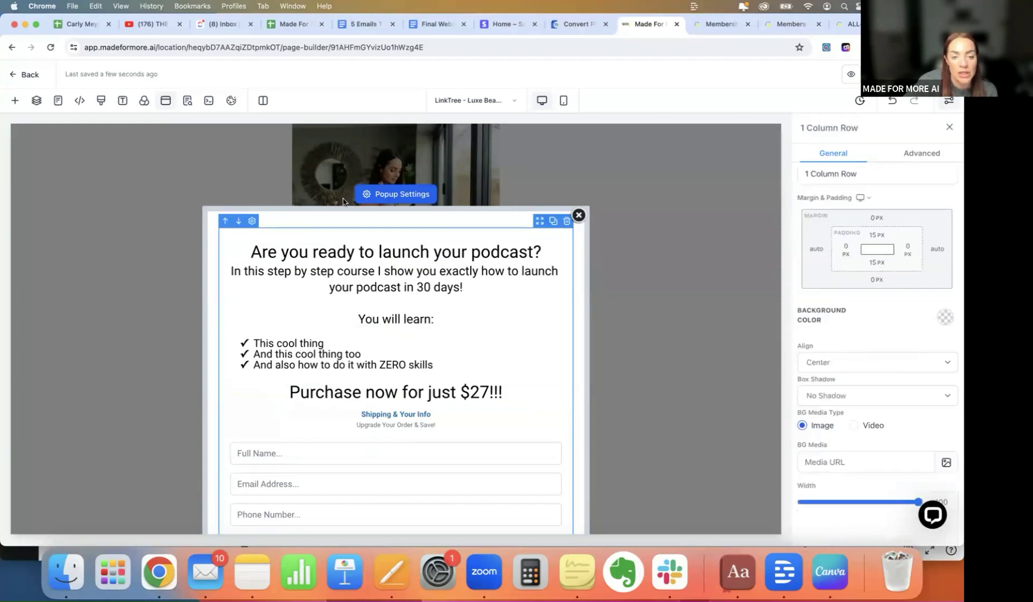
{"action": "left_click", "coordinate": [923, 153]}
{"action": "left_click", "coordinate": [853, 229]}
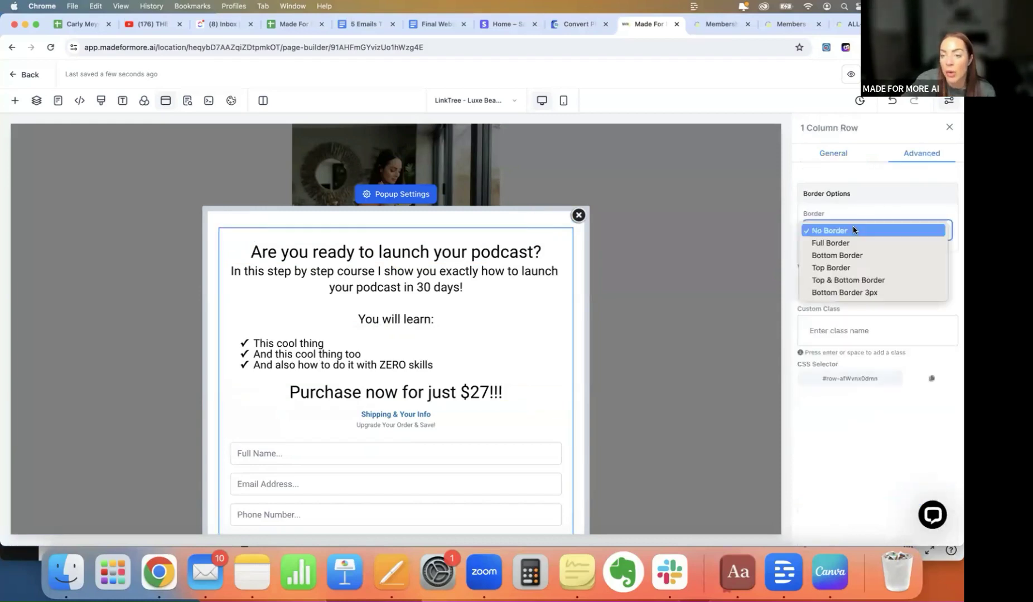
{"action": "left_click", "coordinate": [834, 244]}
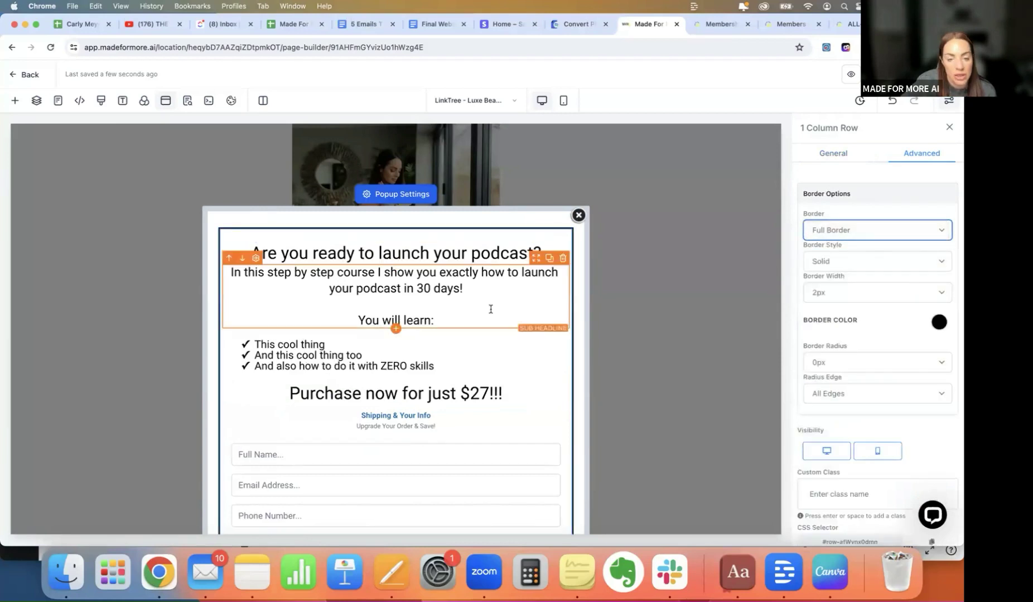
Make the whole "Purchase now for just $27!!!" headline bold
{"action": "left_click", "coordinate": [436, 392]}
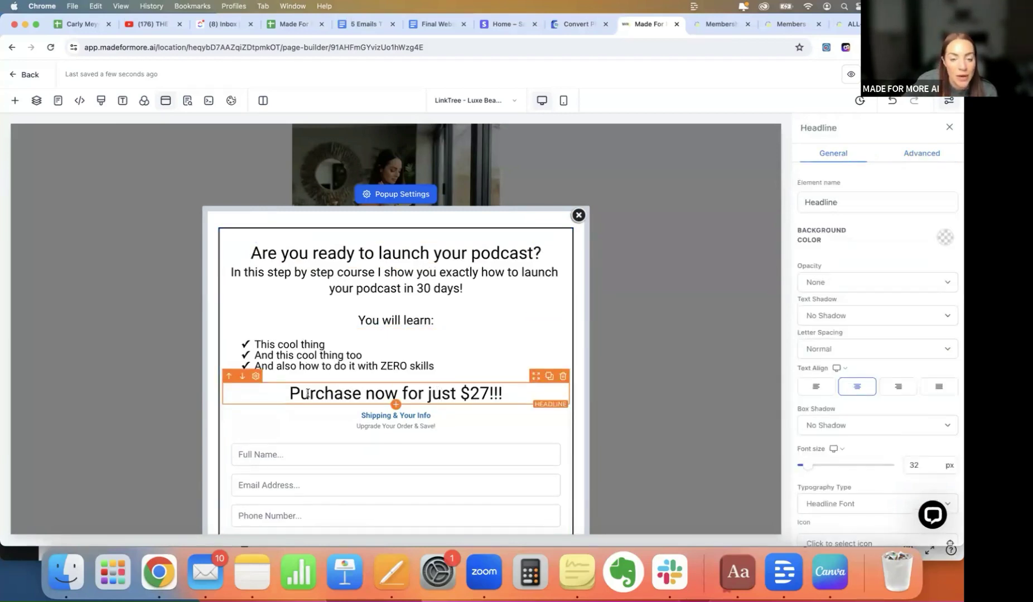
{"action": "left_click_drag", "start_coordinate": [289, 393], "coordinate": [537, 386]}
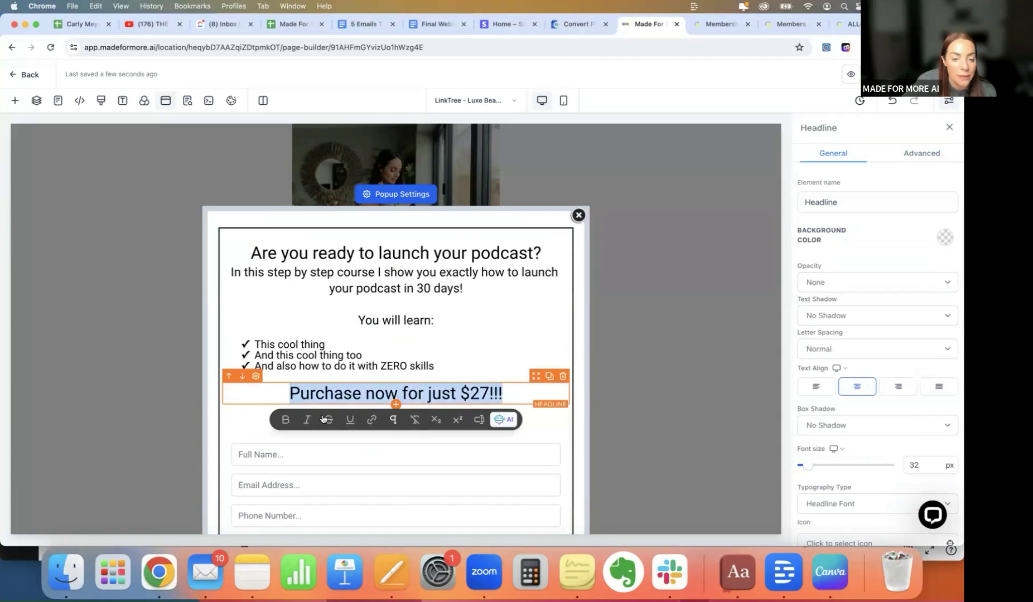
{"action": "left_click", "coordinate": [284, 426]}
Give the popup's bullet list a Full Border and set the border color to red
{"action": "left_click", "coordinate": [474, 359]}
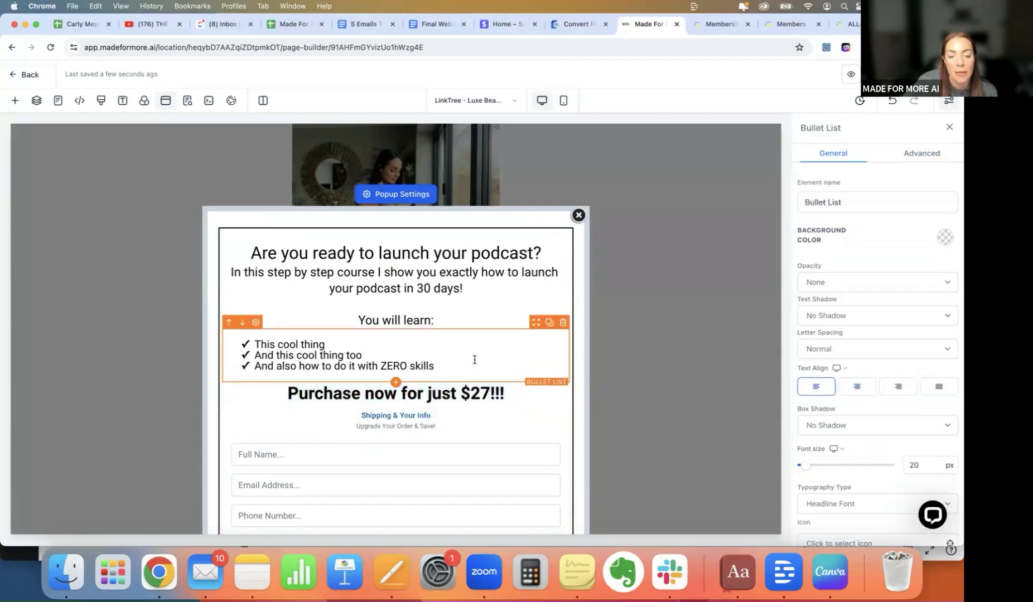
{"action": "left_click", "coordinate": [530, 338]}
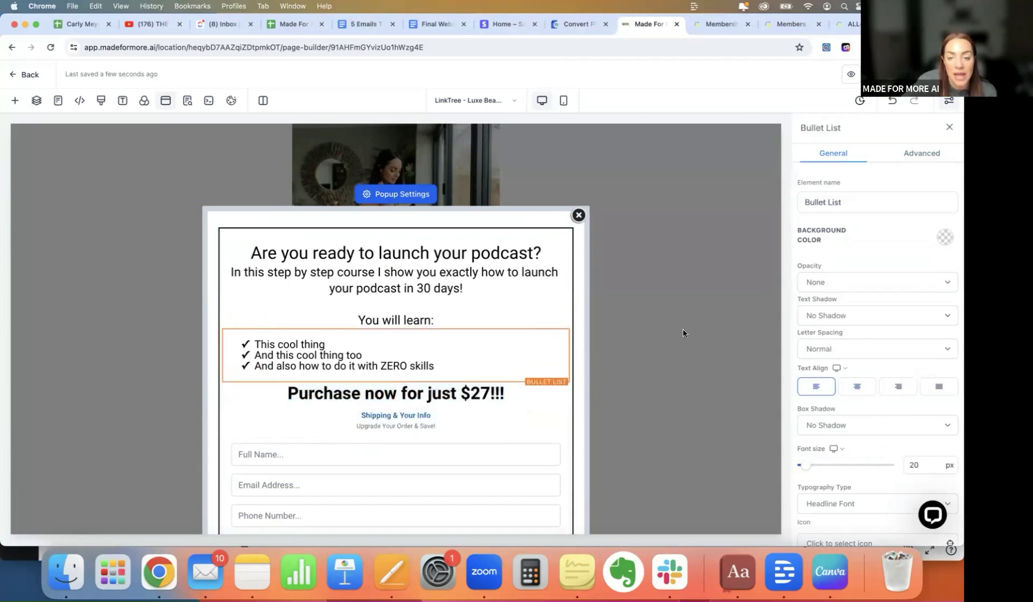
{"action": "left_click", "coordinate": [921, 152]}
{"action": "left_click", "coordinate": [862, 230]}
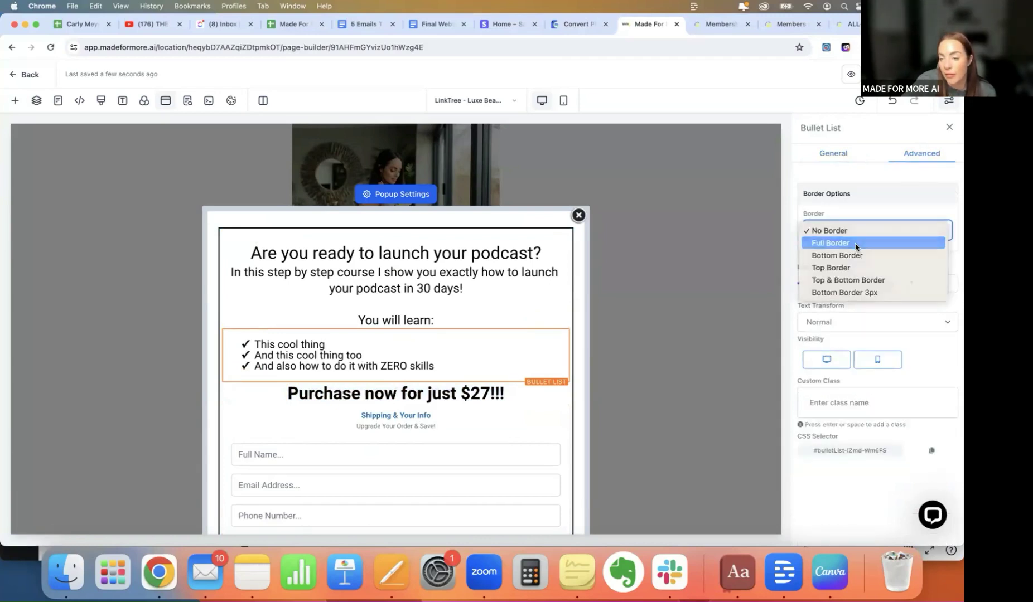
{"action": "left_click", "coordinate": [858, 245]}
{"action": "left_click", "coordinate": [939, 328]}
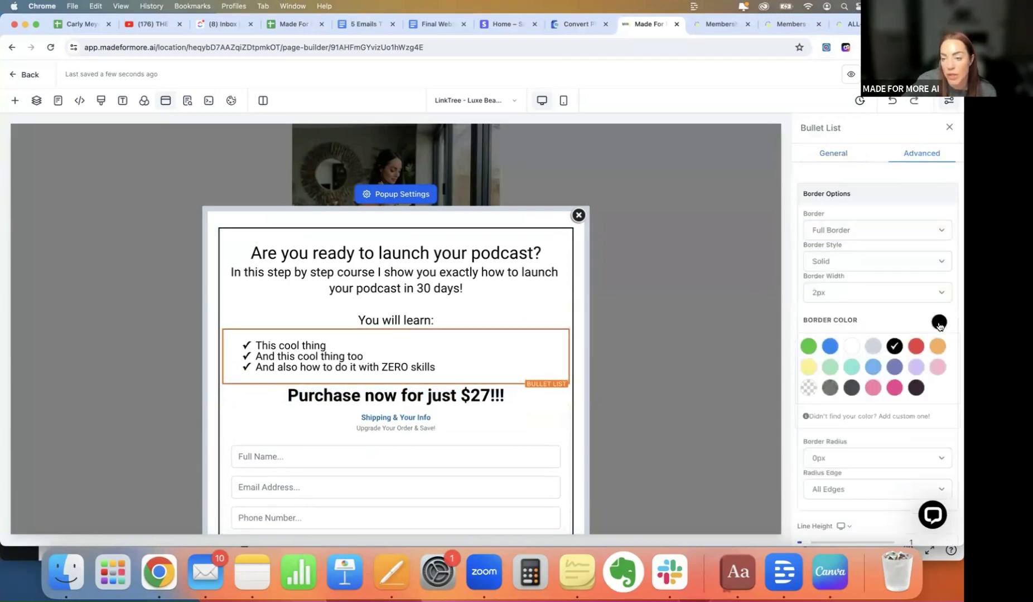
{"action": "left_click", "coordinate": [916, 346]}
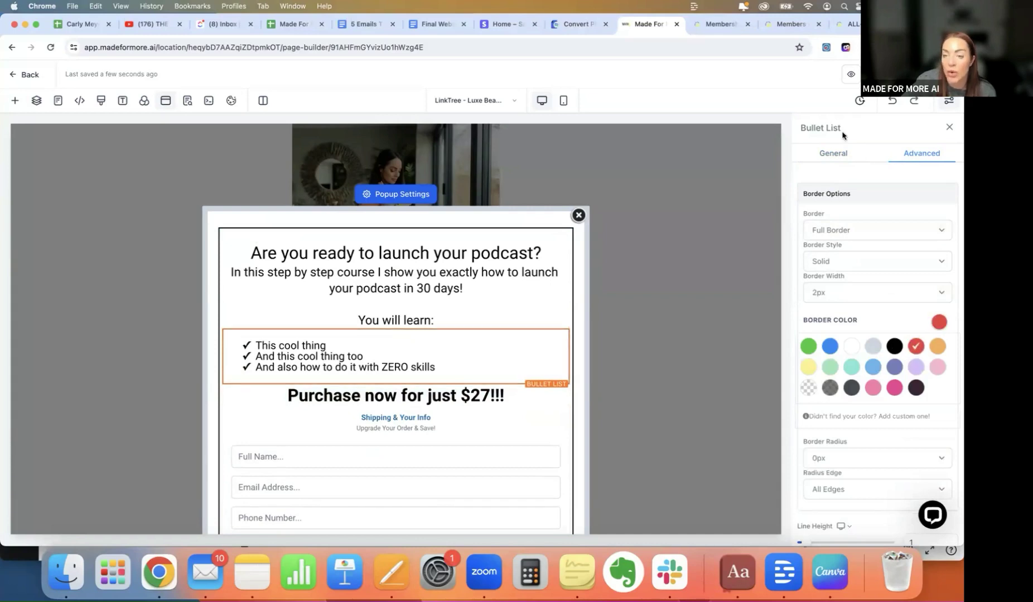
Set the bullet list's background color to red
{"action": "left_click", "coordinate": [829, 154]}
{"action": "left_click", "coordinate": [945, 239]}
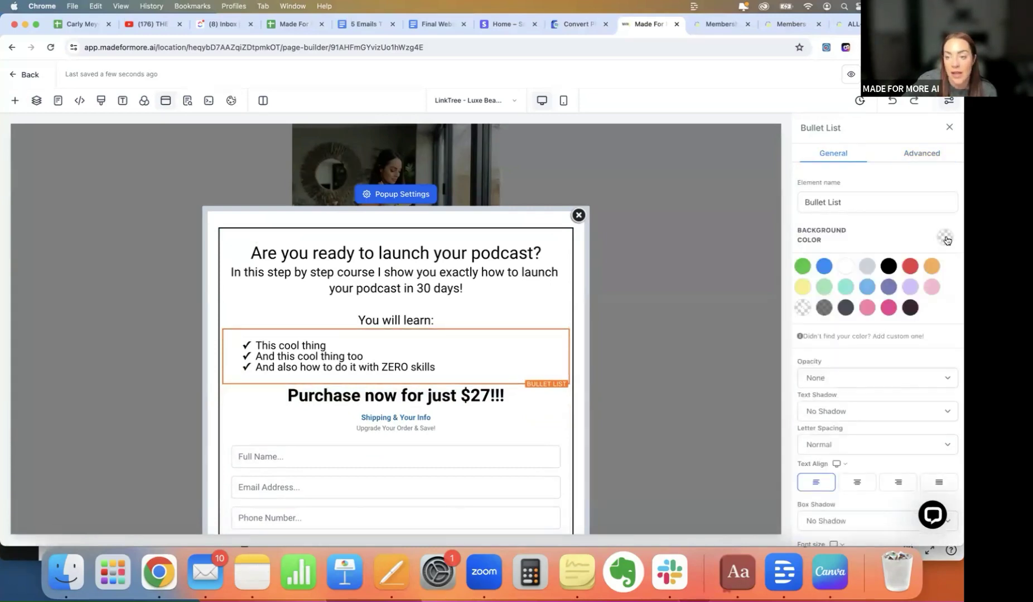
{"action": "left_click", "coordinate": [910, 267]}
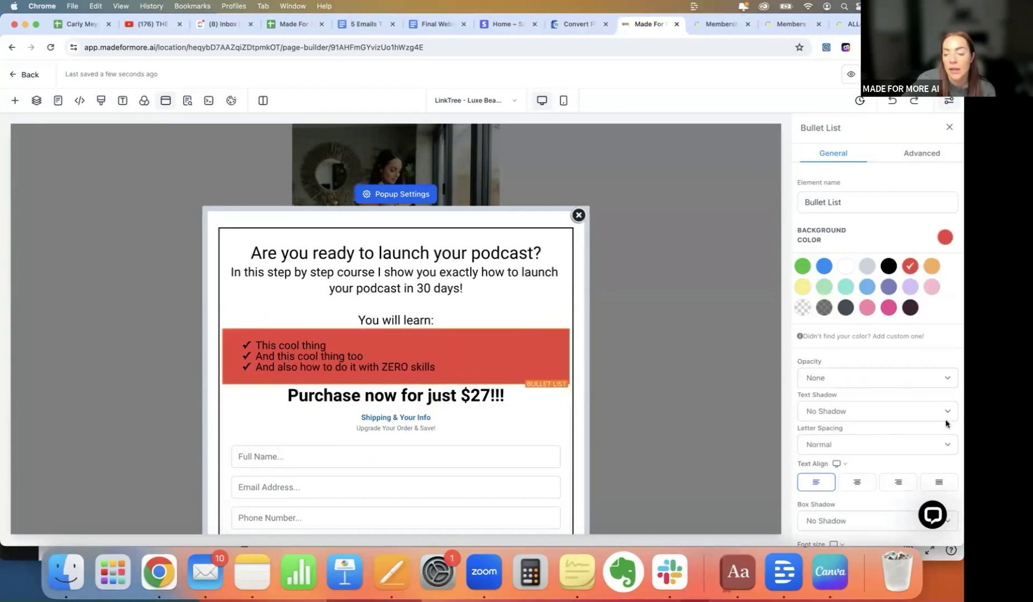
{"action": "scroll", "coordinate": [387, 325], "scroll_direction": "down", "scroll_amount": 3}
{"action": "scroll", "coordinate": [386, 325], "scroll_direction": "down", "scroll_amount": 3}
{"action": "scroll", "coordinate": [387, 325], "scroll_direction": "up", "scroll_amount": 4}
{"action": "scroll", "coordinate": [387, 325], "scroll_direction": "up", "scroll_amount": 3}
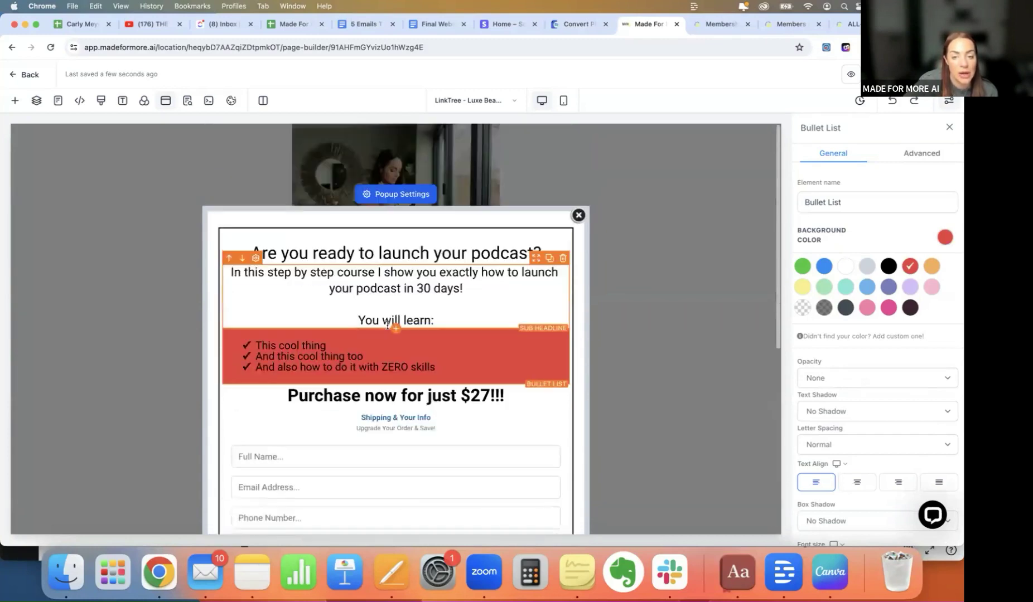
Check which domains can be selected for publishing the funnel, and dismiss the domain selection without saving
{"action": "scroll", "coordinate": [457, 362], "scroll_direction": "down", "scroll_amount": 1}
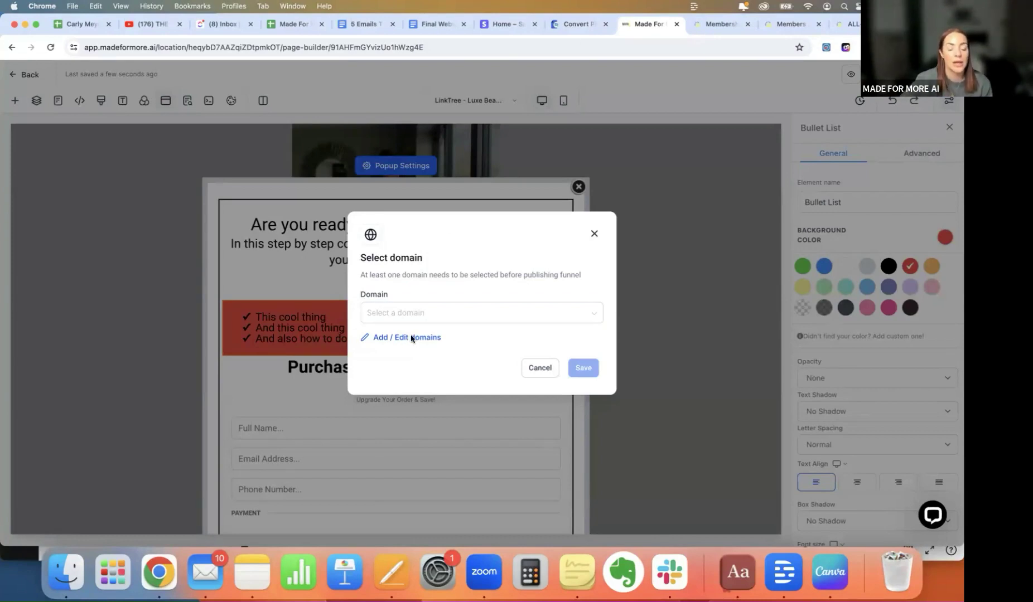
{"action": "left_click", "coordinate": [453, 317]}
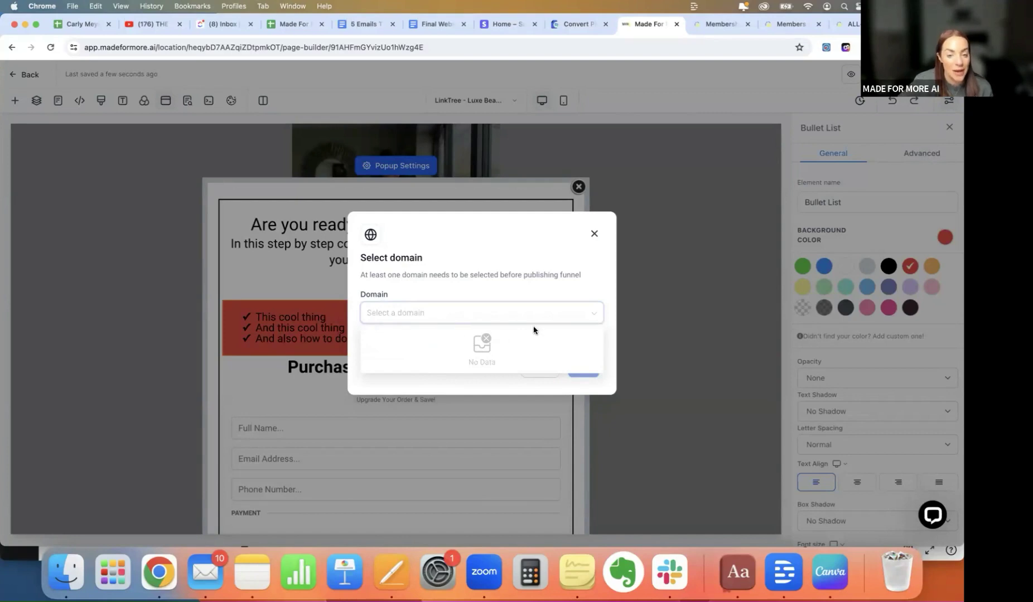
{"action": "left_click", "coordinate": [594, 232]}
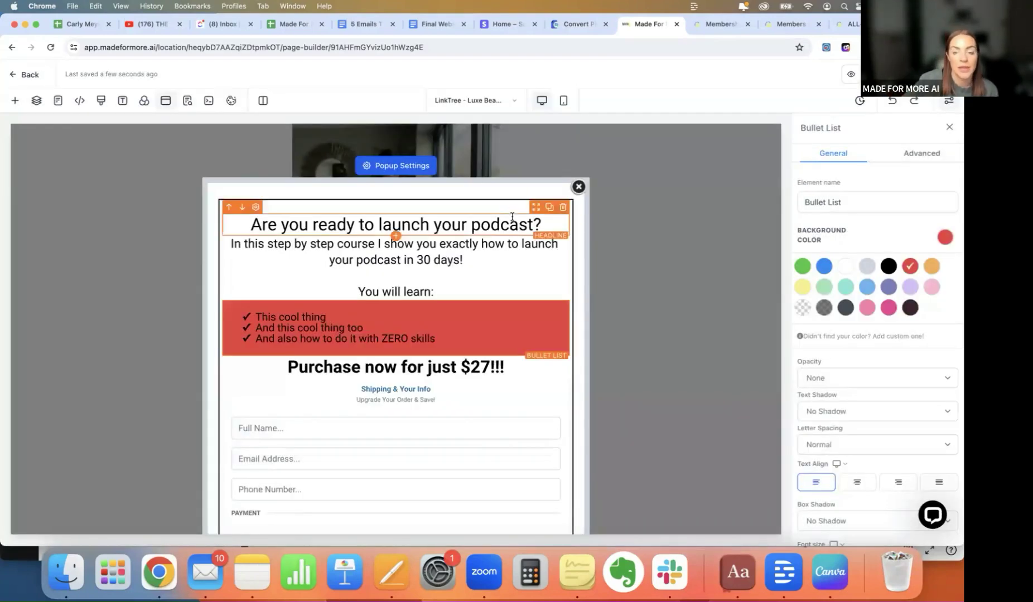
Close the popup and set the "purchase my course" button's font size to 22 px in mobile mode
{"action": "left_click", "coordinate": [579, 187]}
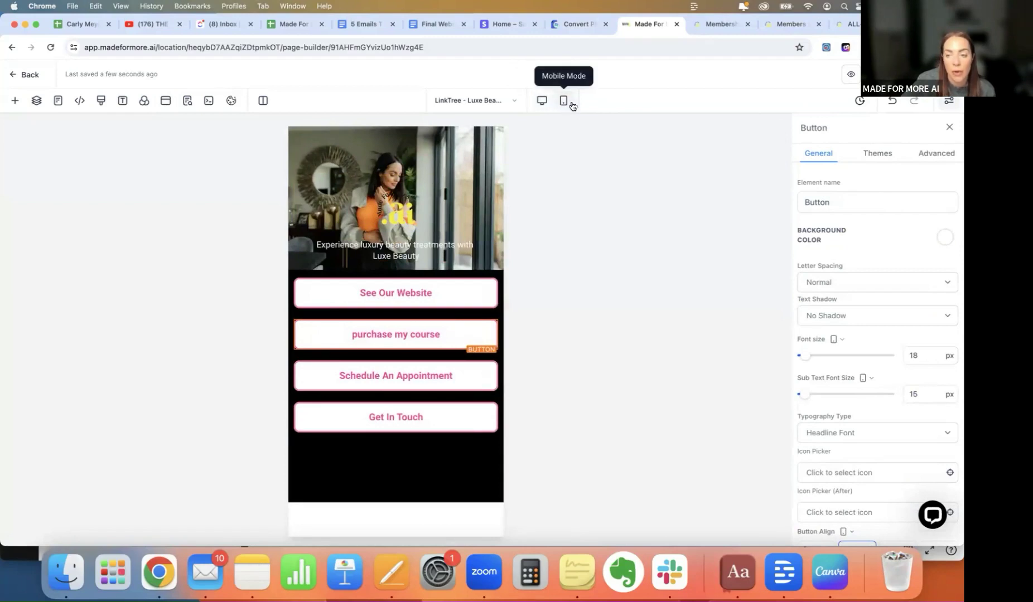
{"action": "left_click_drag", "start_coordinate": [810, 359], "coordinate": [805, 357]}
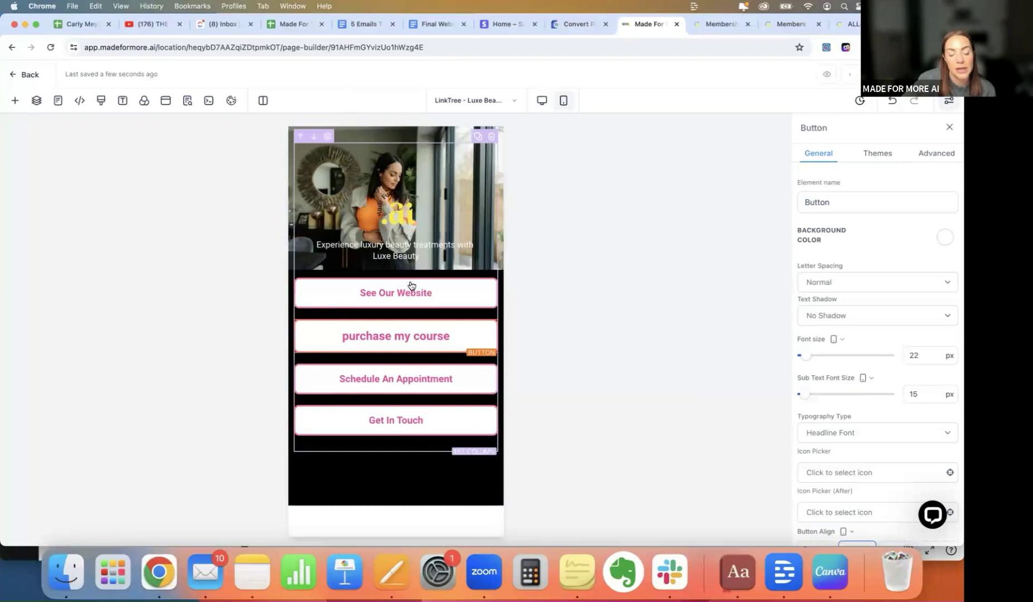
{"action": "mouse_move", "coordinate": [370, 341]}
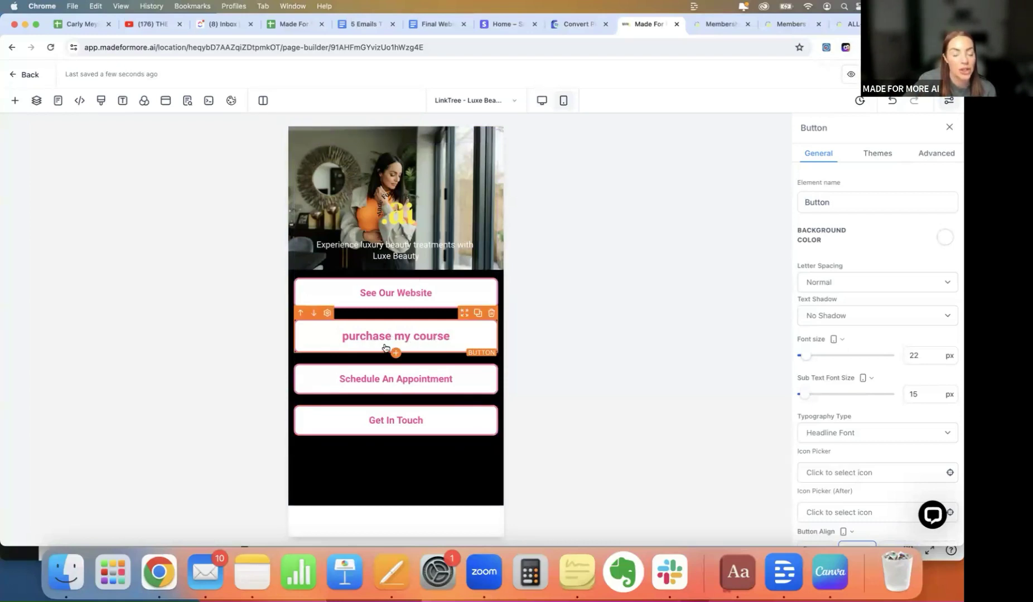
Leave the page editor and open the product list of the LinkTree - Luxe Beauty page
{"action": "left_click", "coordinate": [17, 75]}
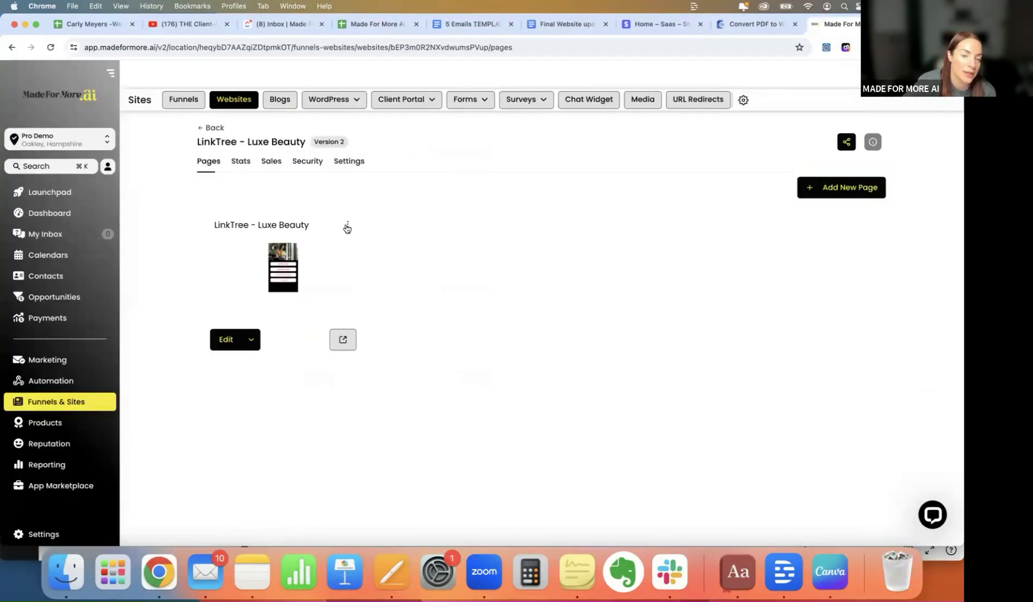
{"action": "left_click", "coordinate": [347, 225]}
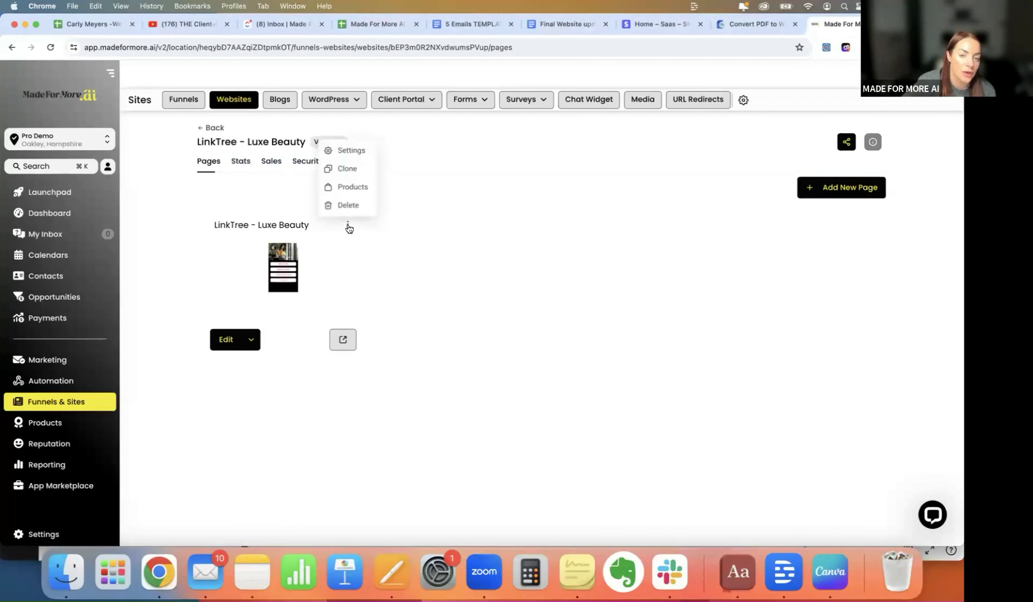
{"action": "left_click", "coordinate": [351, 187]}
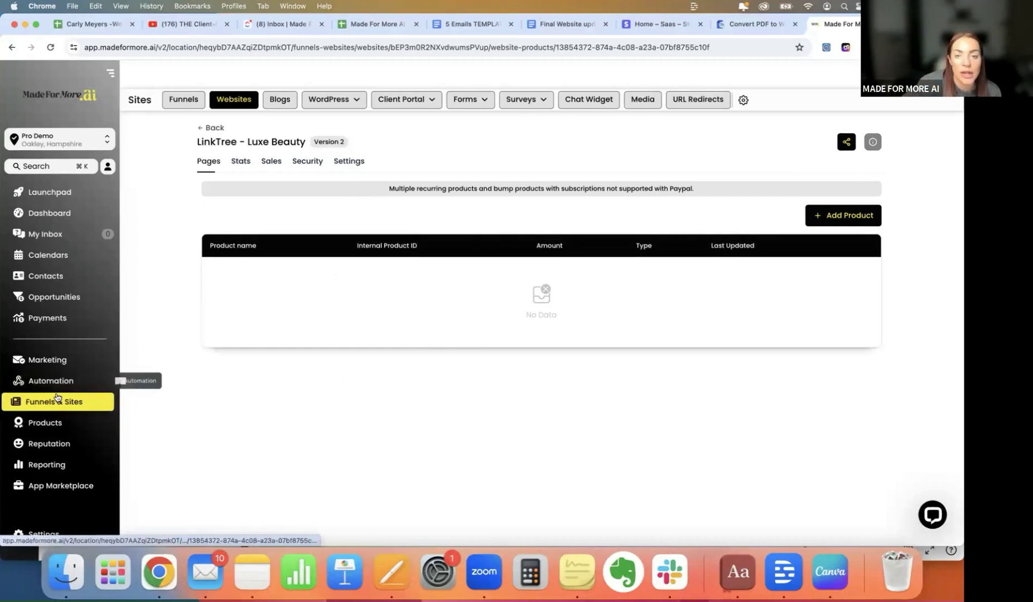
Start a new product in the payments product catalogue, titled "podcast course" with the description "skkasas"
{"action": "left_click", "coordinate": [55, 323]}
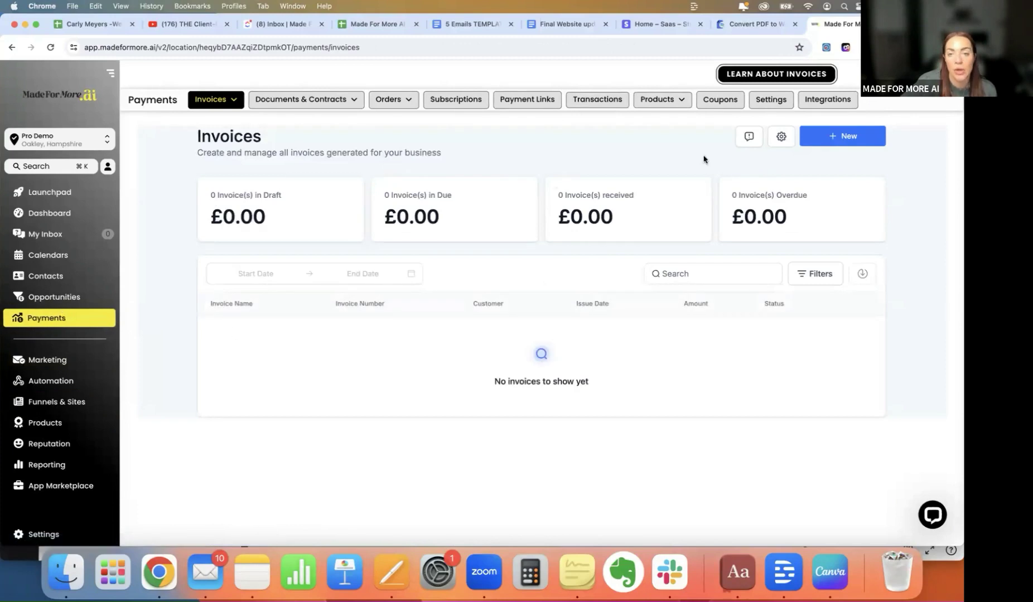
{"action": "mouse_move", "coordinate": [677, 103]}
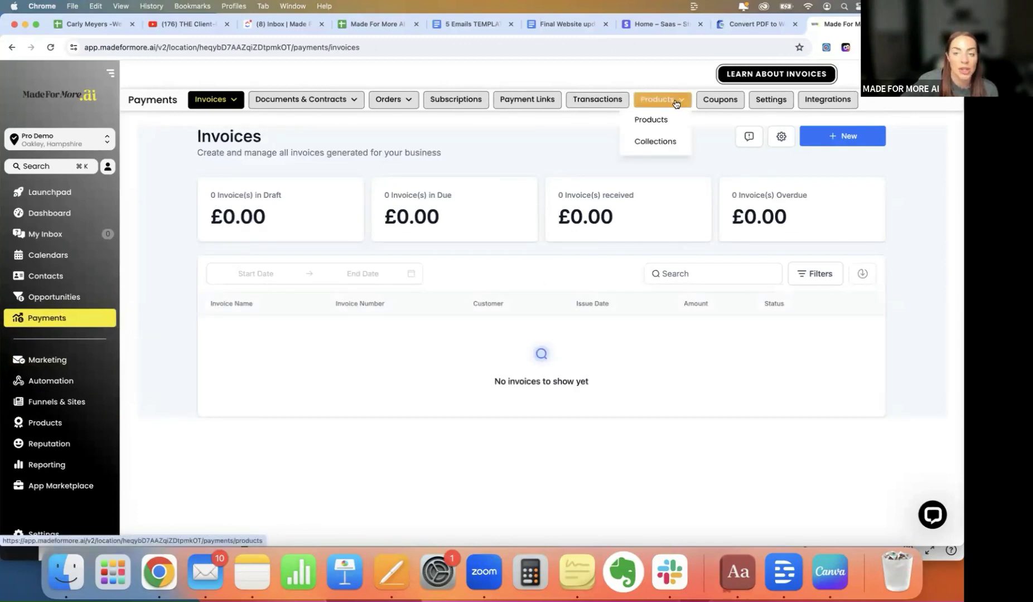
{"action": "left_click", "coordinate": [669, 122]}
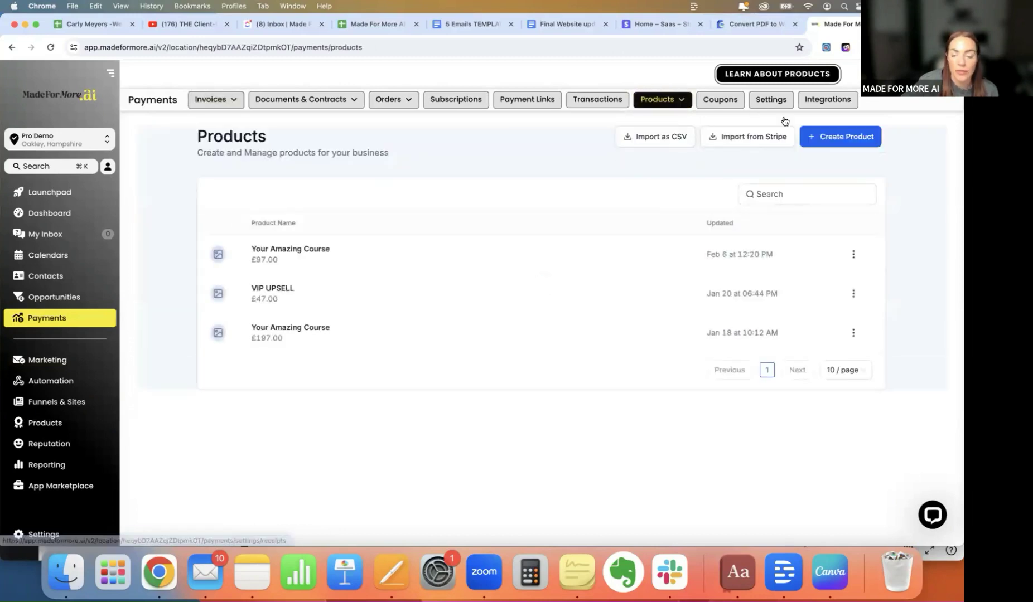
{"action": "left_click", "coordinate": [832, 140]}
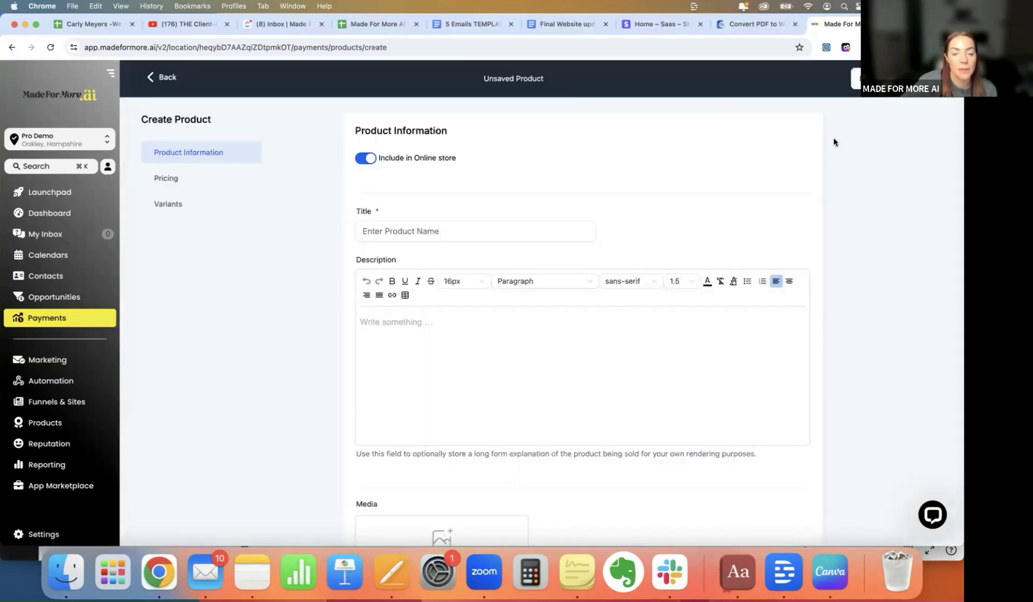
{"action": "left_click", "coordinate": [388, 229]}
{"action": "type", "text": "podca"}
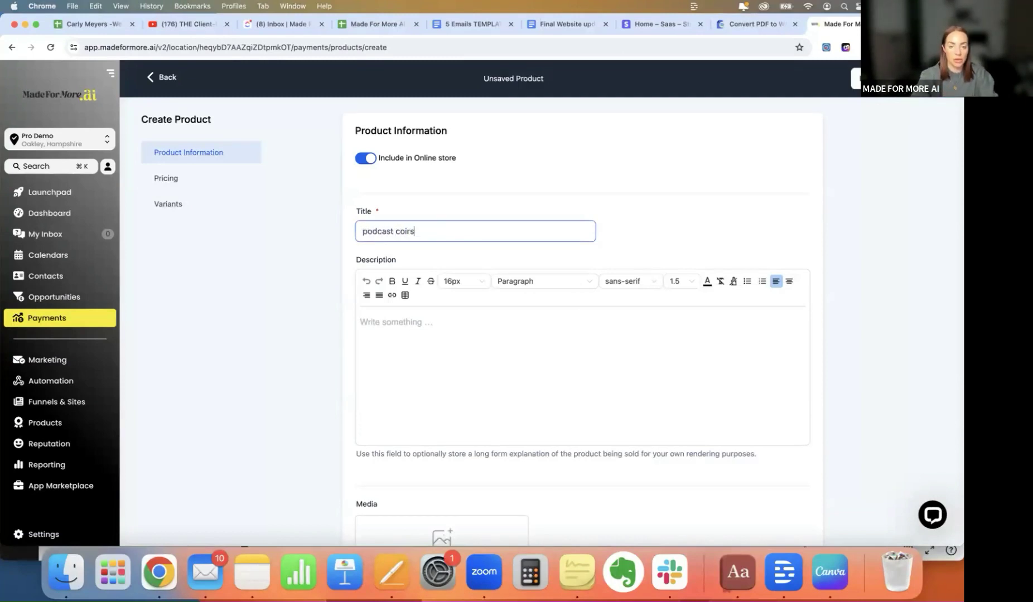
{"action": "type", "text": "st course"}
{"action": "left_click", "coordinate": [403, 332]}
{"action": "type", "text": "skkasas"}
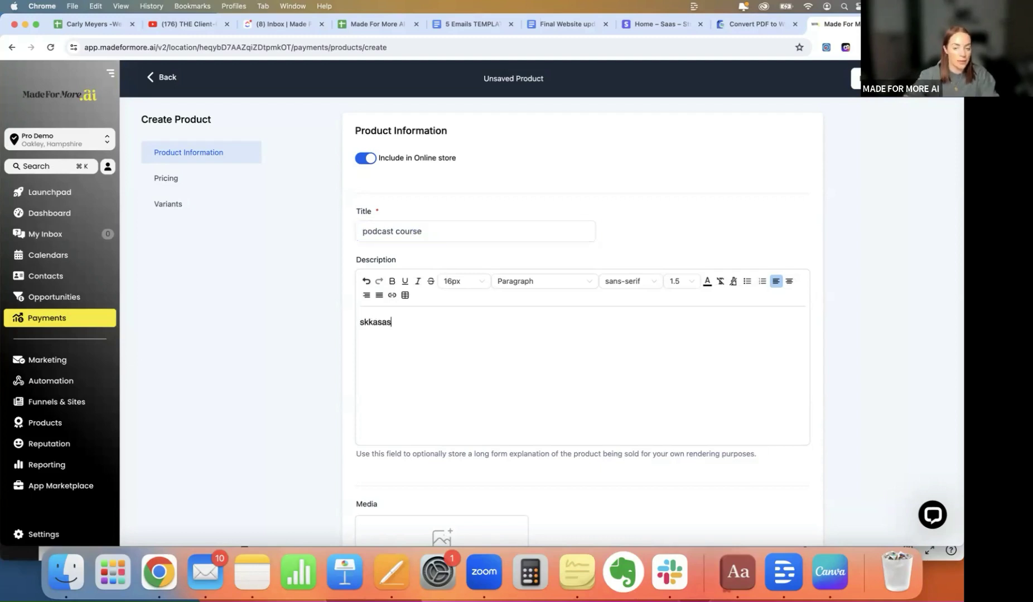
Expand the product's additional options and set its one-time price amount to 27 in GBP
{"action": "scroll", "coordinate": [503, 385], "scroll_direction": "down", "scroll_amount": 5}
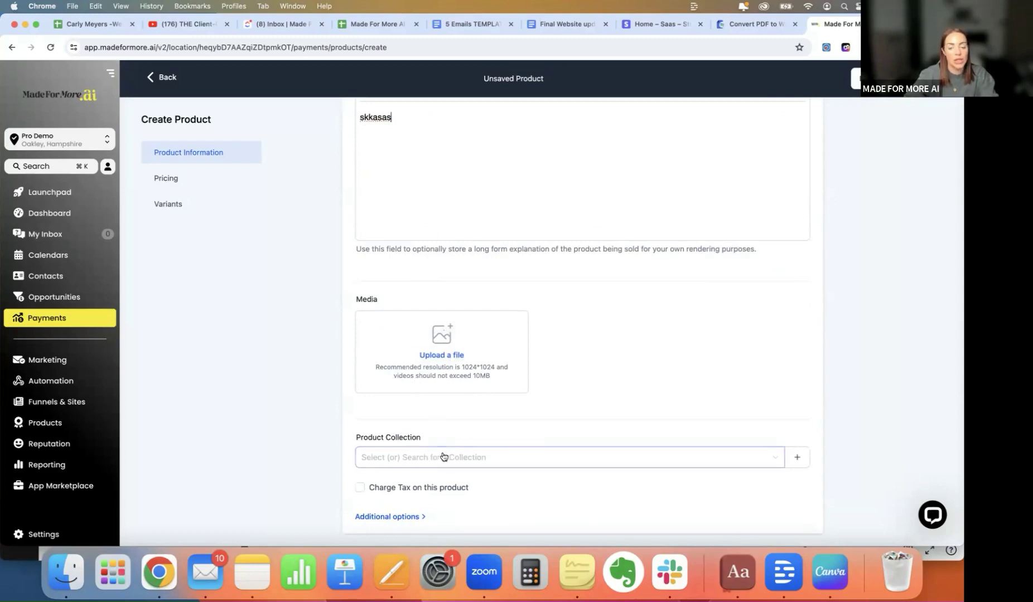
{"action": "scroll", "coordinate": [452, 469], "scroll_direction": "down", "scroll_amount": 1}
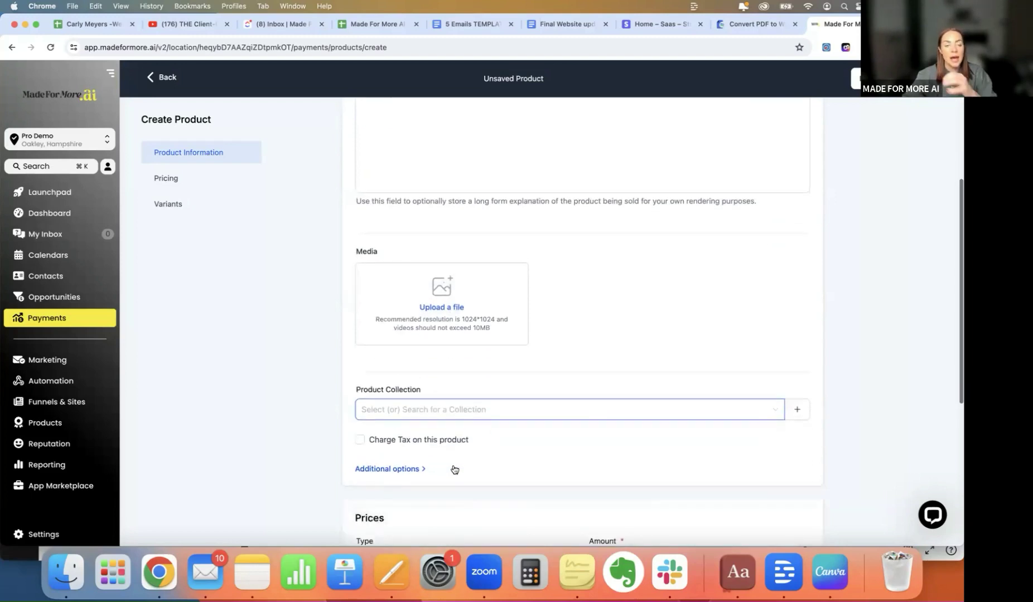
{"action": "left_click", "coordinate": [409, 467]}
{"action": "scroll", "coordinate": [505, 438], "scroll_direction": "down", "scroll_amount": 5}
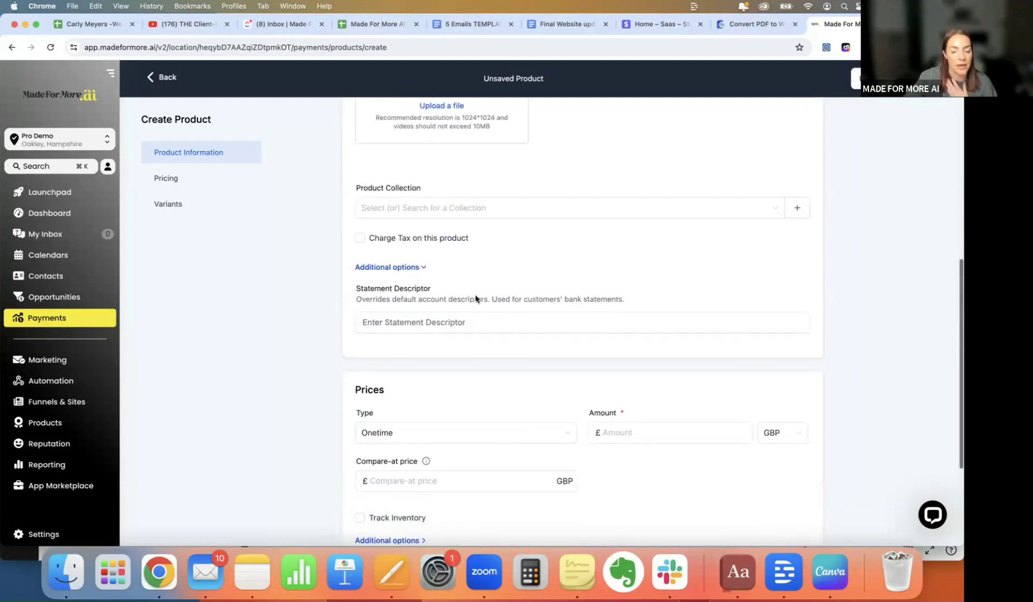
{"action": "left_click", "coordinate": [610, 435]}
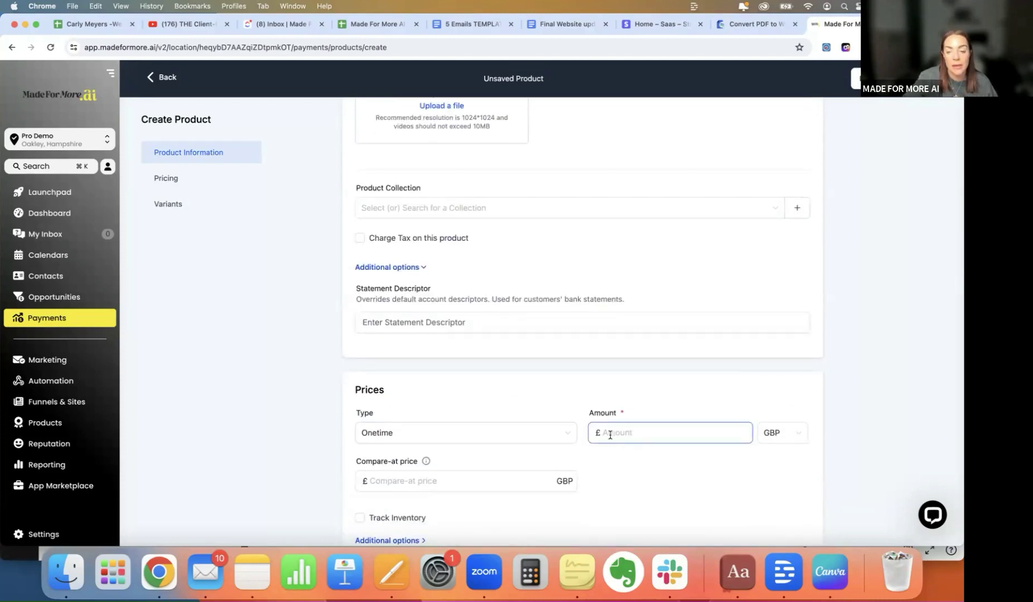
{"action": "type", "text": "27"}
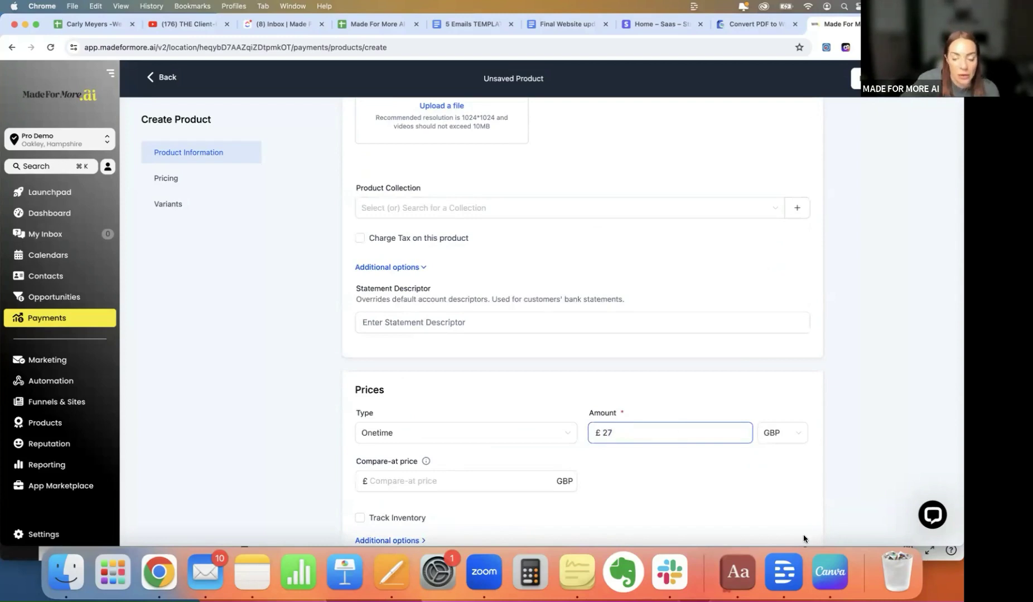
{"action": "left_click", "coordinate": [792, 434]}
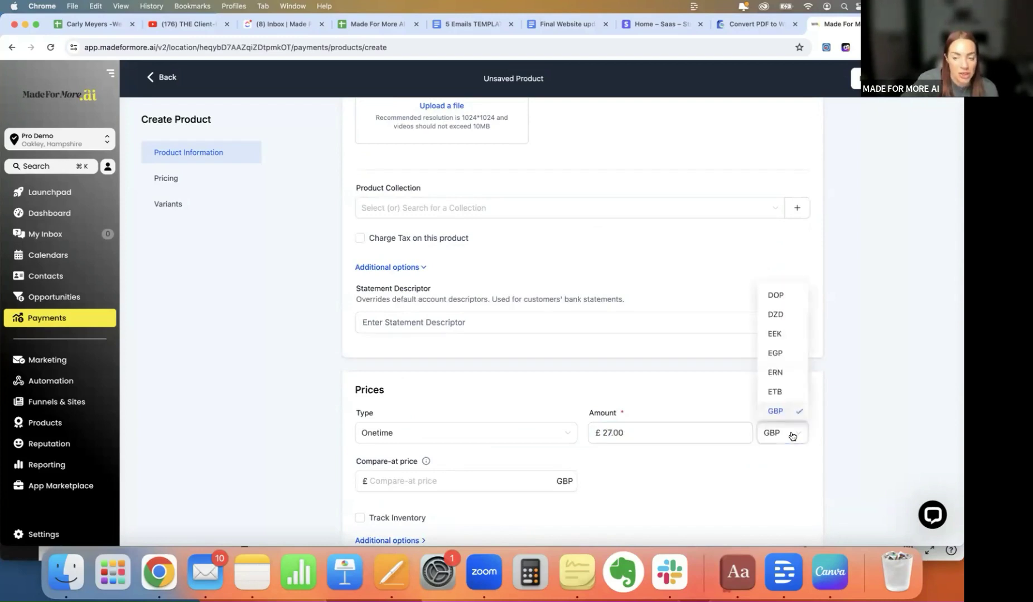
{"action": "left_click", "coordinate": [779, 476]}
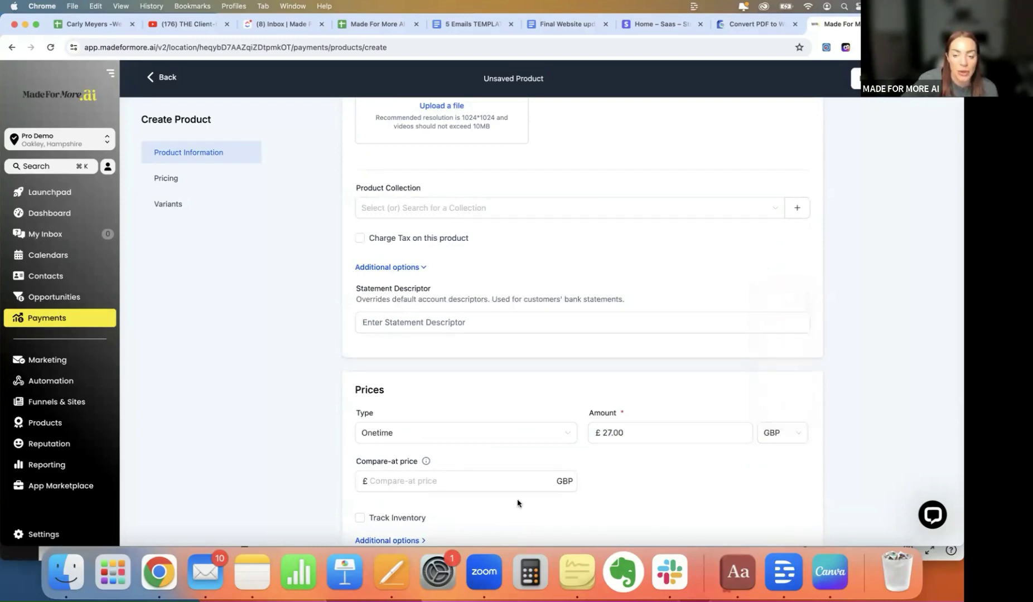
Set the compare-at price to £500 and turn on inventory tracking for the product
{"action": "left_click", "coordinate": [392, 484]}
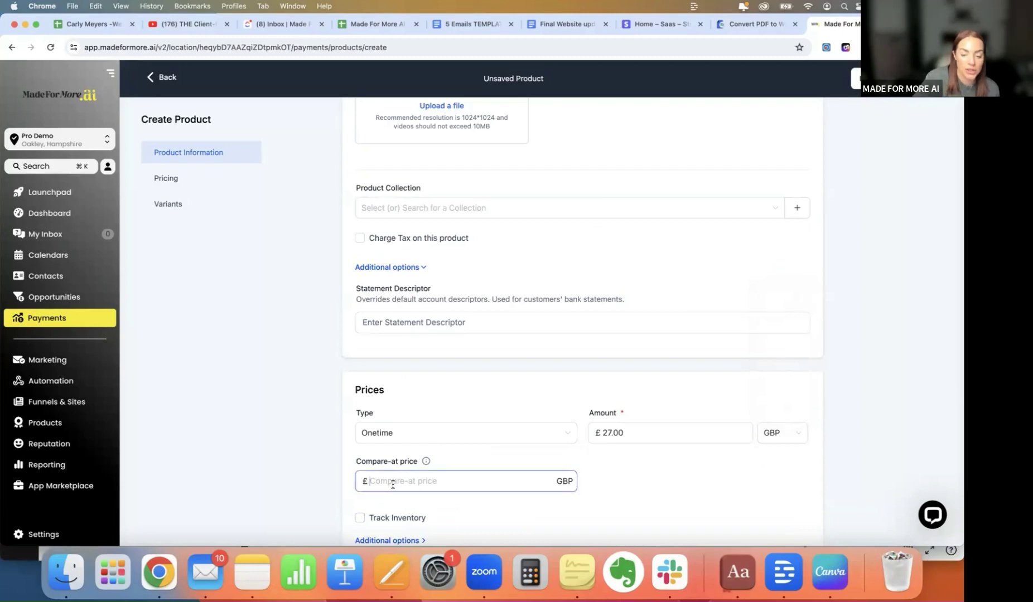
{"action": "type", "text": "5"}
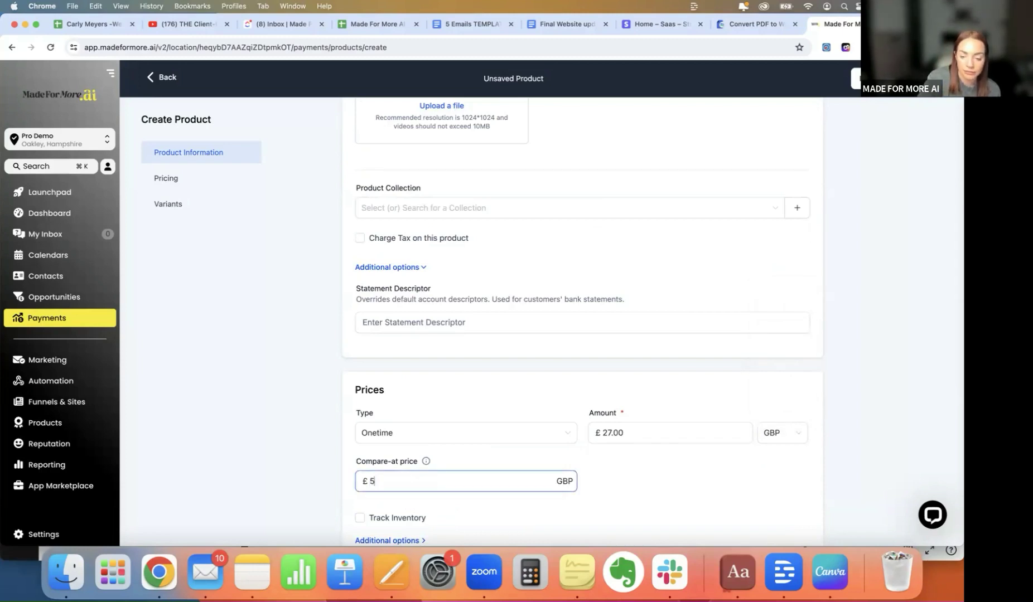
{"action": "type", "text": "00"}
{"action": "left_click", "coordinate": [490, 524]}
{"action": "left_click", "coordinate": [387, 481]}
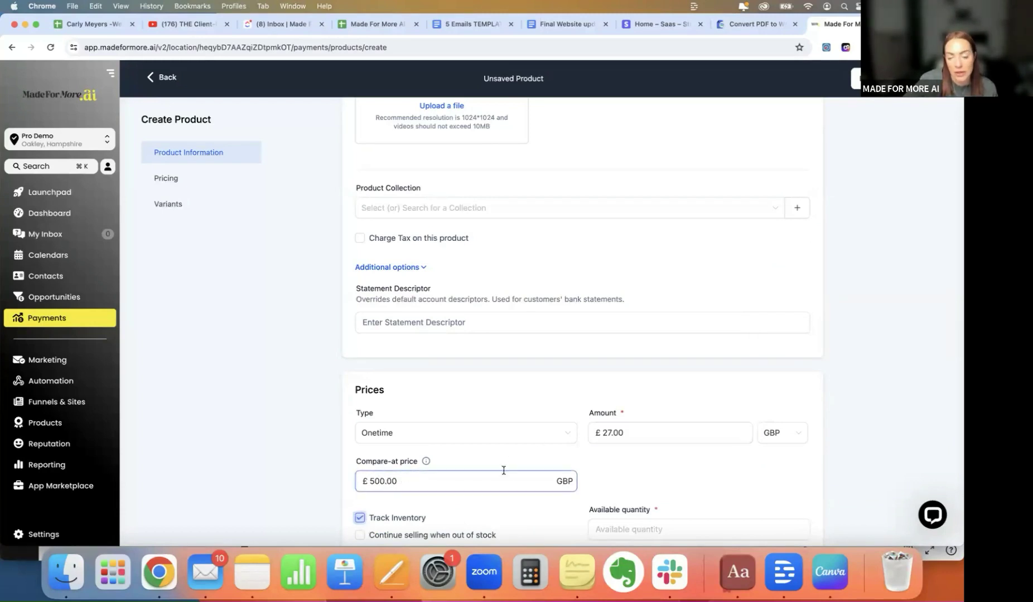
Set the product's available quantity to 20 and save the product
{"action": "scroll", "coordinate": [401, 478], "scroll_direction": "down", "scroll_amount": 2}
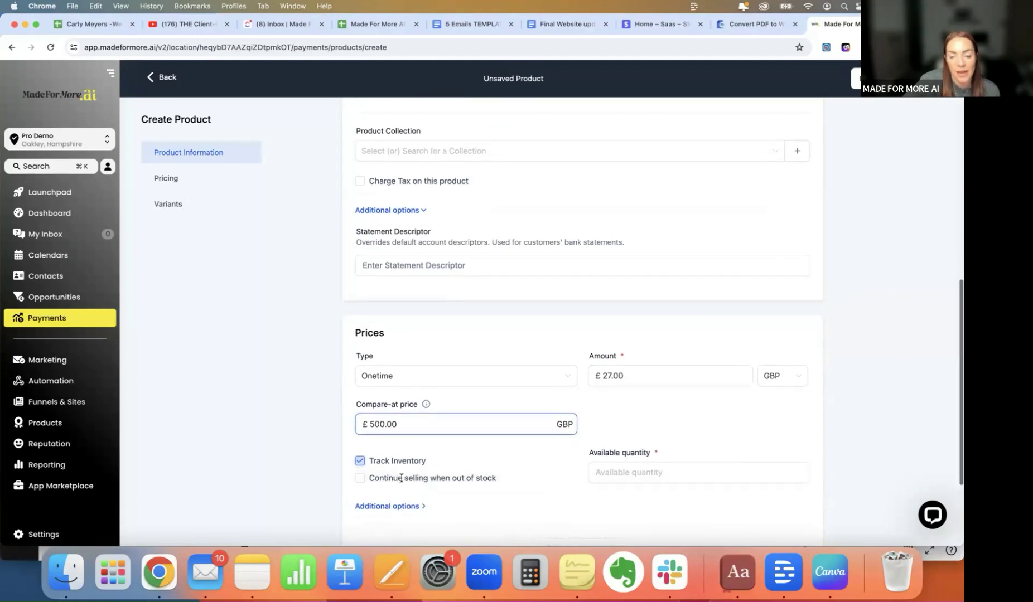
{"action": "left_click", "coordinate": [609, 475]}
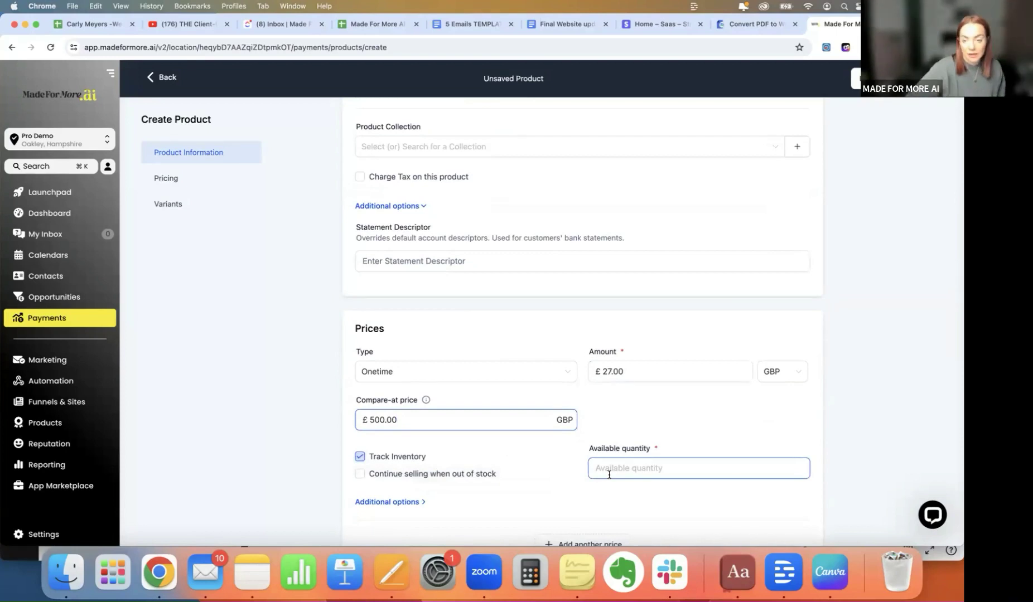
{"action": "left_click", "coordinate": [609, 474]}
{"action": "type", "text": "20"}
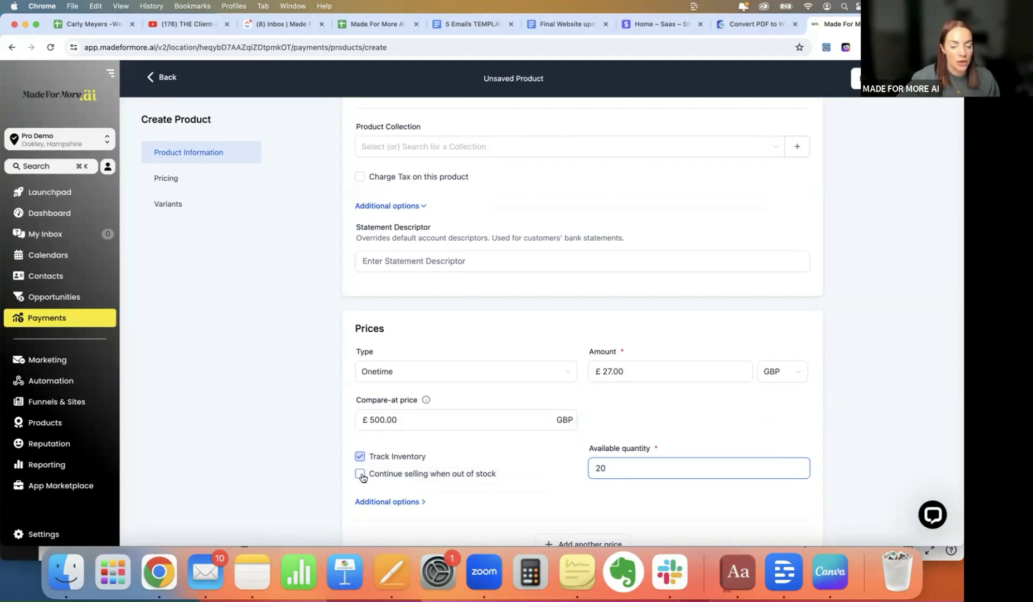
{"action": "scroll", "coordinate": [559, 480], "scroll_direction": "down", "scroll_amount": 3}
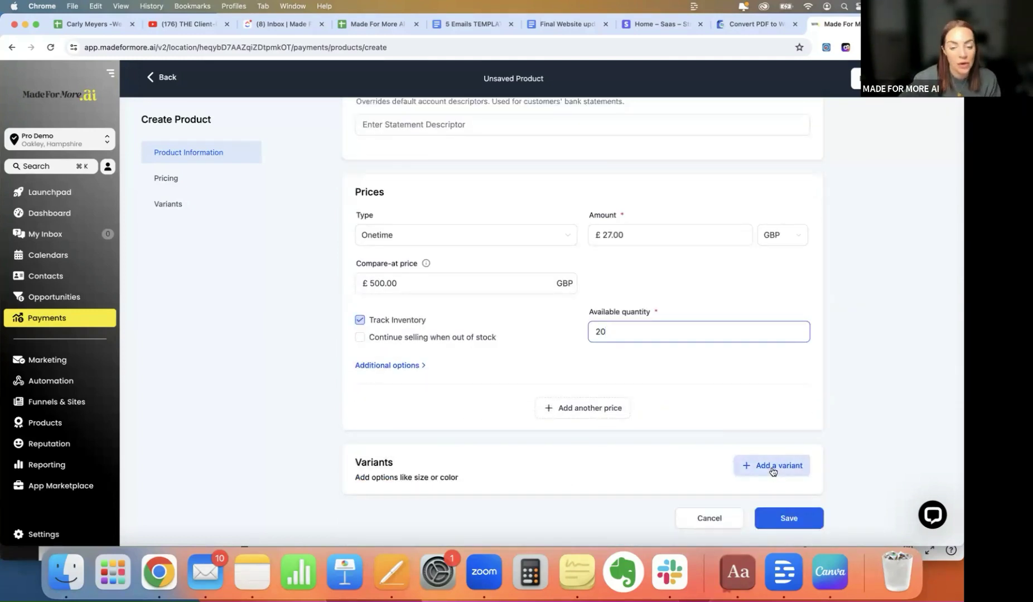
{"action": "left_click", "coordinate": [788, 520]}
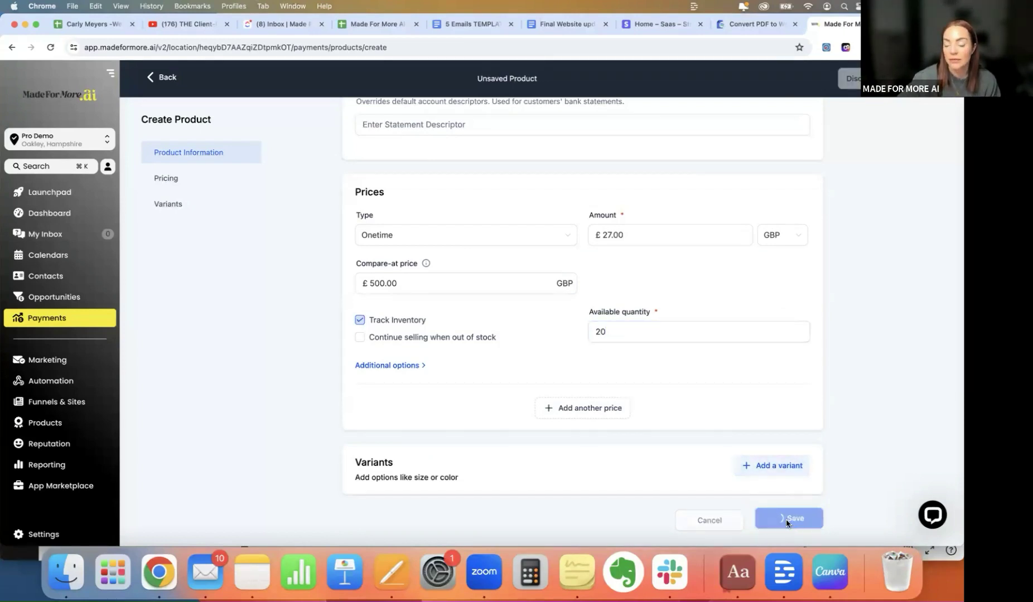
Return to the LinkTree - Luxe Beauty website and start adding a product to its page
{"action": "left_click", "coordinate": [54, 409]}
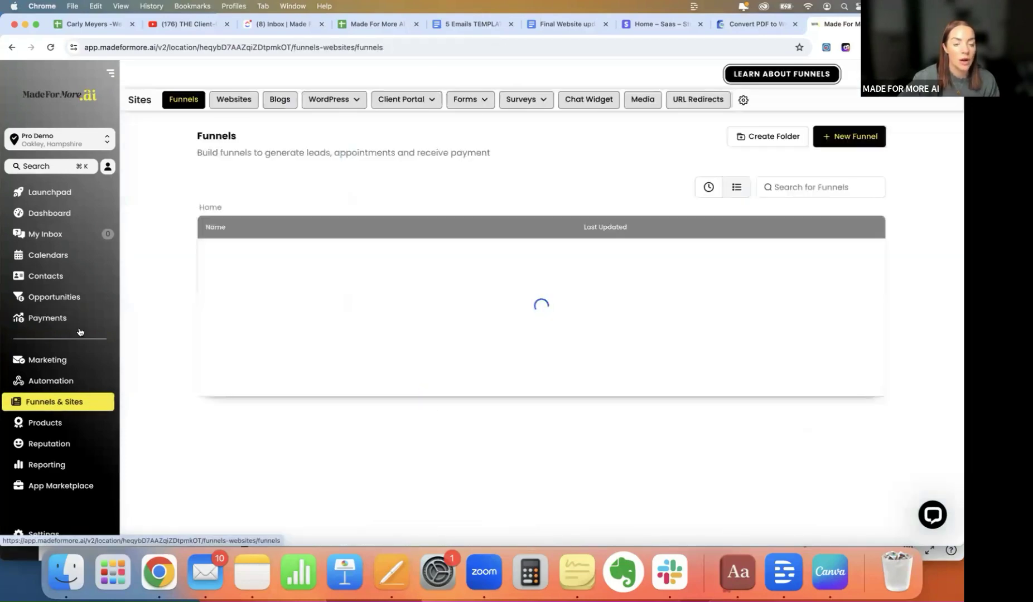
{"action": "left_click", "coordinate": [234, 100]}
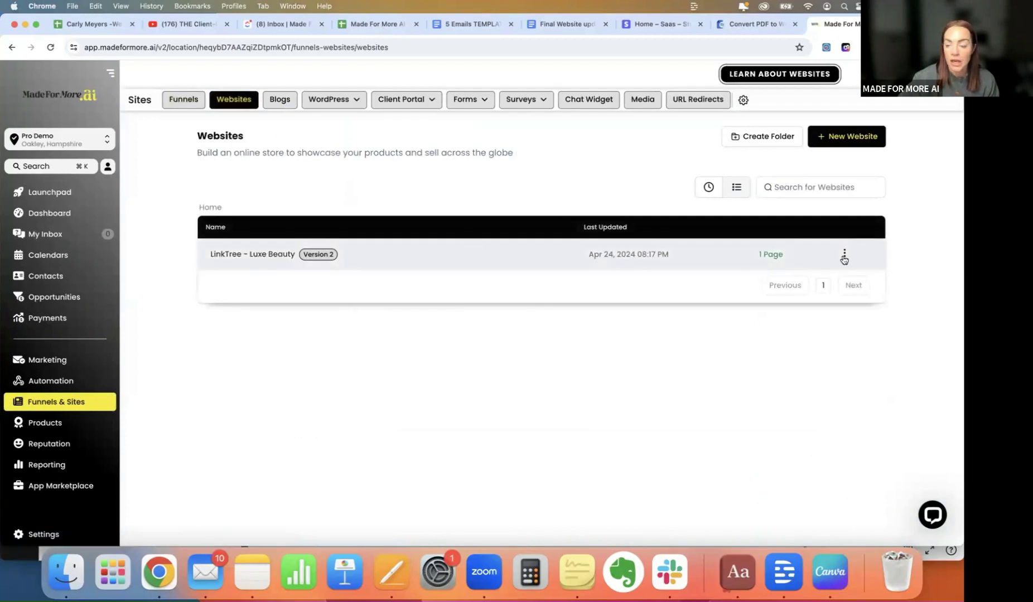
{"action": "left_click", "coordinate": [249, 255]}
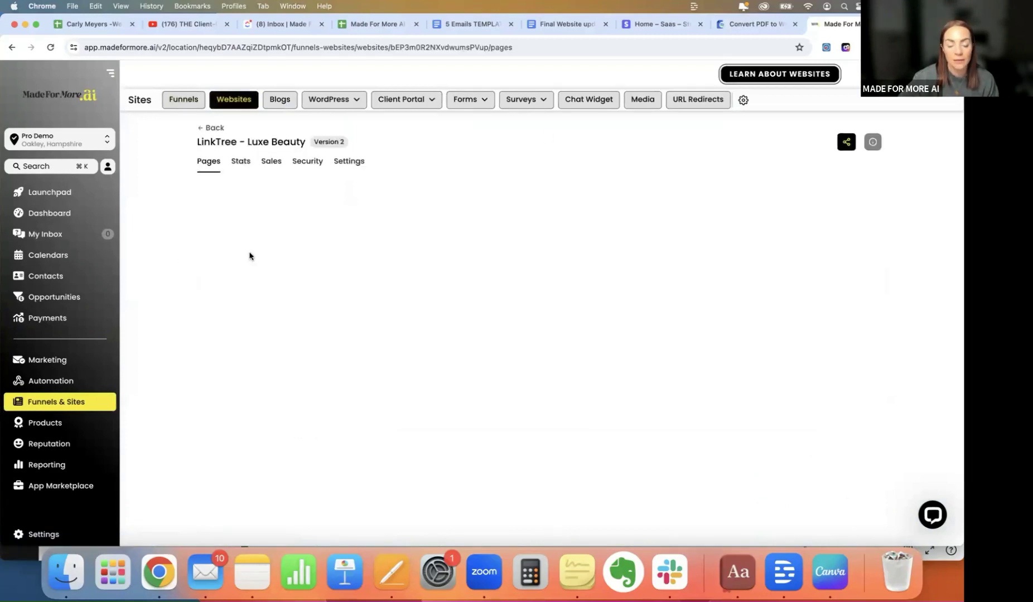
{"action": "left_click", "coordinate": [348, 226]}
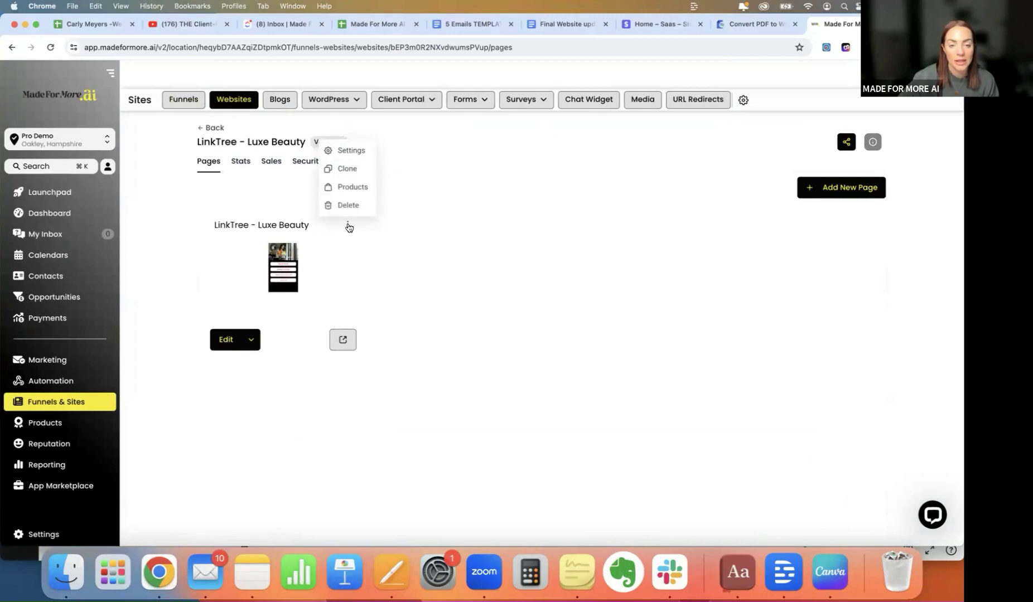
{"action": "left_click", "coordinate": [346, 187]}
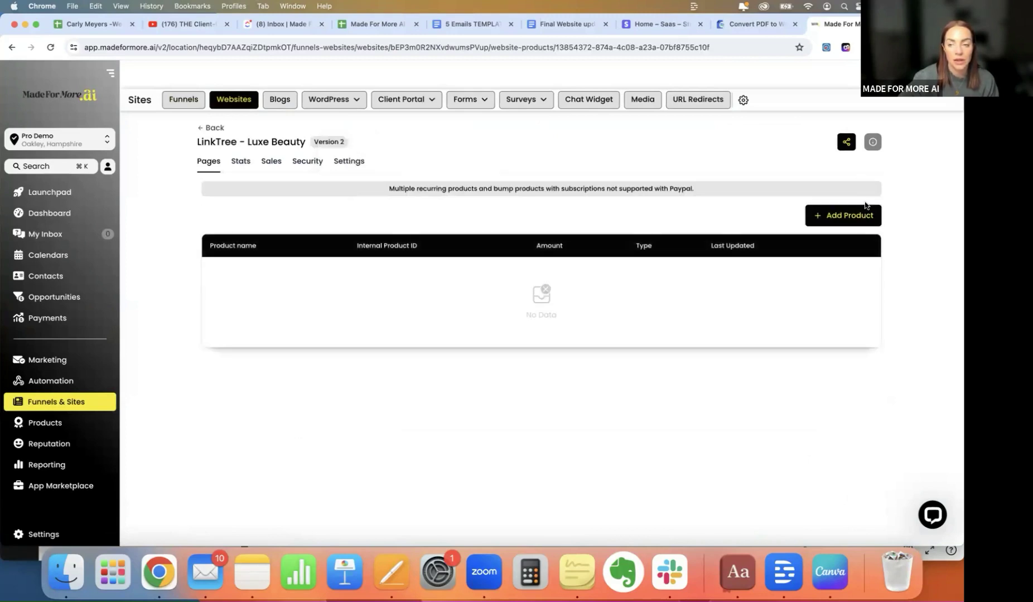
{"action": "left_click", "coordinate": [842, 217]}
Choose the podcast course product and its "podcast course @ 27" price for the page
{"action": "left_click", "coordinate": [345, 274]}
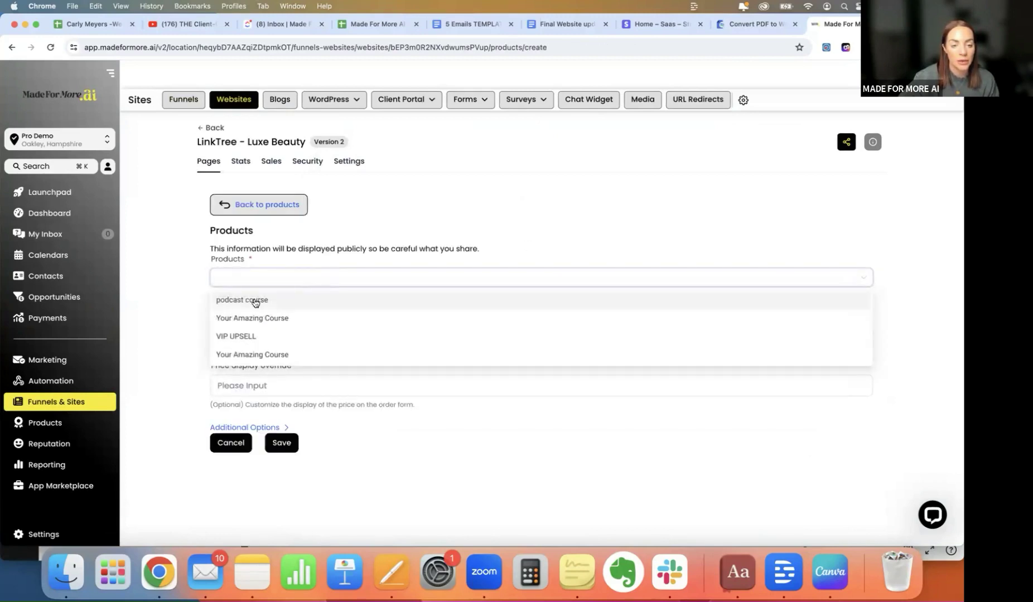
{"action": "left_click", "coordinate": [256, 302]}
{"action": "left_click", "coordinate": [248, 335]}
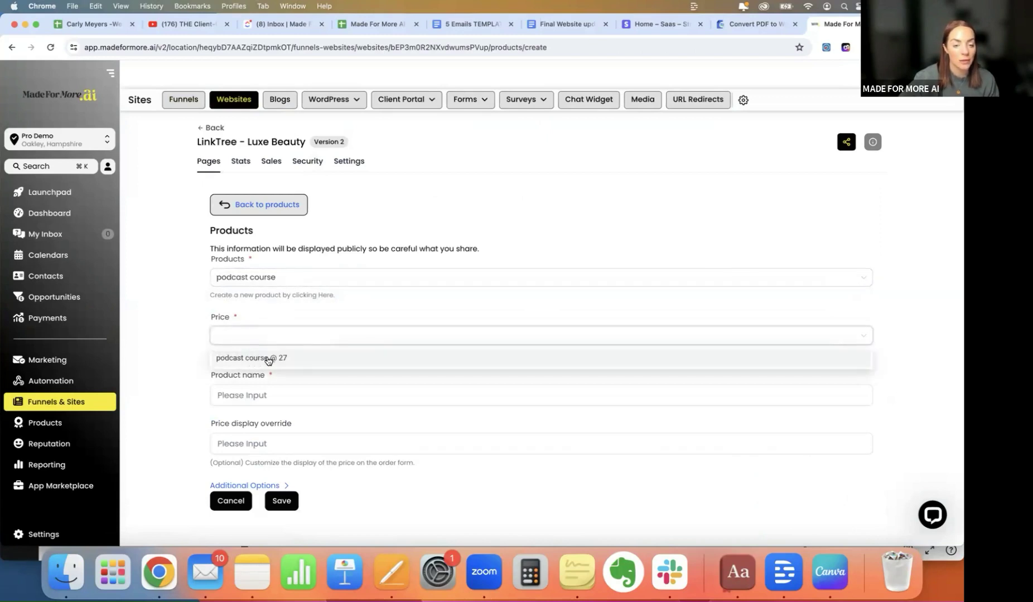
{"action": "left_click", "coordinate": [266, 360]}
Change the page product's name to "Podcast course - Payment plan"
{"action": "left_click", "coordinate": [282, 394]}
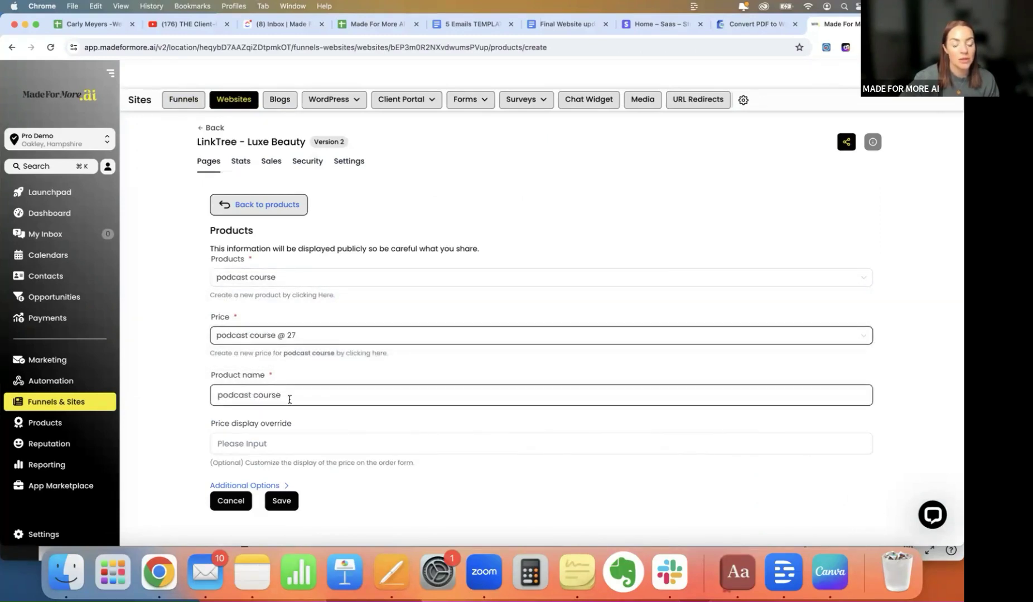
{"action": "left_click", "coordinate": [219, 394]}
{"action": "key", "text": "BackSpace"}
{"action": "type", "text": "P"}
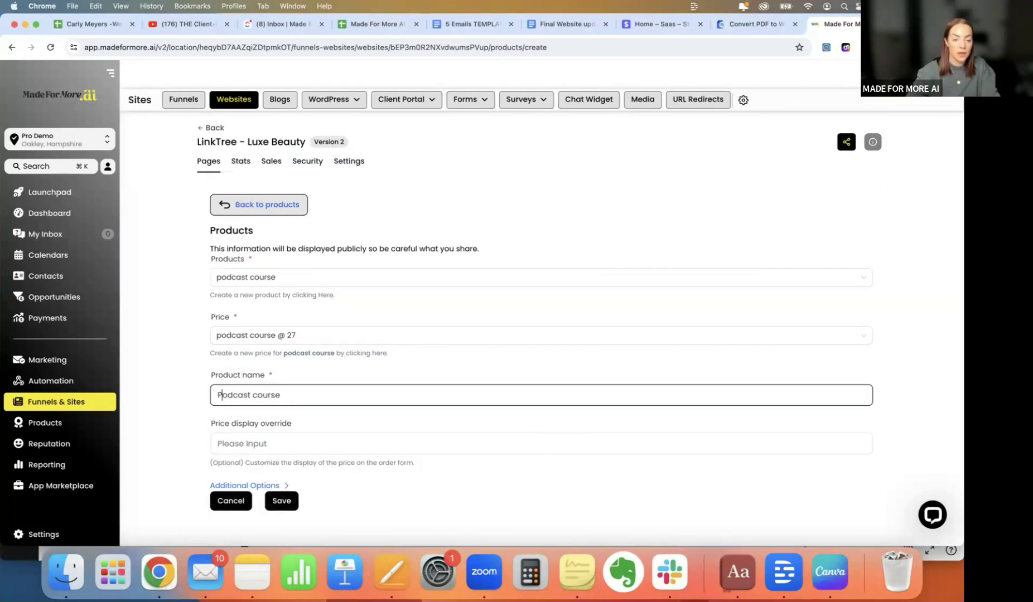
{"action": "left_click", "coordinate": [288, 401]}
{"action": "type", "text": "- Paymen"}
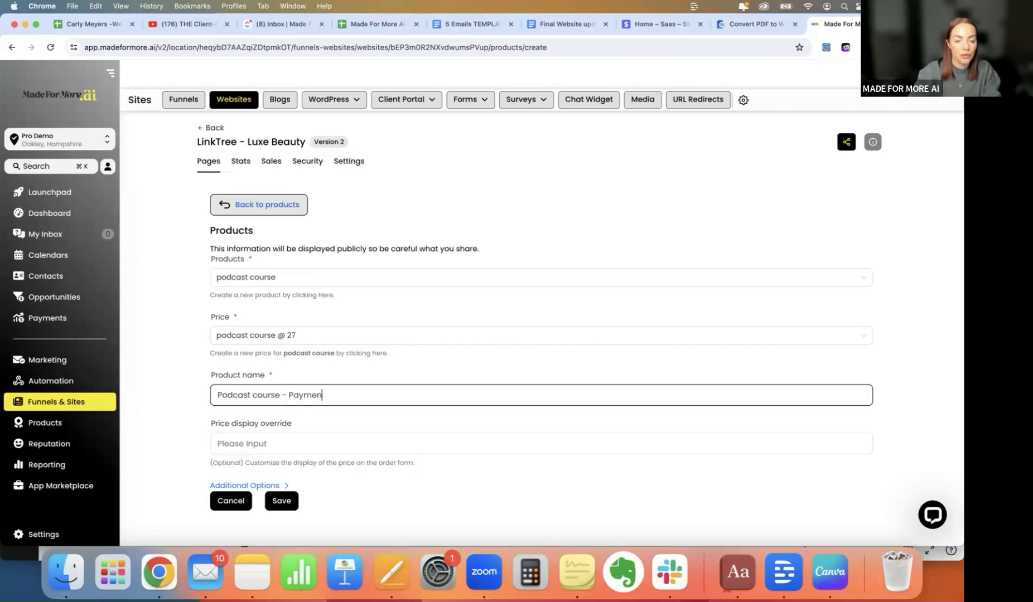
{"action": "type", "text": "t plan"}
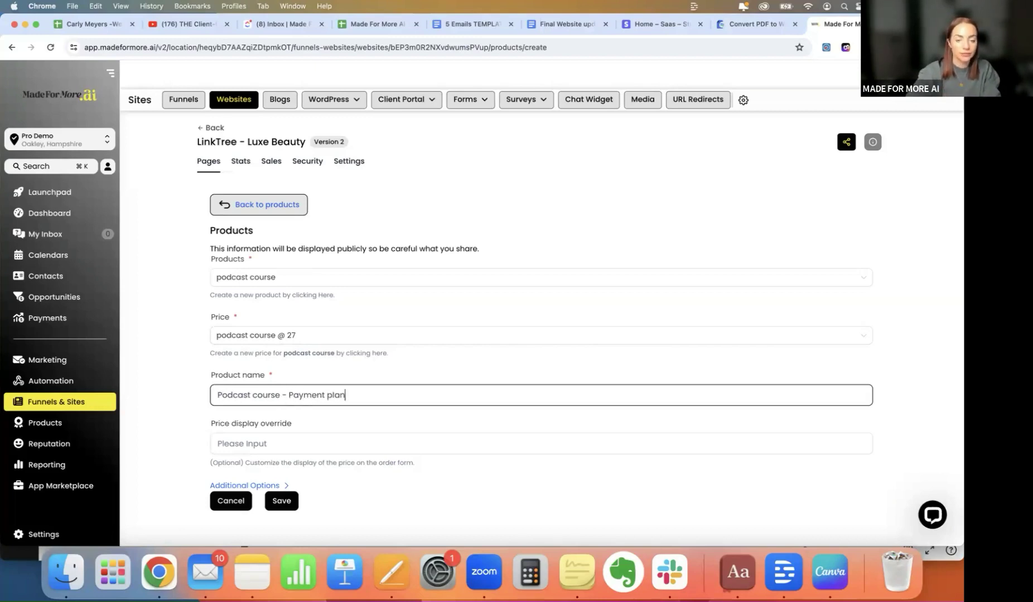
Show the page product's additional options and save the product to the page
{"action": "scroll", "coordinate": [384, 475], "scroll_direction": "down", "scroll_amount": 1}
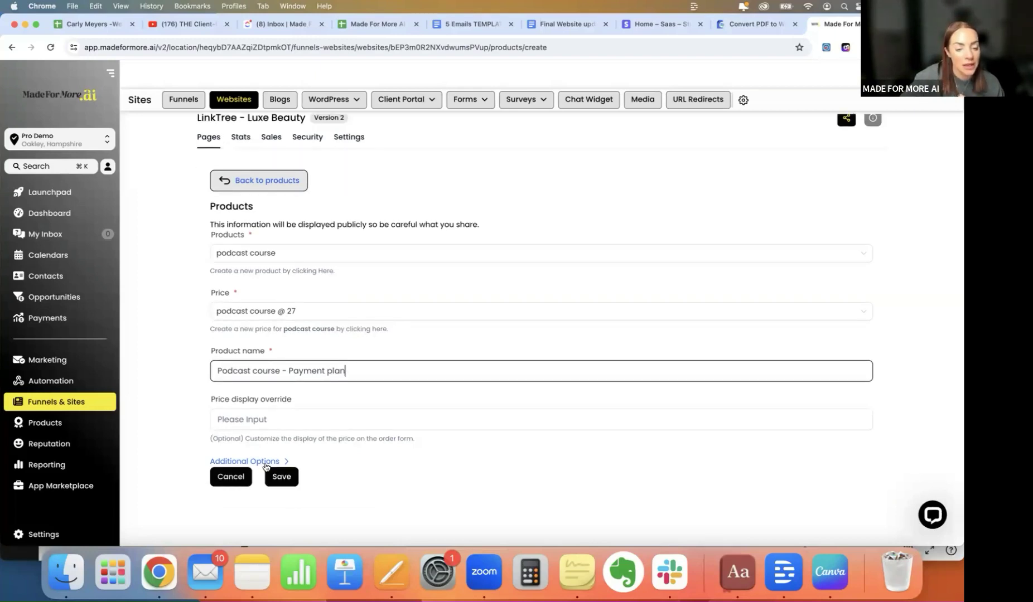
{"action": "left_click", "coordinate": [263, 464]}
{"action": "scroll", "coordinate": [325, 457], "scroll_direction": "down", "scroll_amount": 3}
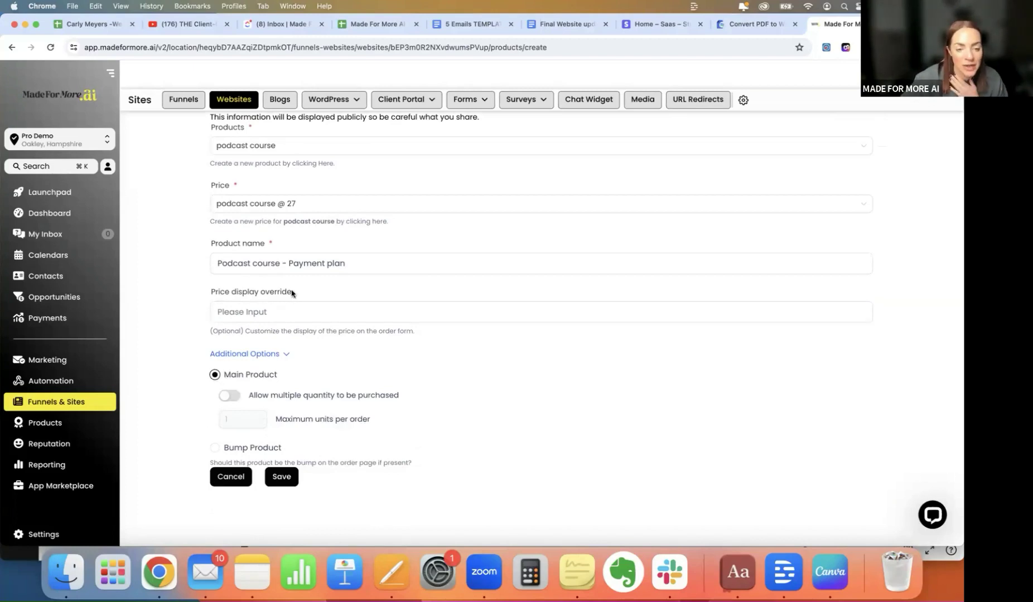
{"action": "left_click", "coordinate": [281, 477]}
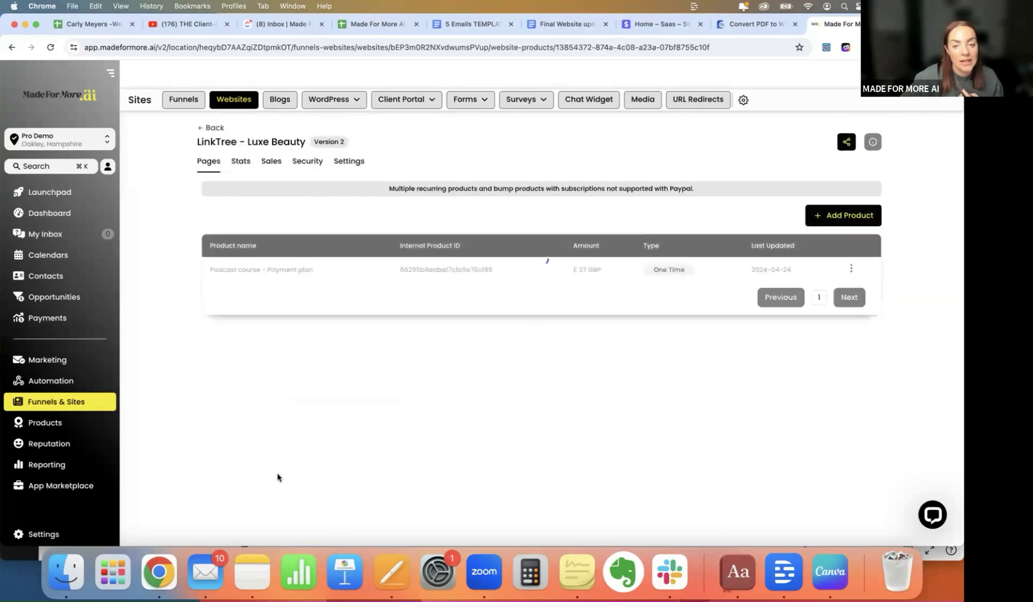
Reopen the LinkTree - Luxe Beauty website from the websites list and preview its page
{"action": "left_click", "coordinate": [209, 132]}
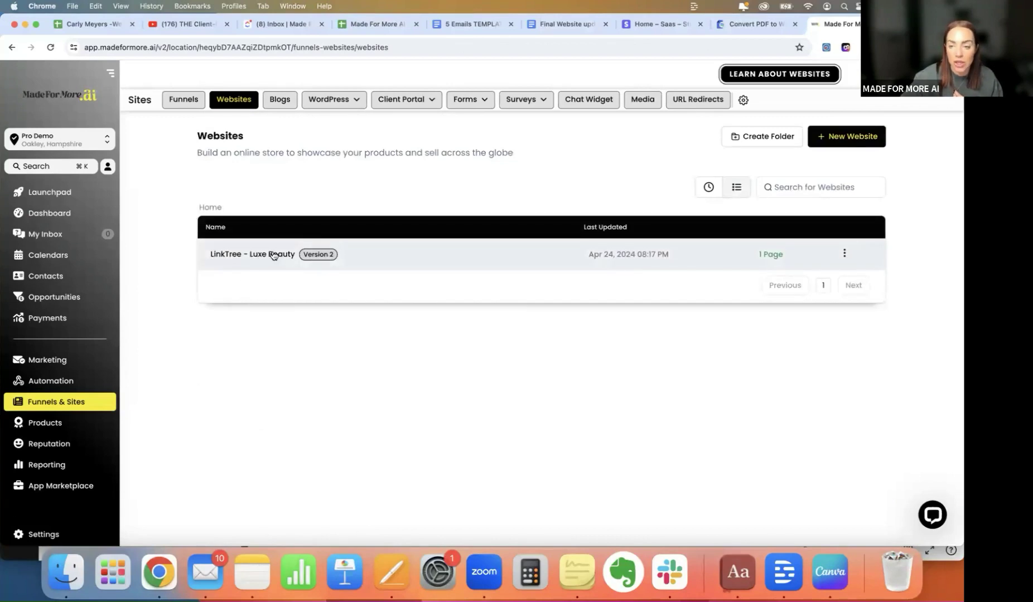
{"action": "left_click", "coordinate": [844, 254]}
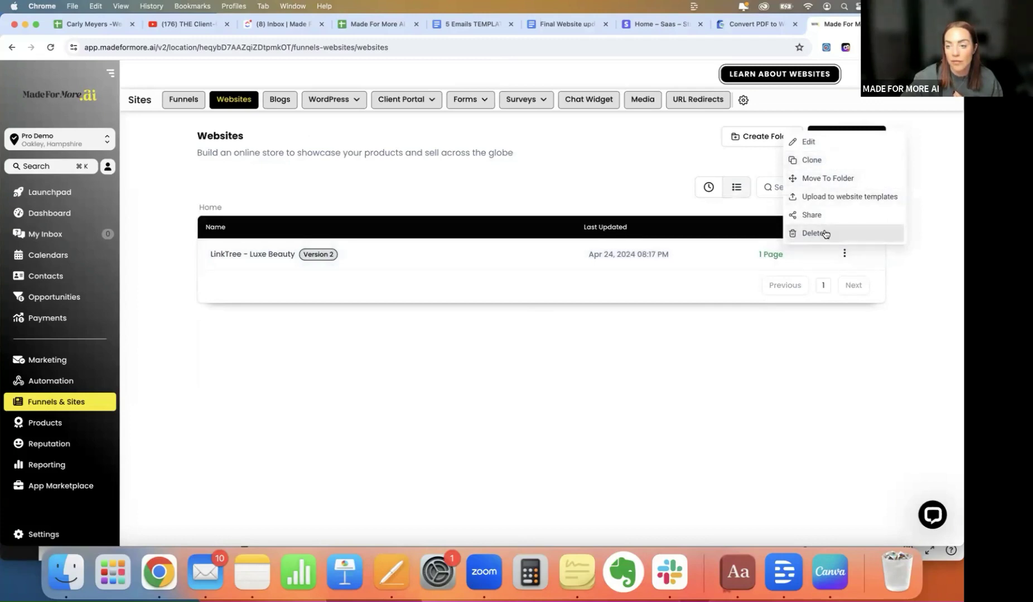
{"action": "left_click", "coordinate": [244, 256]}
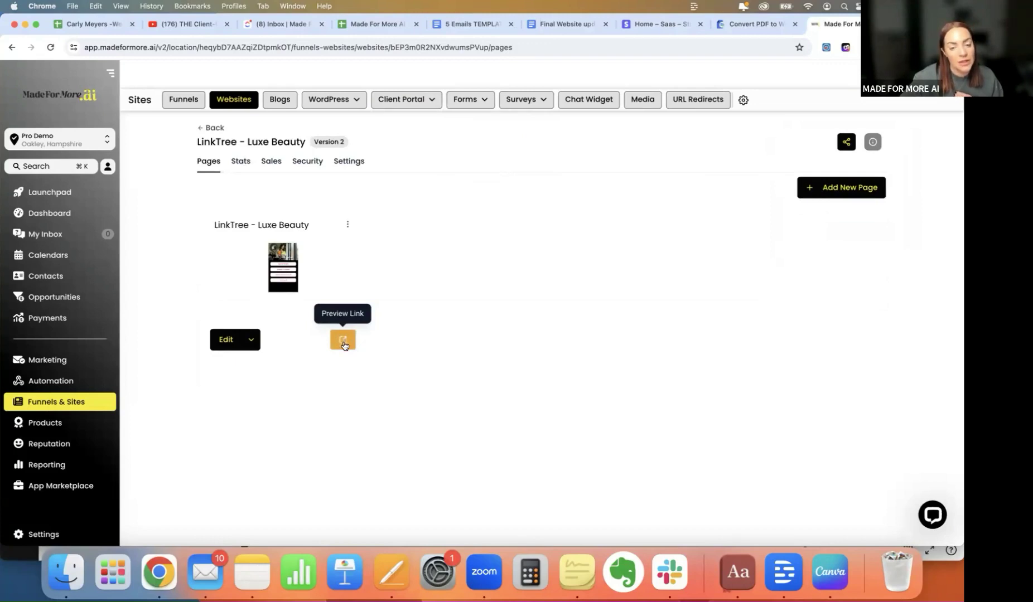
{"action": "left_click", "coordinate": [343, 341]}
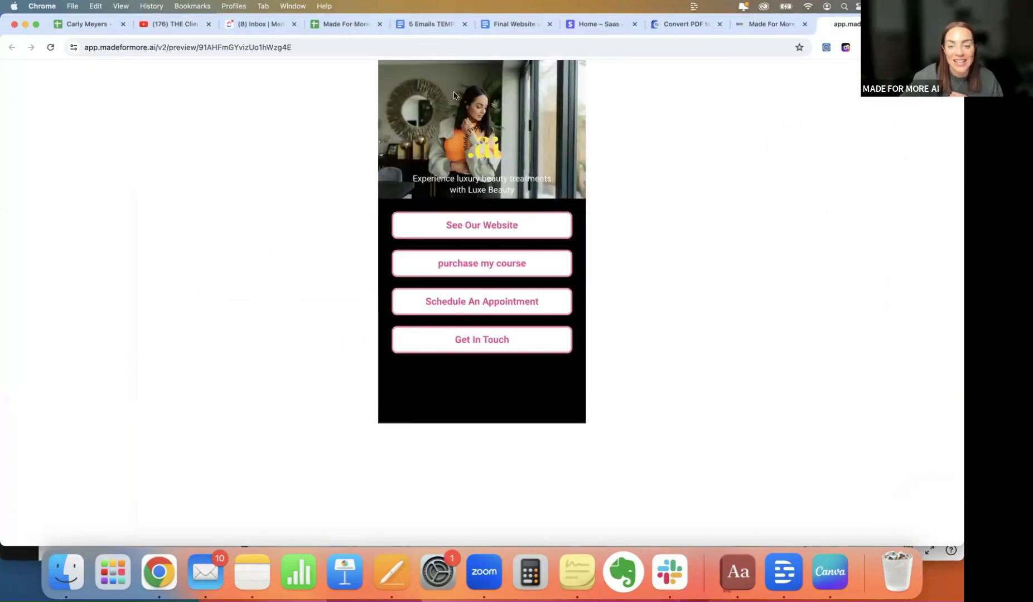
Test the "See Our Website" button in the preview and return to the link page
{"action": "left_click", "coordinate": [482, 229]}
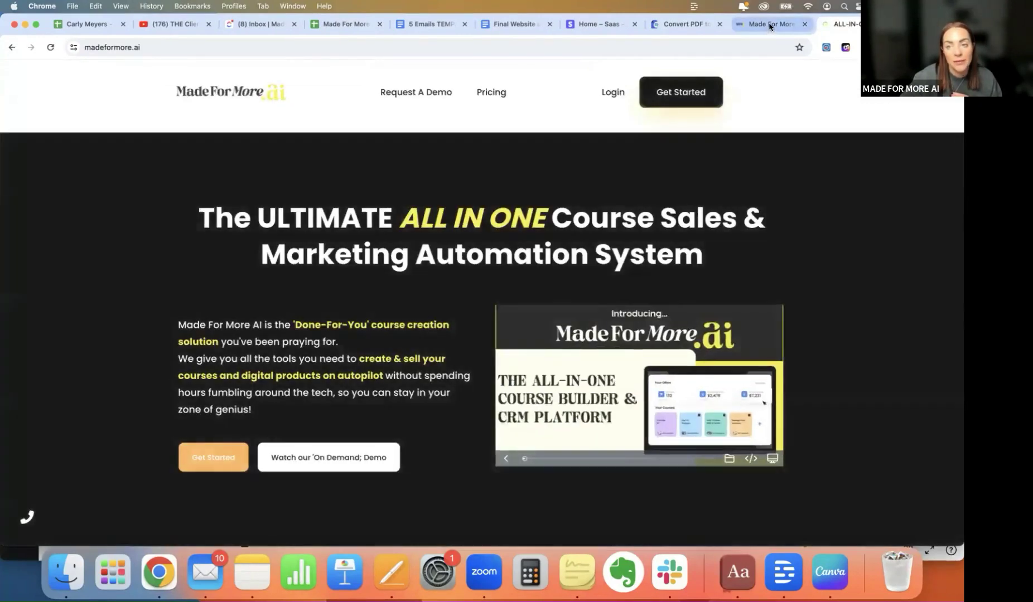
{"action": "left_click", "coordinate": [768, 25]}
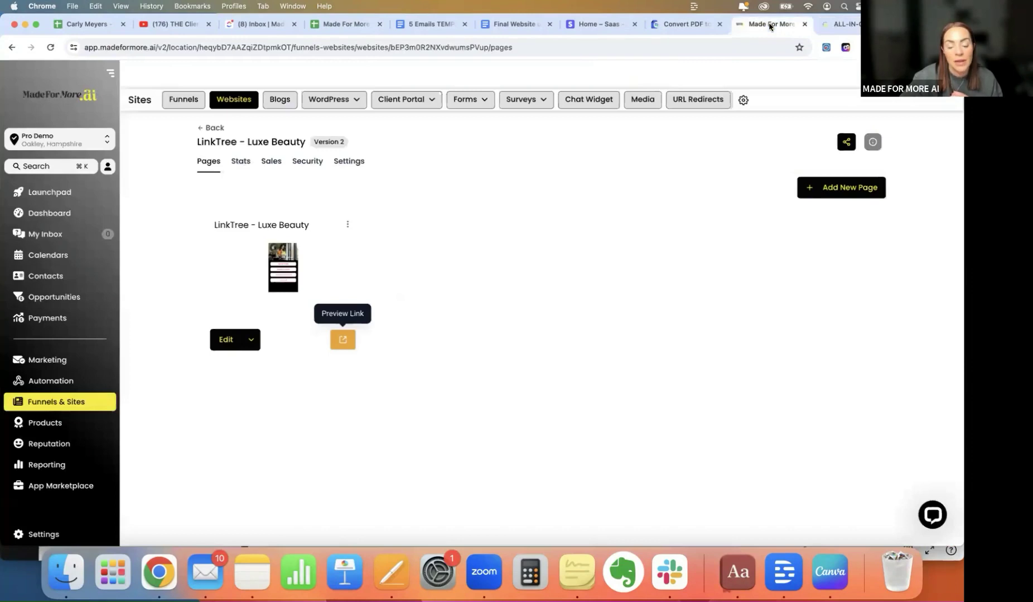
{"action": "left_click", "coordinate": [840, 28]}
{"action": "left_click", "coordinate": [12, 46]}
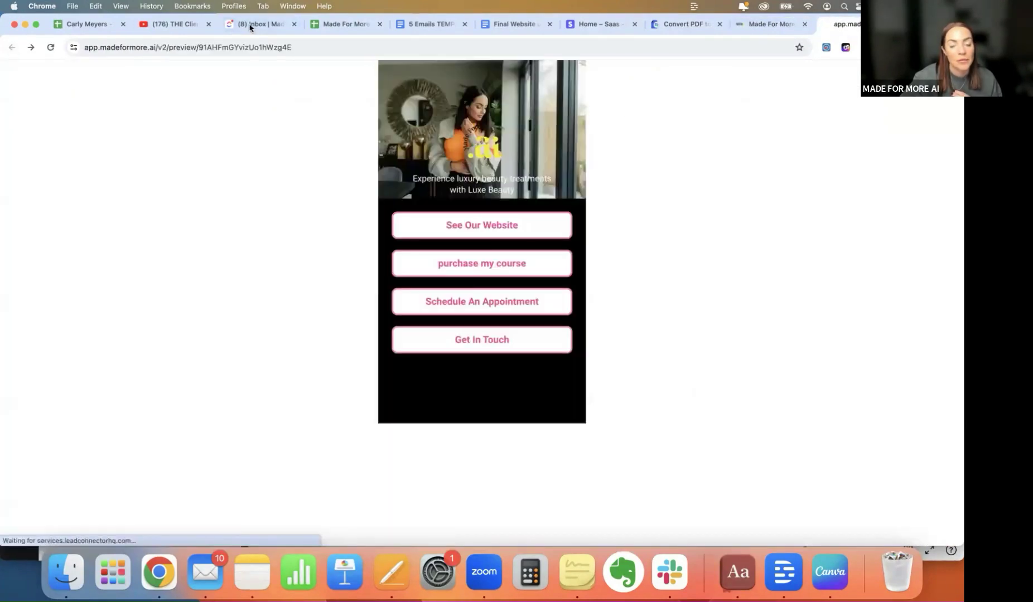
Test the "purchase my course" button, review the order form from contact fields to payment, and close the popup
{"action": "left_click", "coordinate": [478, 264]}
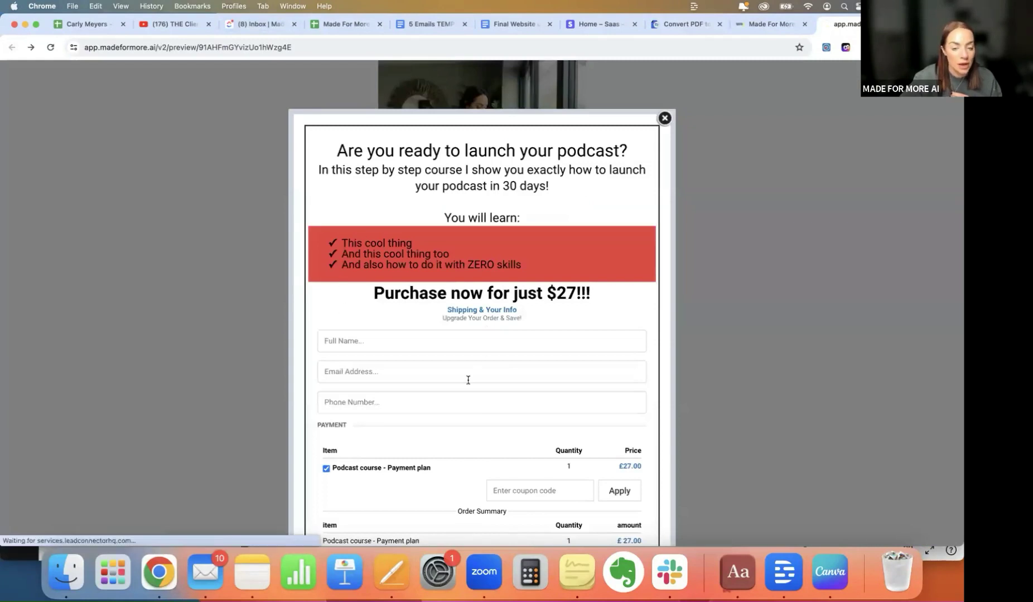
{"action": "scroll", "coordinate": [465, 407], "scroll_direction": "down", "scroll_amount": 2}
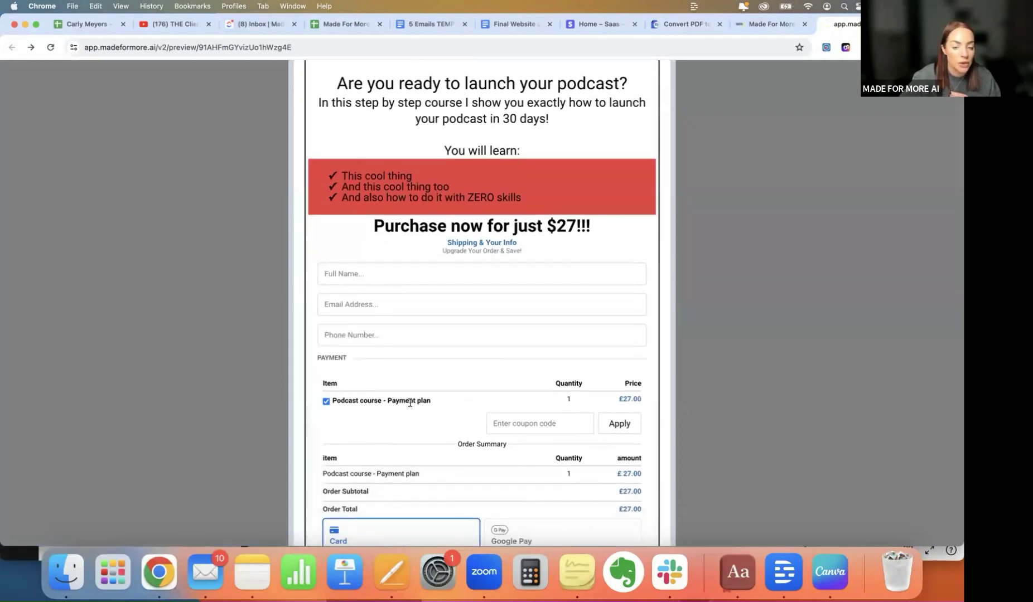
{"action": "scroll", "coordinate": [628, 404], "scroll_direction": "down", "scroll_amount": 5}
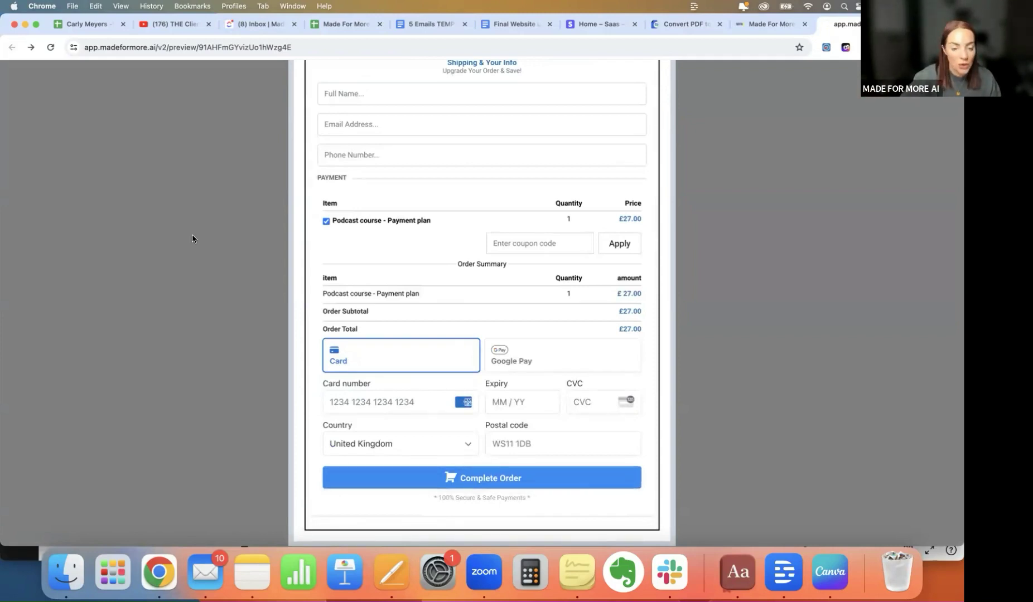
{"action": "scroll", "coordinate": [619, 169], "scroll_direction": "up", "scroll_amount": 5}
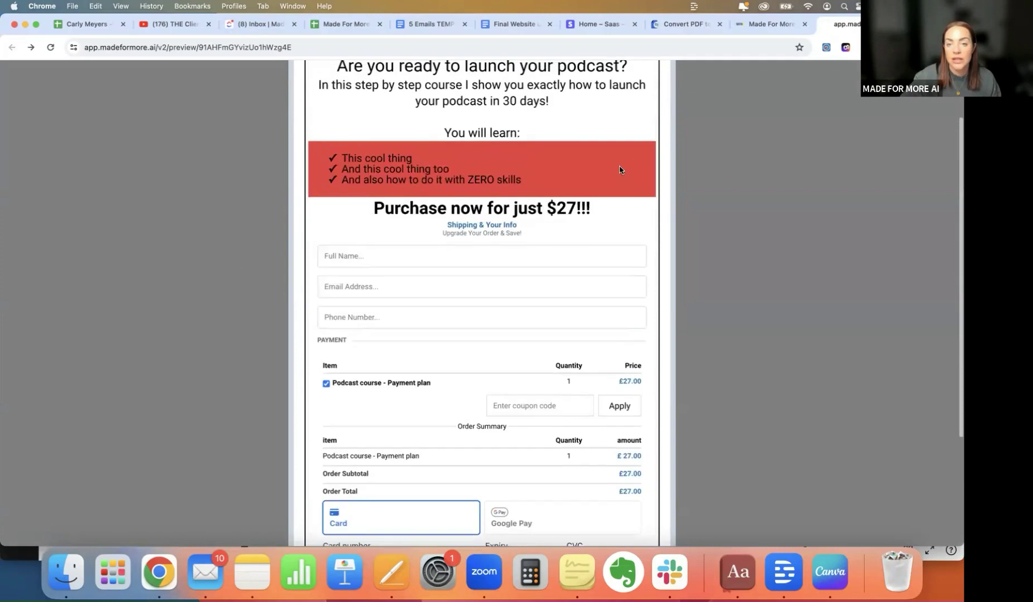
{"action": "left_click", "coordinate": [664, 118]}
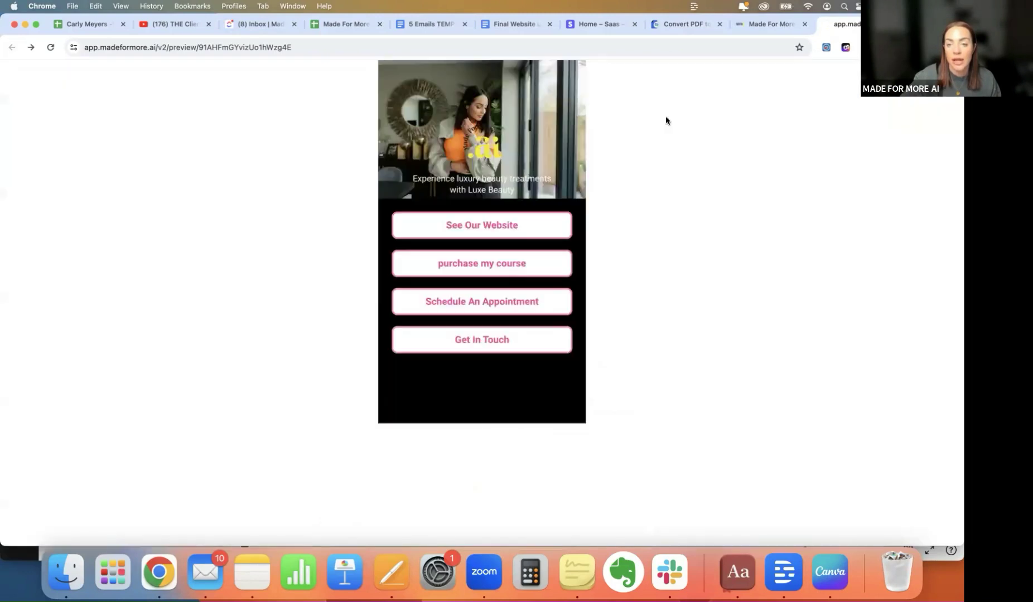